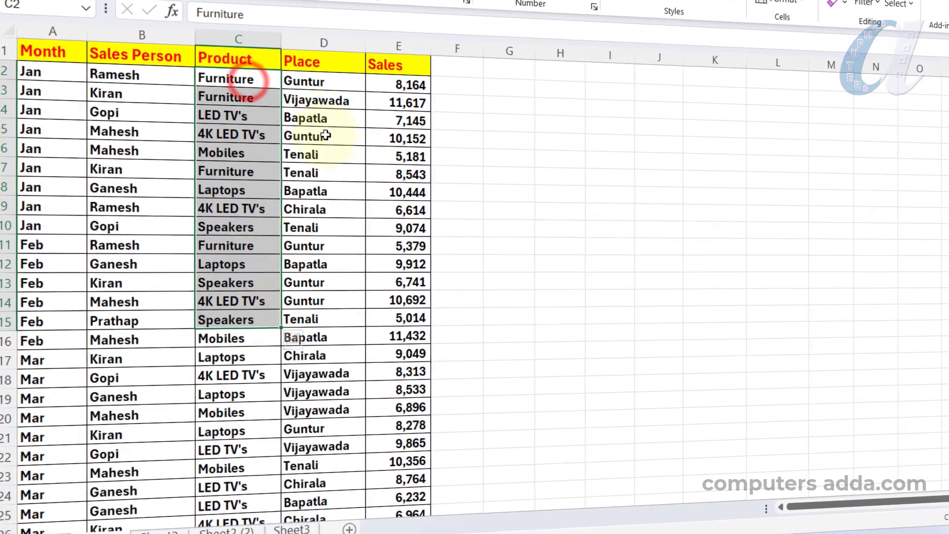
Generate a separate pivot sheet for each Month filter value and open the Jan and Feb sheets.
drag(297, 89, 301, 360)
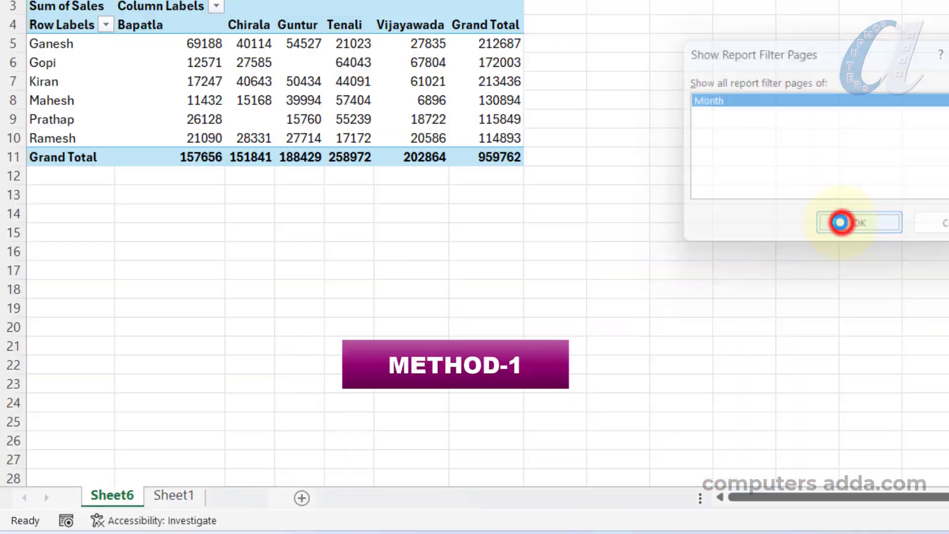
click(841, 222)
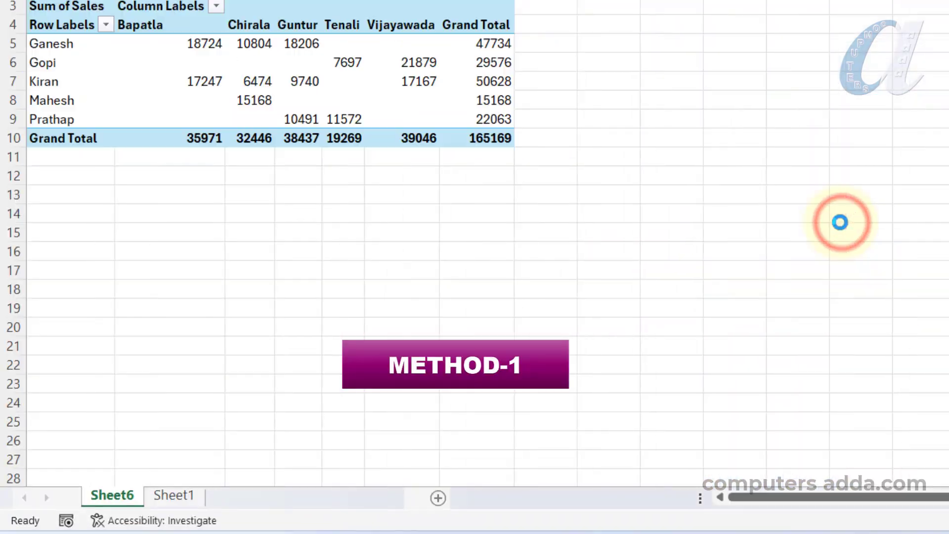
ctrl+click(126, 497)
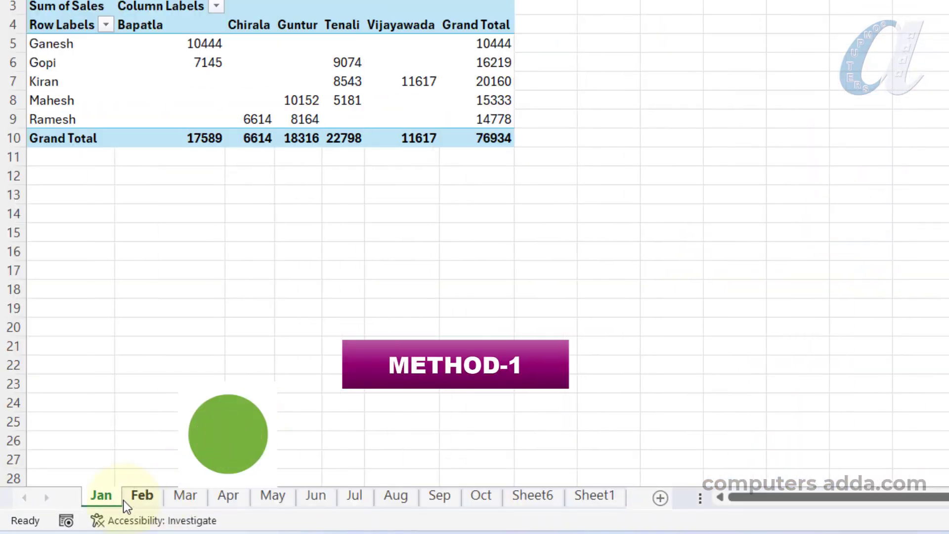
click(102, 497)
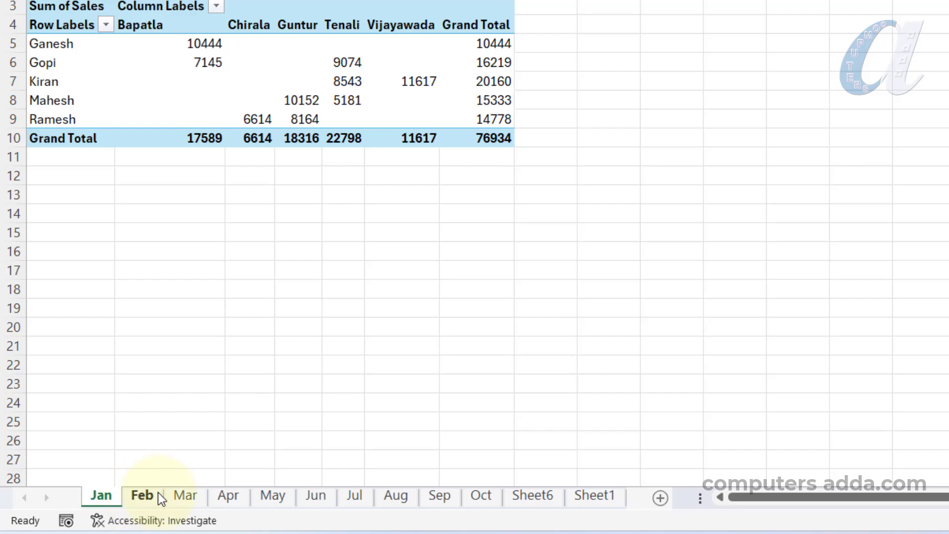
click(145, 496)
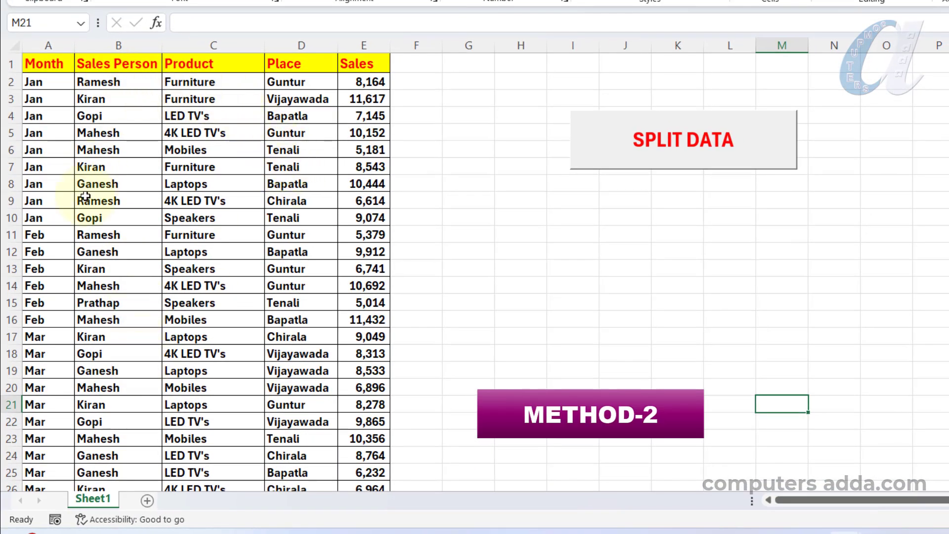
Run the SPLIT DATA macro with the table's header row as header and the Place column $D:$D as the split column.
click(681, 143)
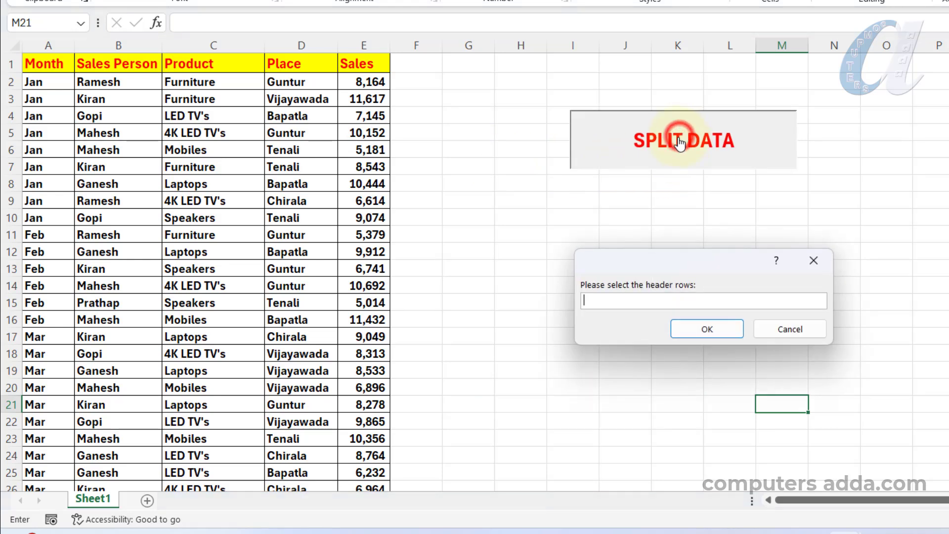
click(48, 69)
key(Return)
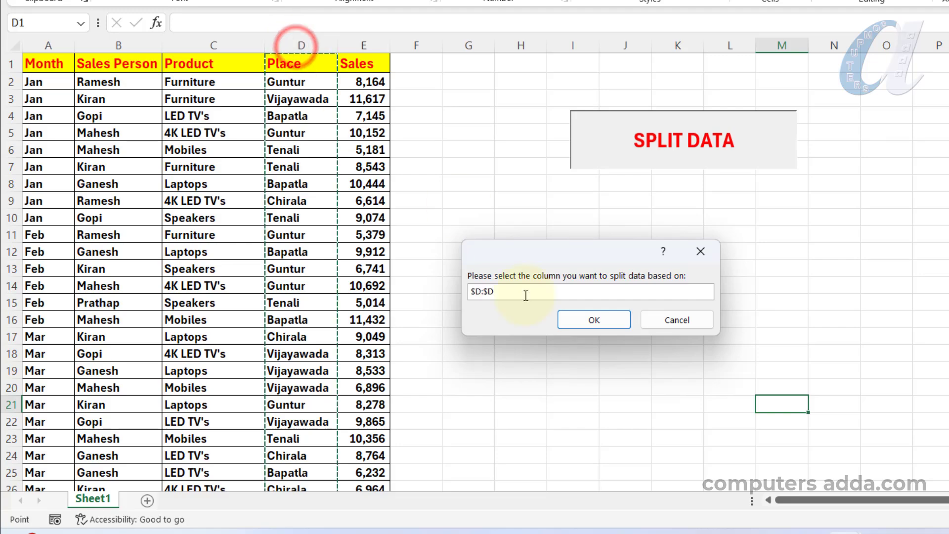
click(588, 320)
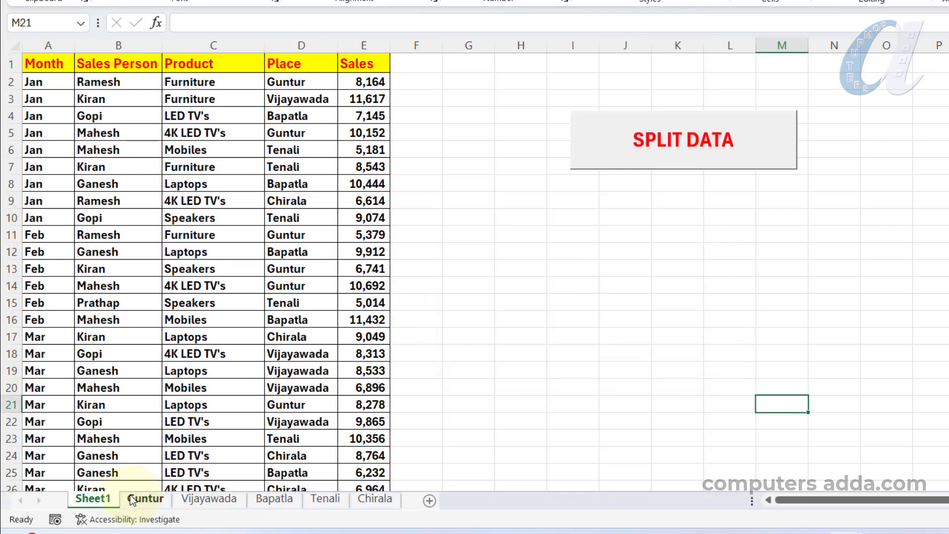
Look through the Guntur, Vijayawada, Bapatla and Tenali sheets and return to Sheet1.
click(131, 498)
click(206, 500)
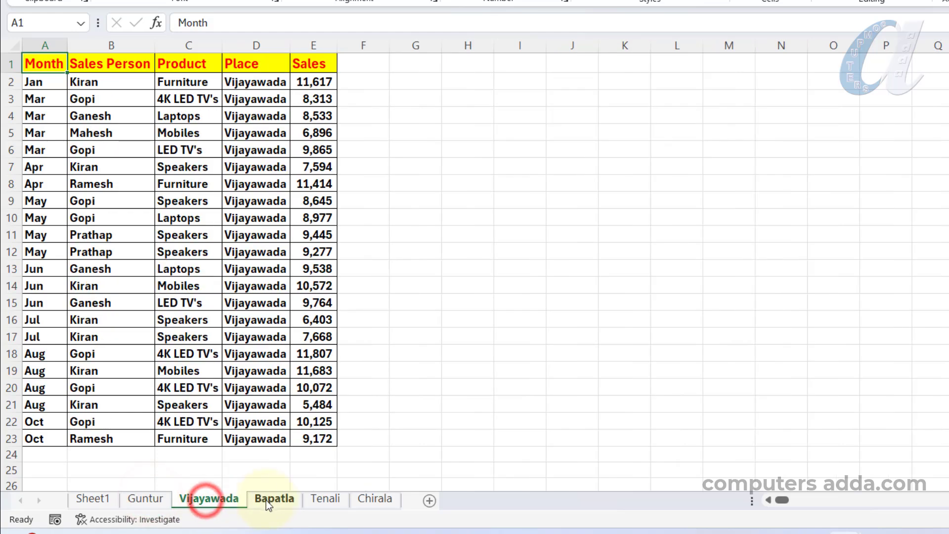
click(267, 499)
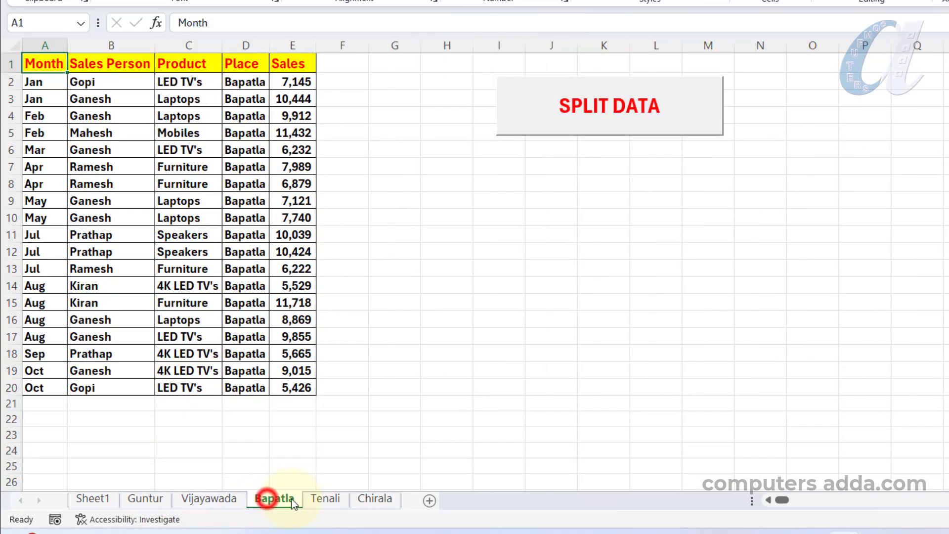
click(326, 498)
click(197, 500)
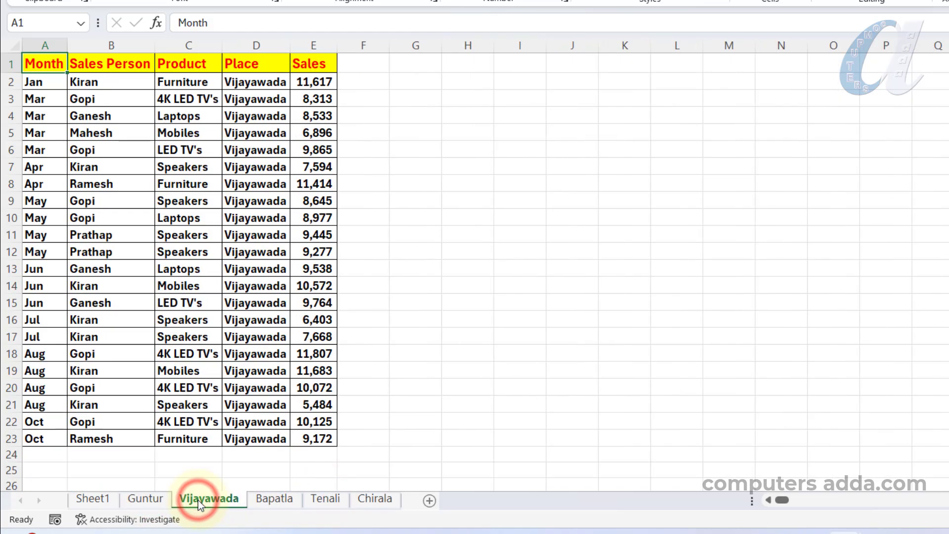
click(92, 499)
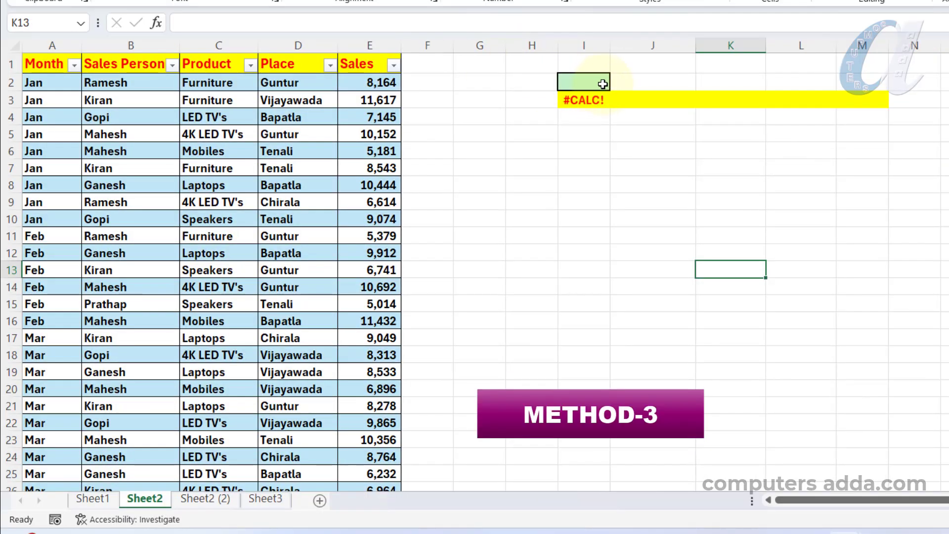
On Sheet2, extract the records for Jan and for Apr using the month selector in cell I2.
click(602, 84)
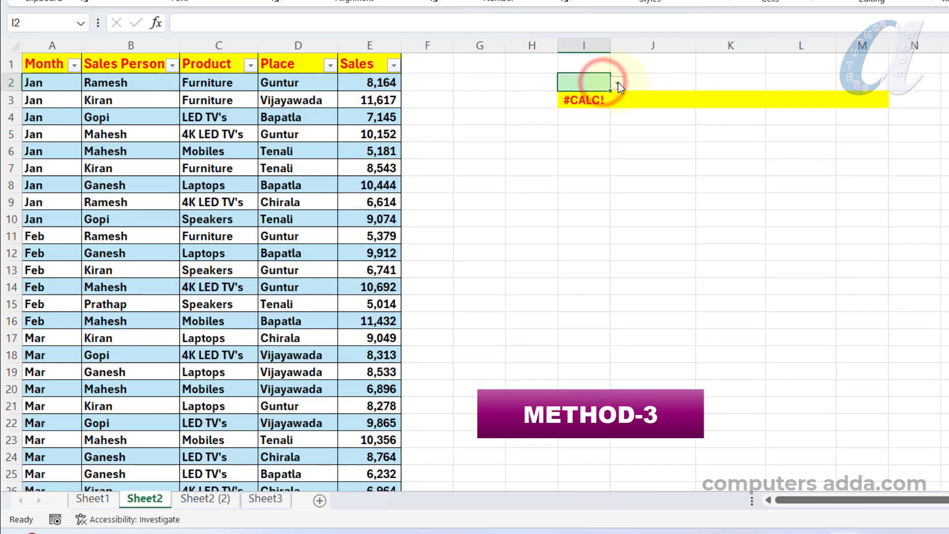
click(618, 83)
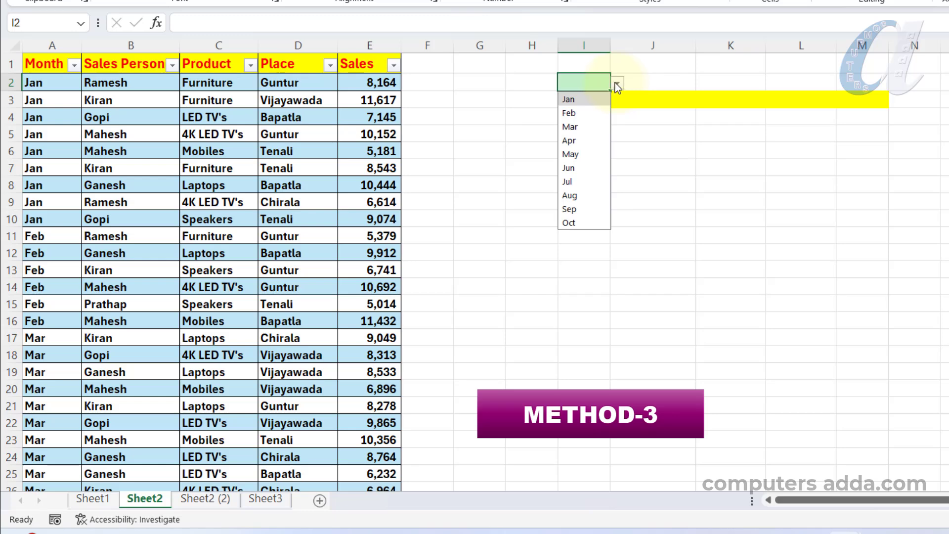
click(585, 101)
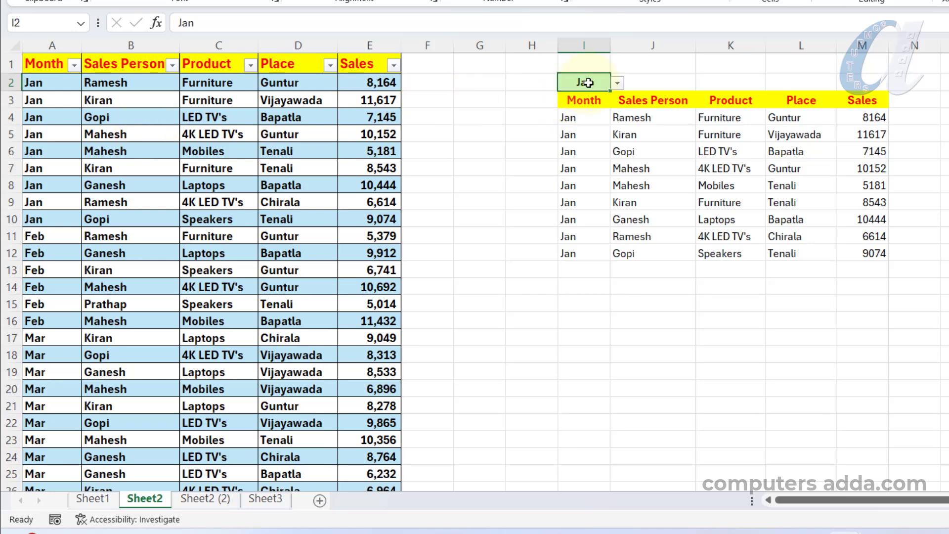
click(617, 83)
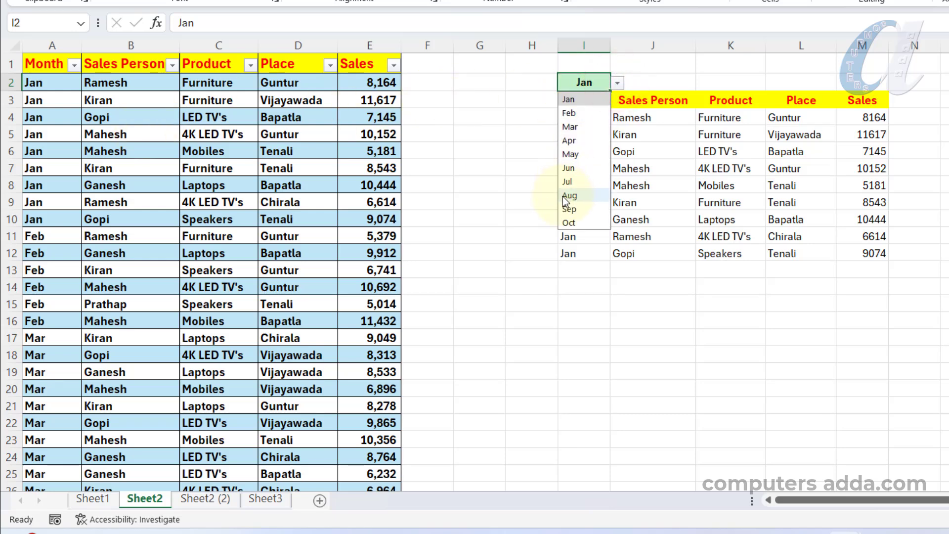
click(617, 84)
click(616, 85)
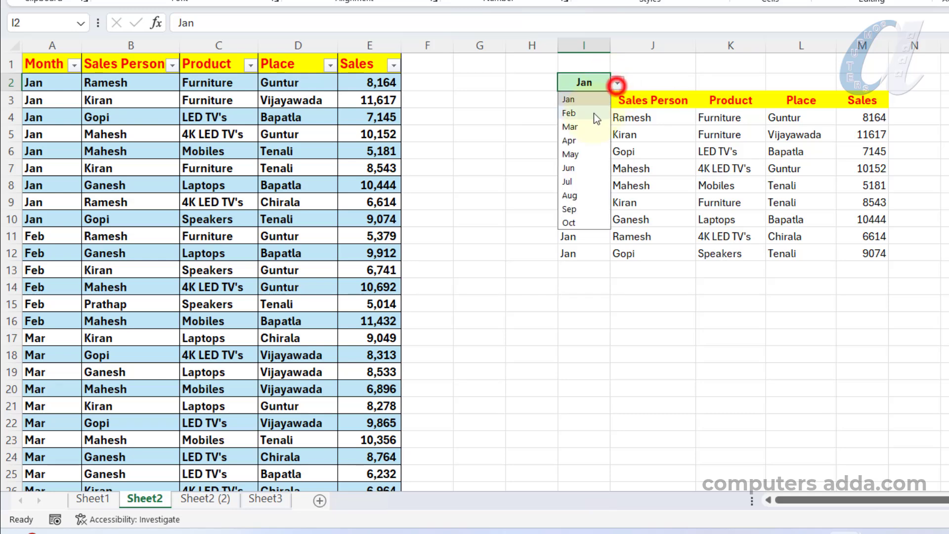
click(580, 139)
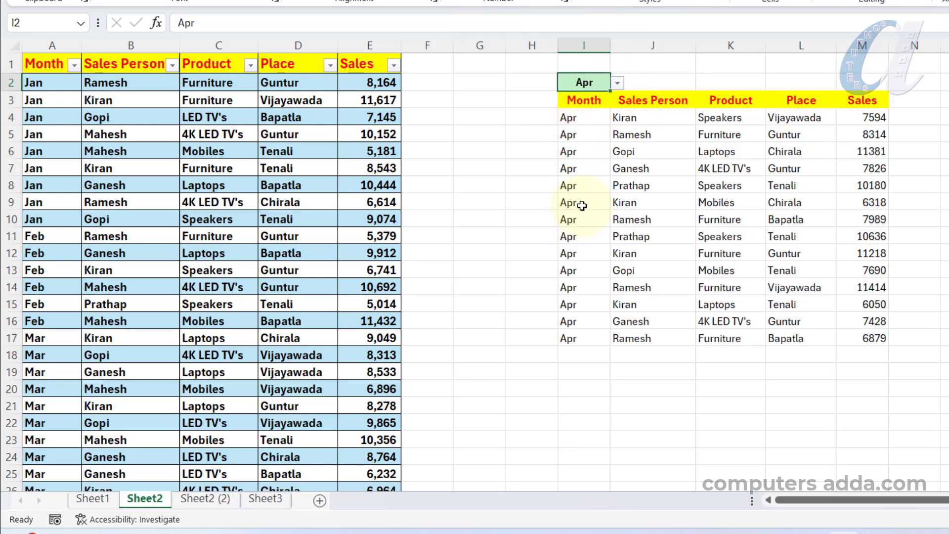
On Sheet2 (2), extract the records of the first and of the last listed sales person using the selector in cell I2.
click(205, 499)
click(617, 83)
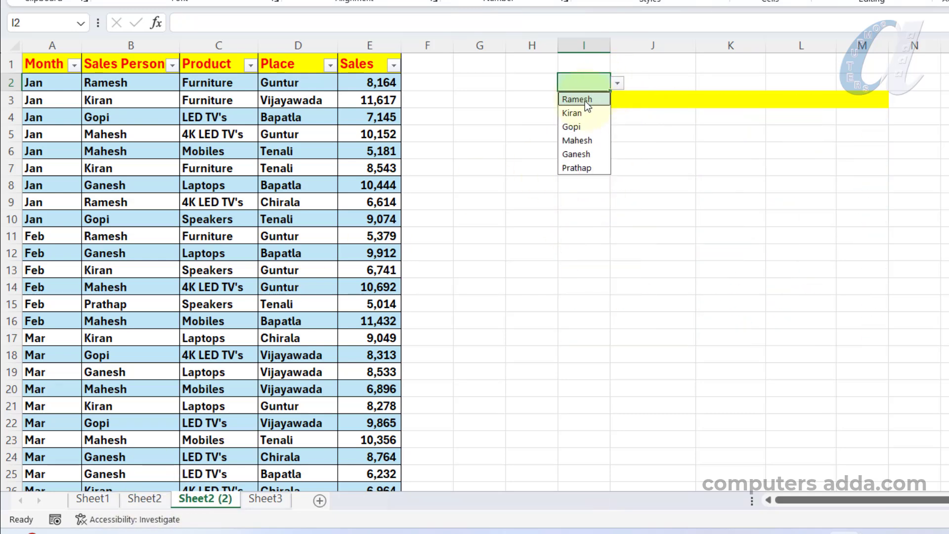
click(586, 98)
click(617, 83)
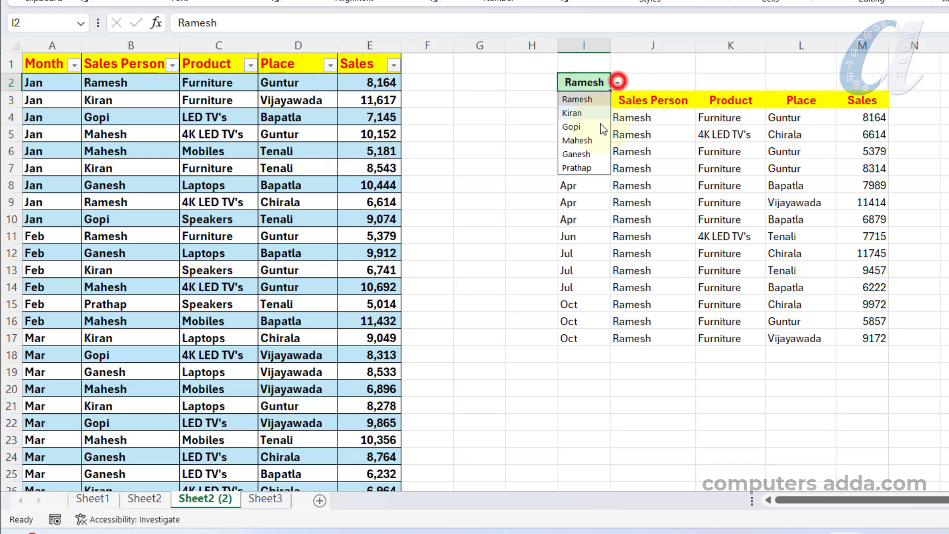
click(577, 168)
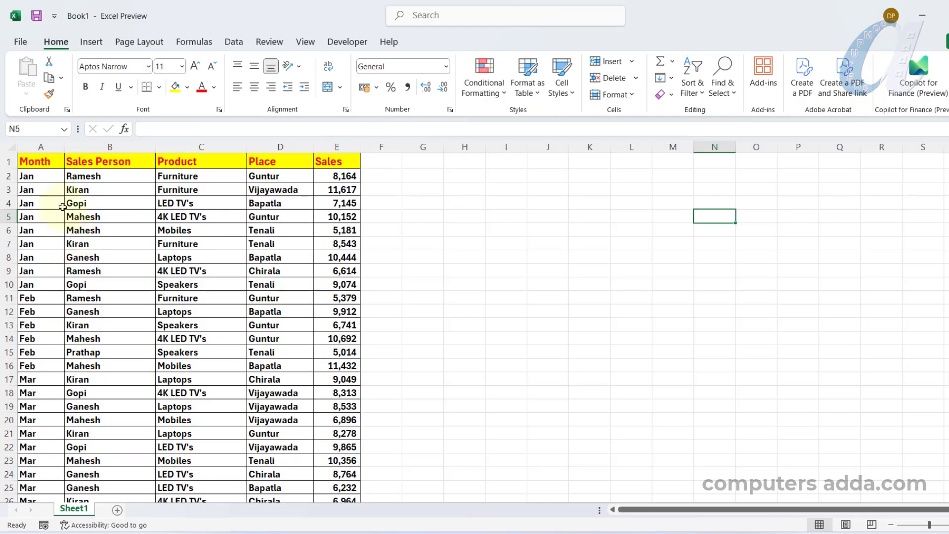
Create a PivotTable on a new worksheet from the whole sales table, Sheet1 range A1:E112.
click(201, 324)
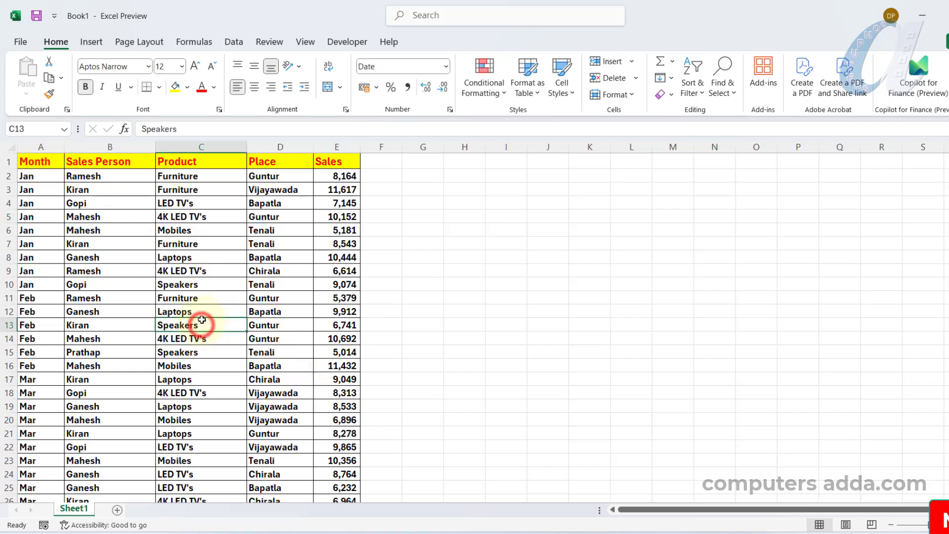
key(ctrl+a)
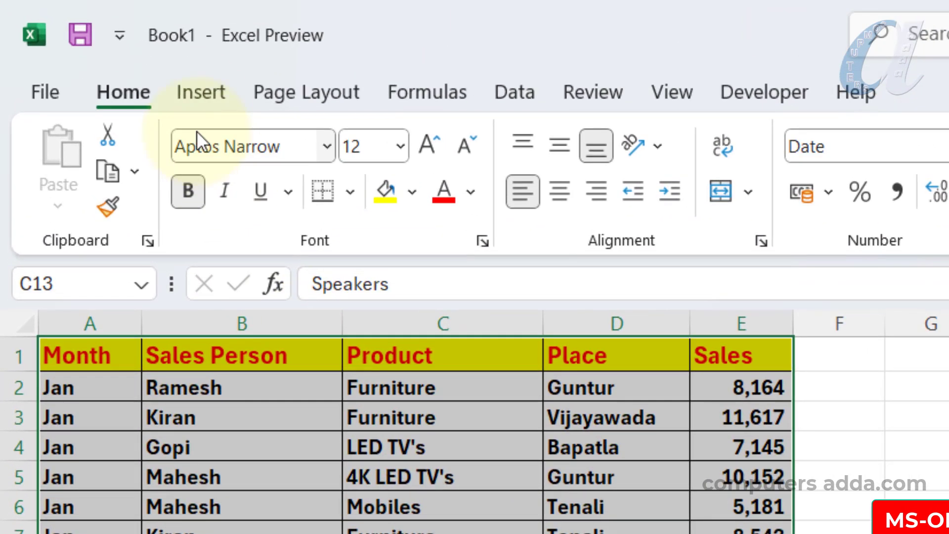
click(91, 41)
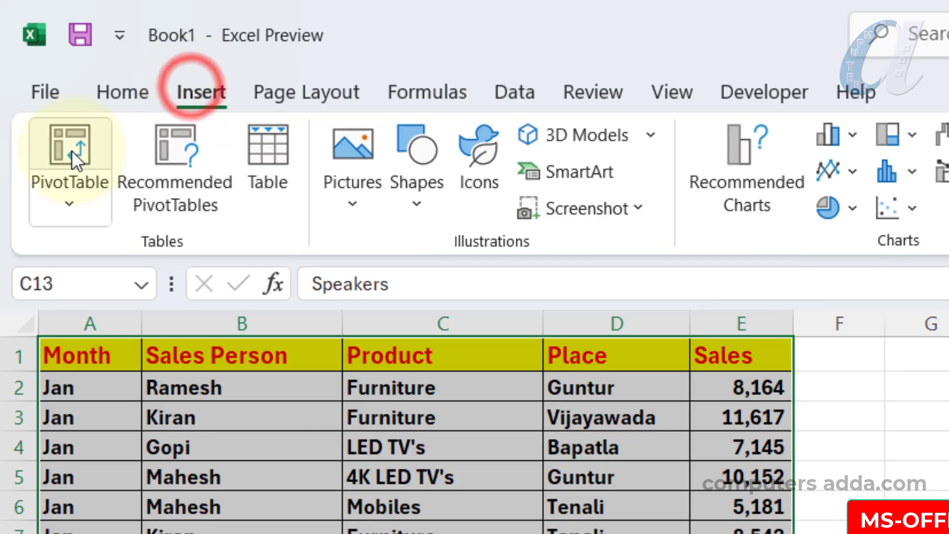
click(60, 145)
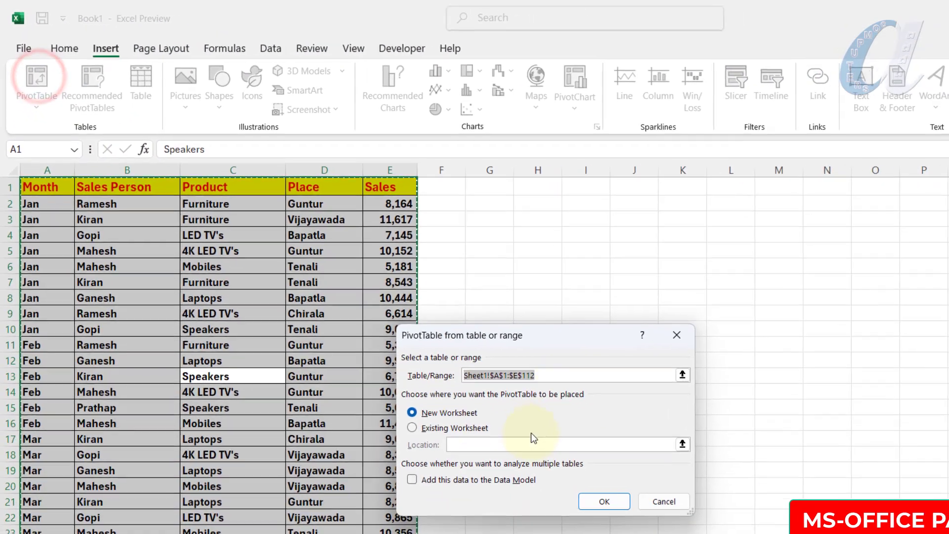
drag(556, 335, 658, 258)
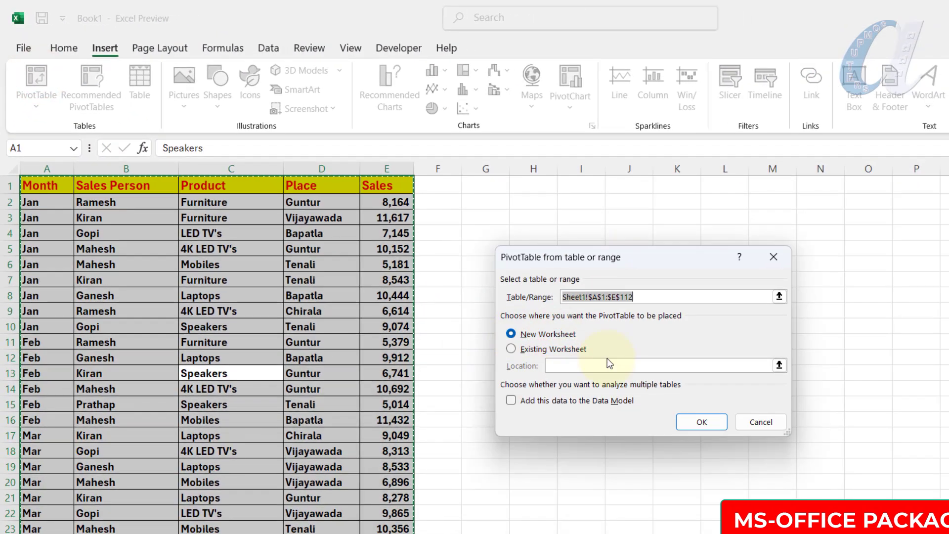
click(704, 424)
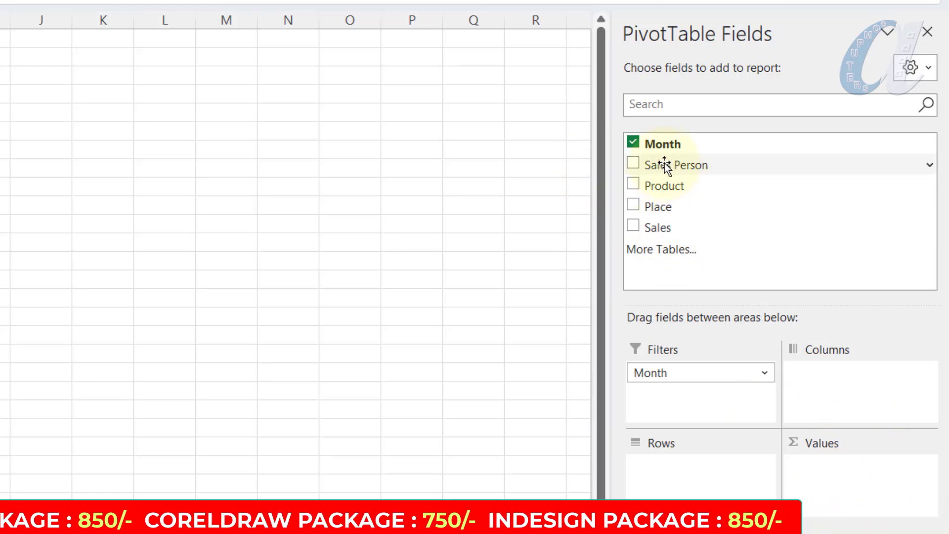
Lay out the PivotTable with Sales Person in Rows, Place in Columns and Sales in Values.
mouse_move(664, 163)
mouse_down()
mouse_move(672, 475)
mouse_move(678, 470)
mouse_up()
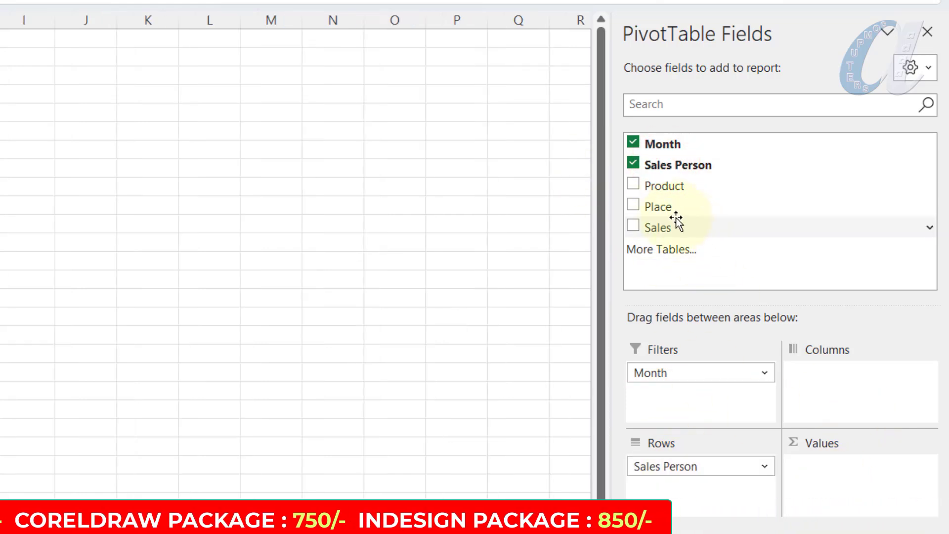
drag(653, 207, 831, 378)
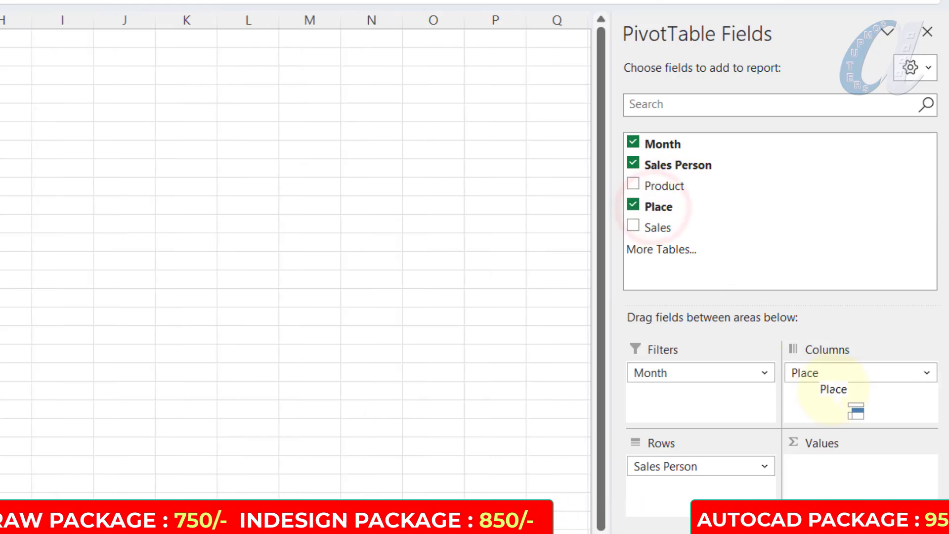
drag(651, 230, 843, 473)
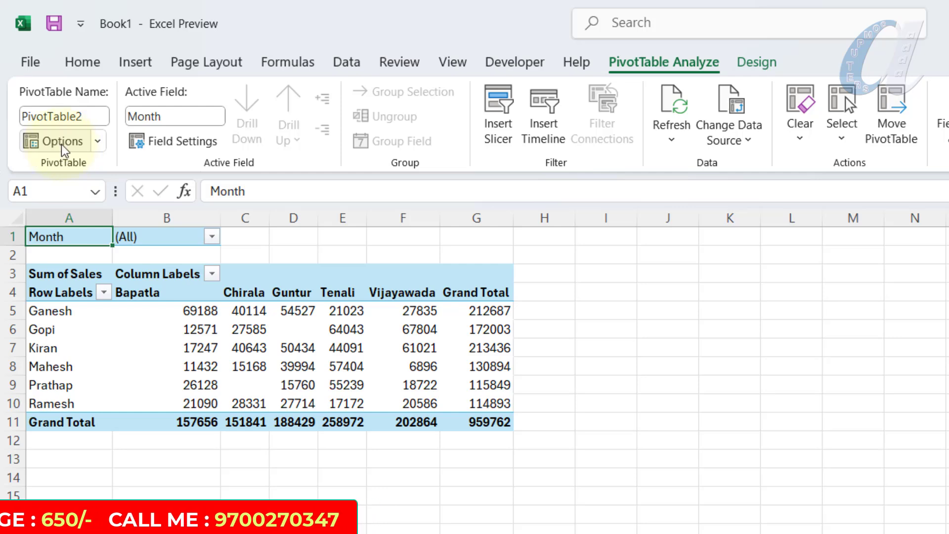
Use Show Report Filter Pages on the Month field to create one pivot sheet per month.
click(99, 143)
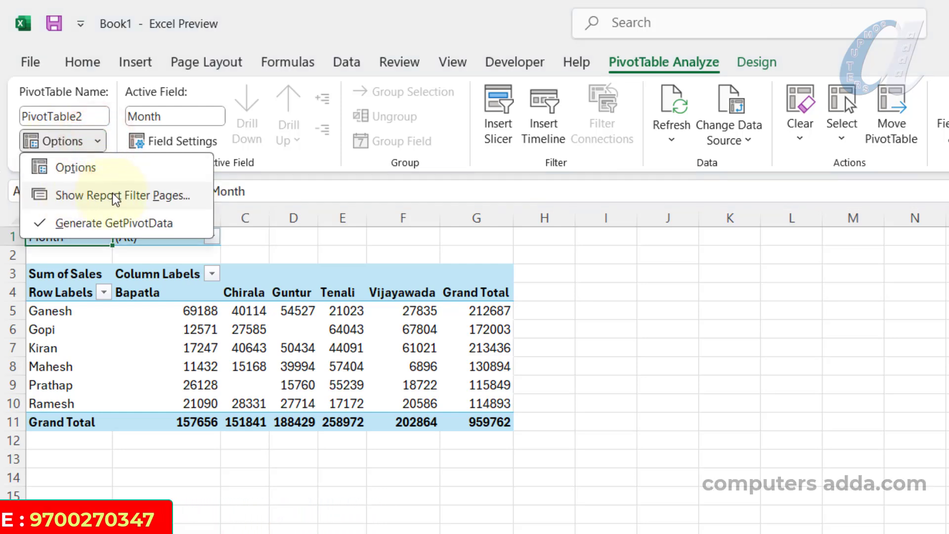
click(163, 197)
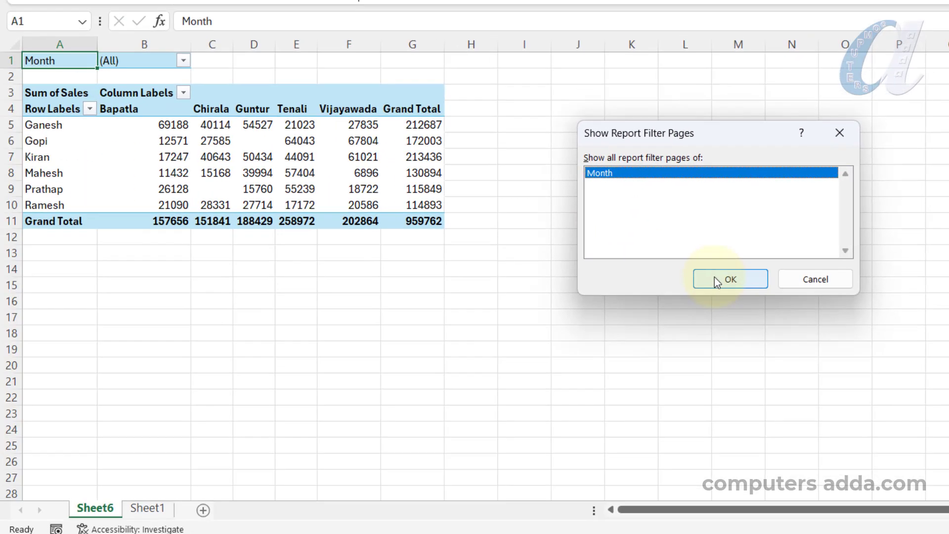
click(635, 381)
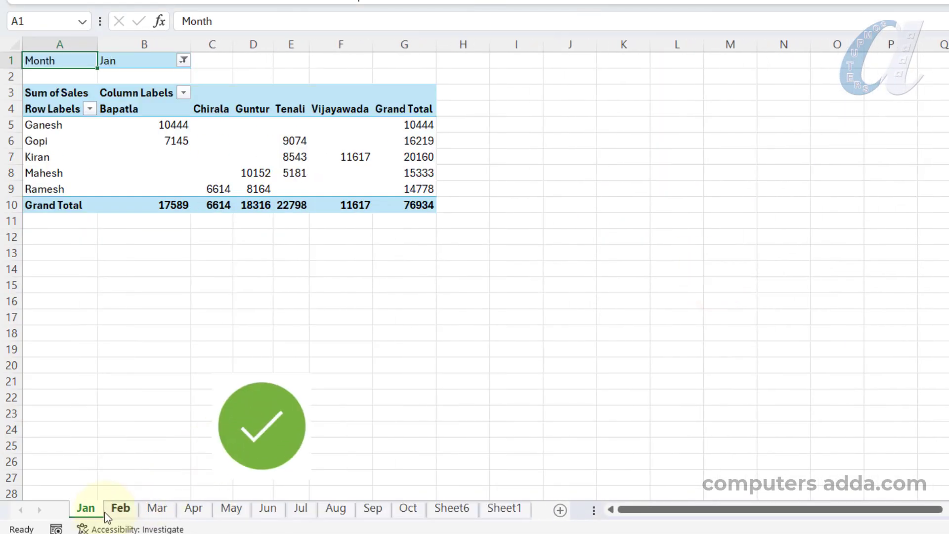
Compare the pivot reports on the generated Jan and Feb sheets.
click(121, 508)
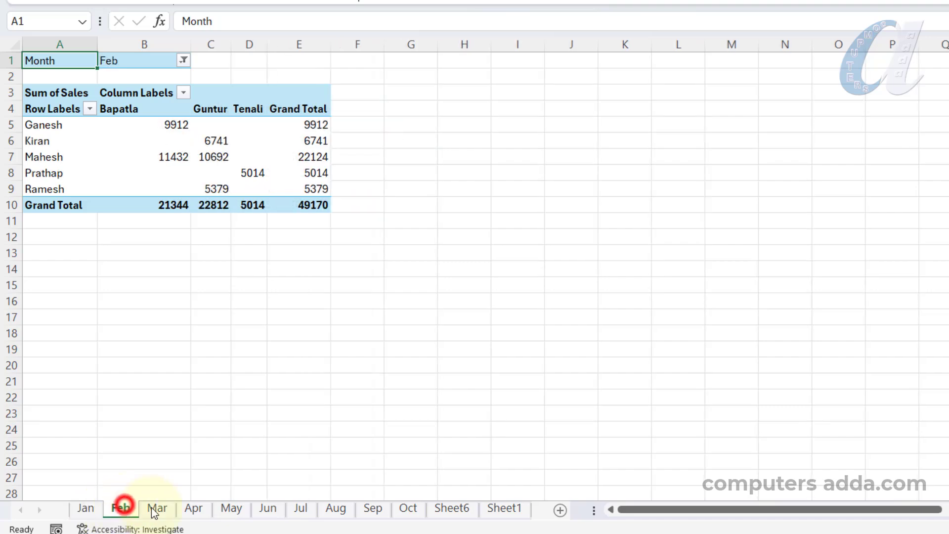
click(85, 509)
click(119, 508)
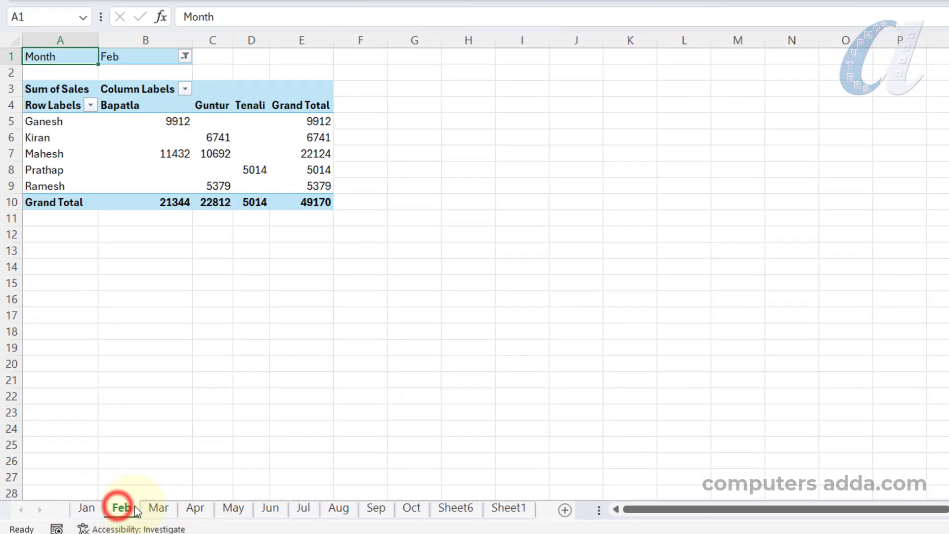
Review the pivot reports on the other generated month sheets, including Mar, Sep and Oct.
click(157, 508)
click(398, 499)
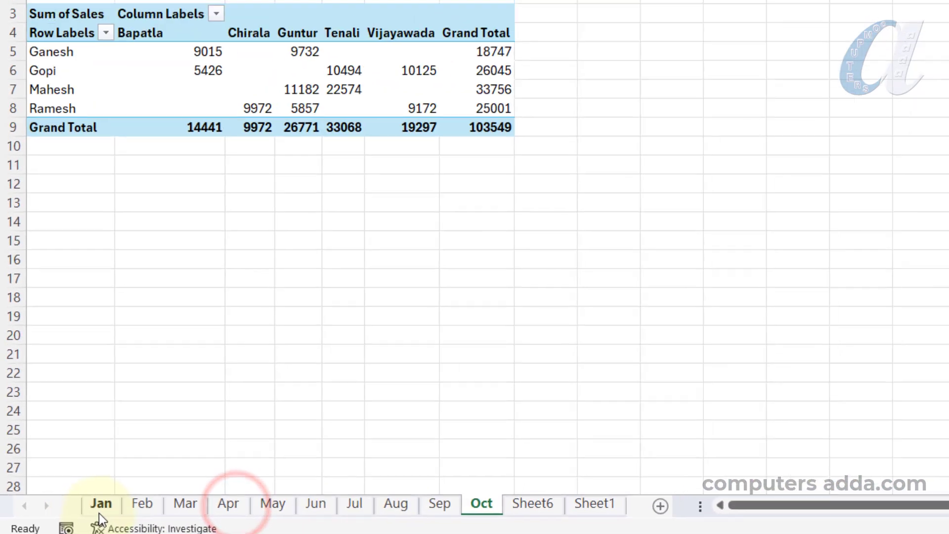
click(168, 483)
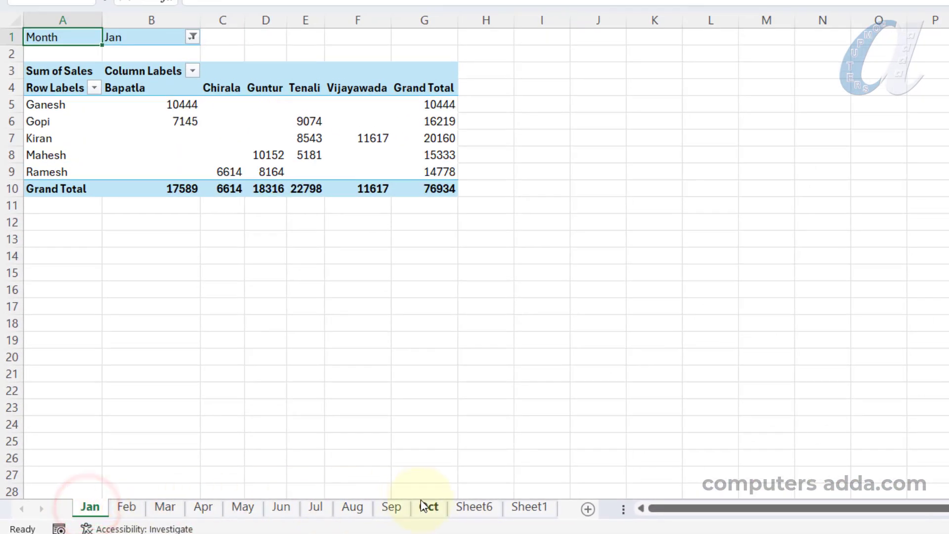
click(391, 508)
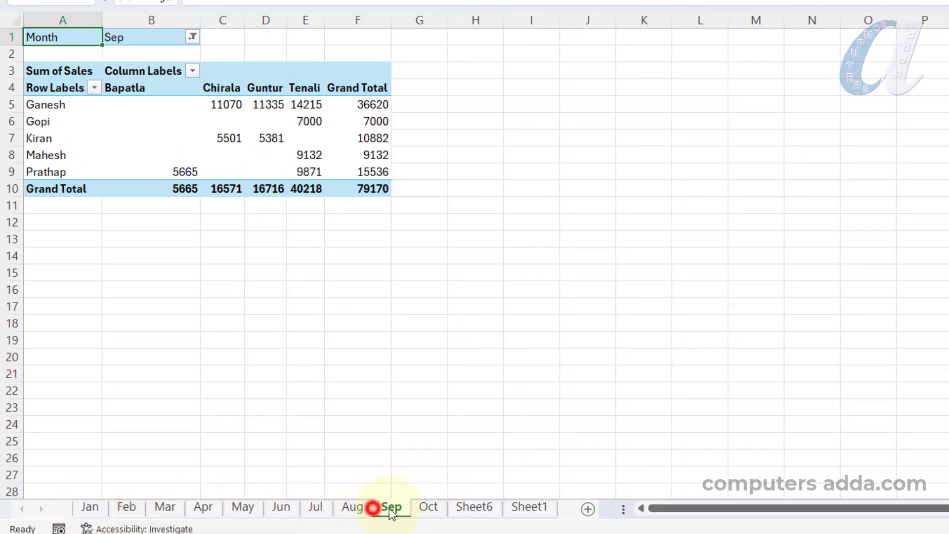
click(435, 508)
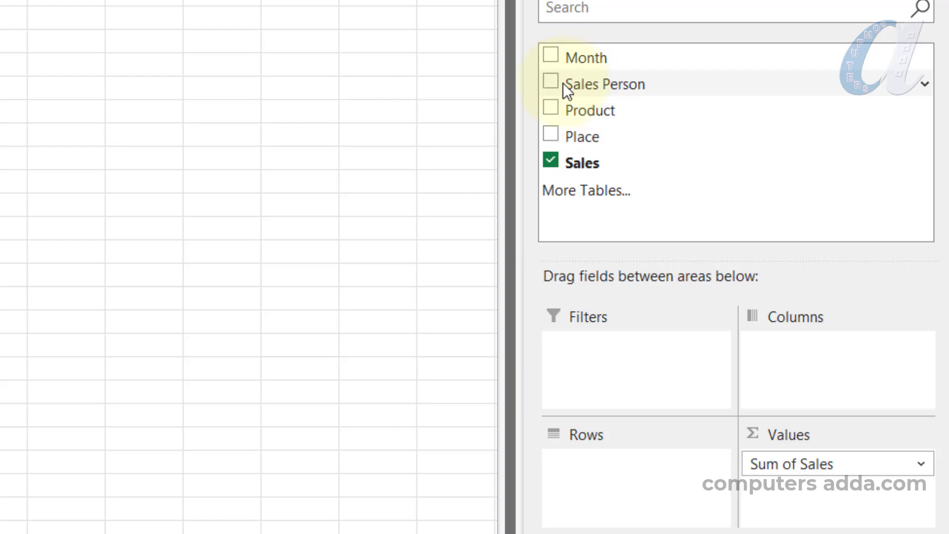
Lay out the PivotTable with Sales Person in Filters, Product in Rows and Place in Columns.
drag(563, 81, 616, 366)
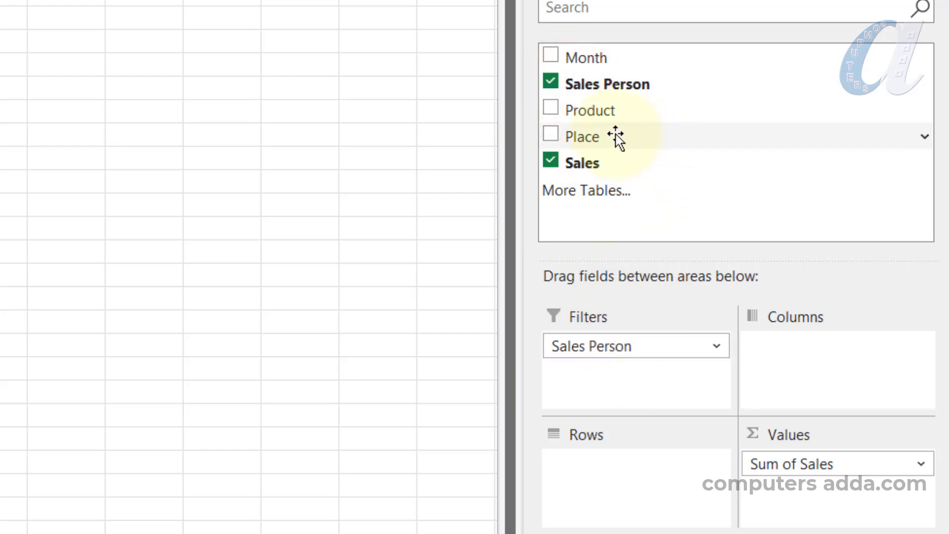
drag(580, 110, 630, 448)
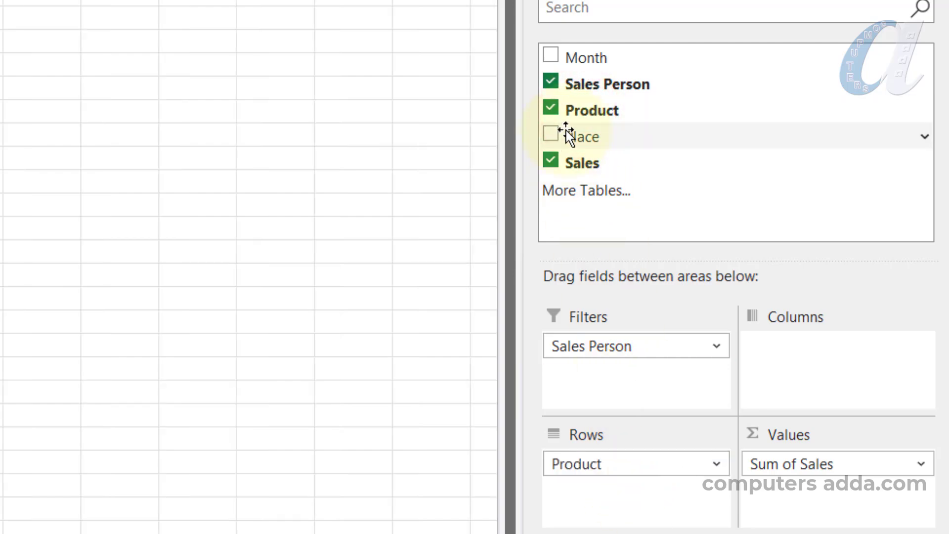
drag(567, 135, 796, 348)
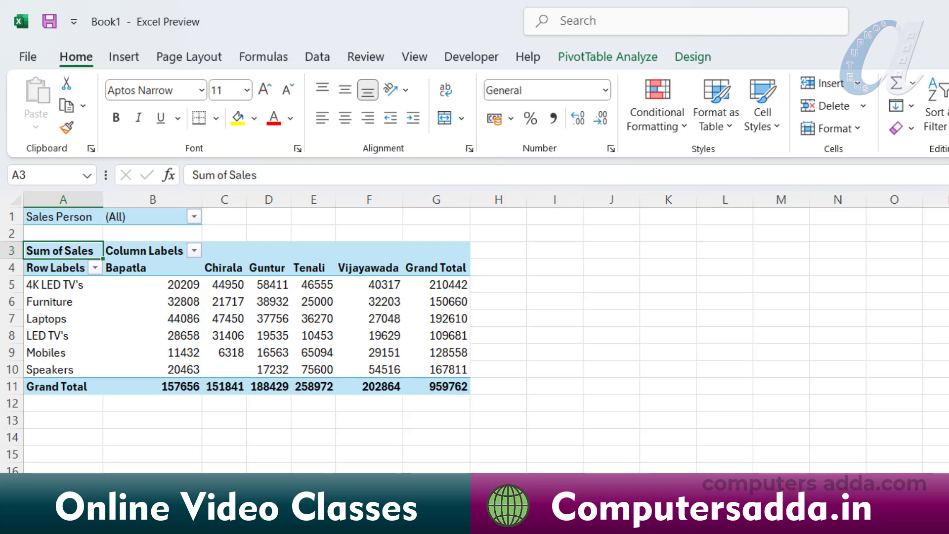
Use Show Report Filter Pages on the Sales Person field to create one pivot sheet per salesperson.
click(599, 58)
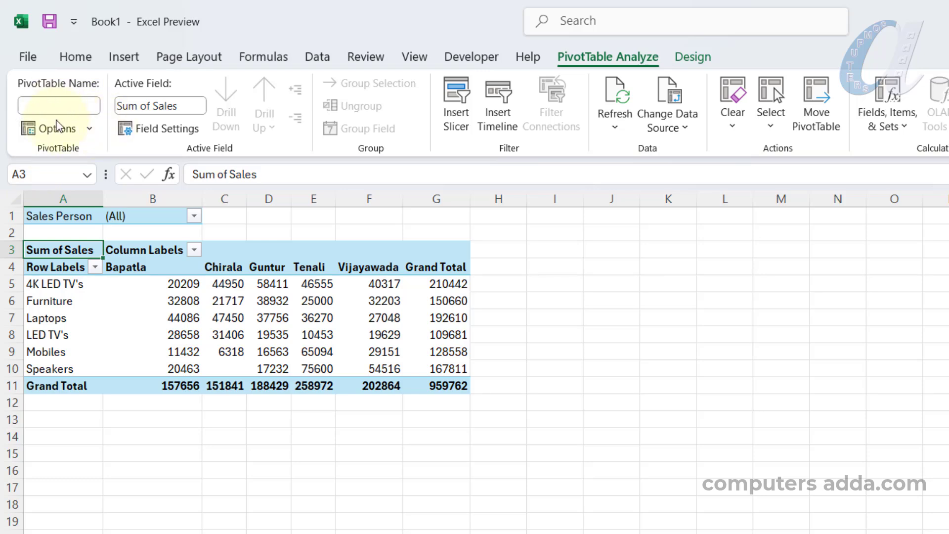
click(87, 128)
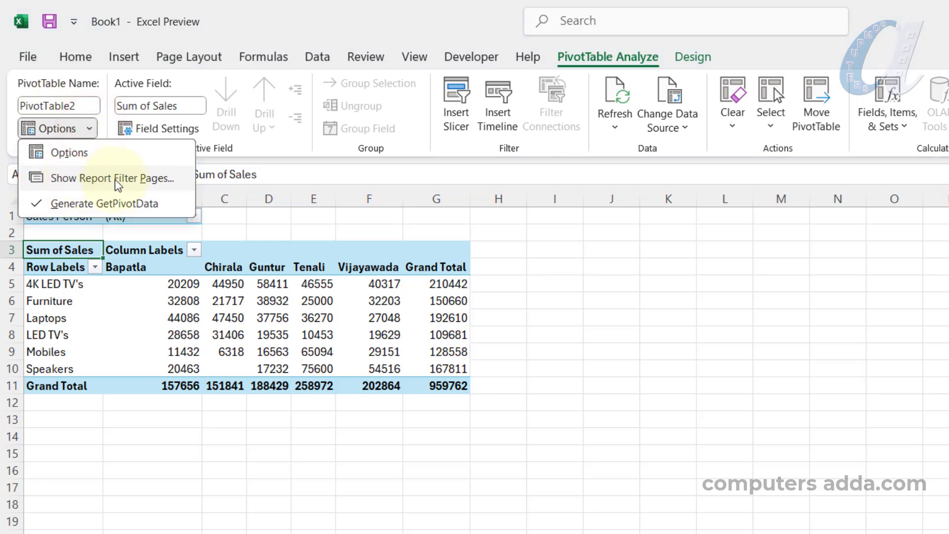
click(138, 179)
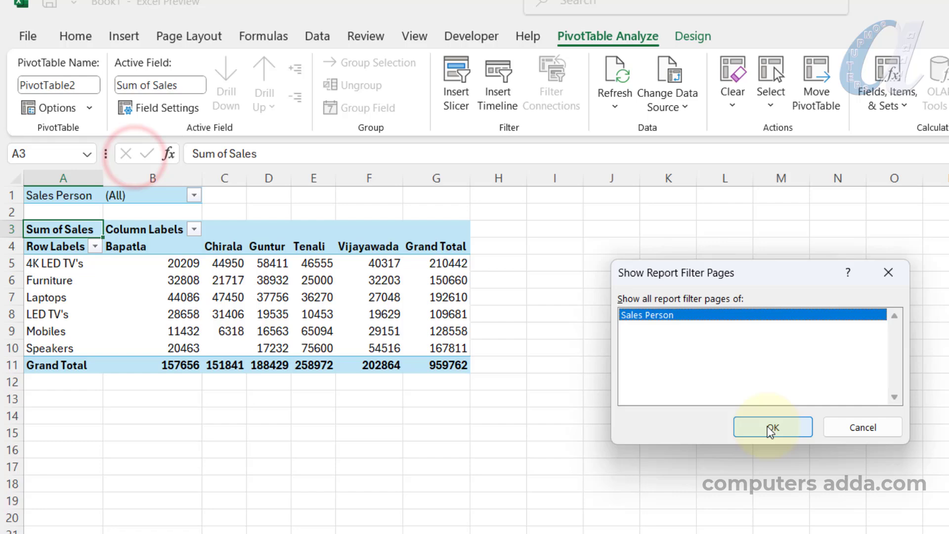
click(771, 444)
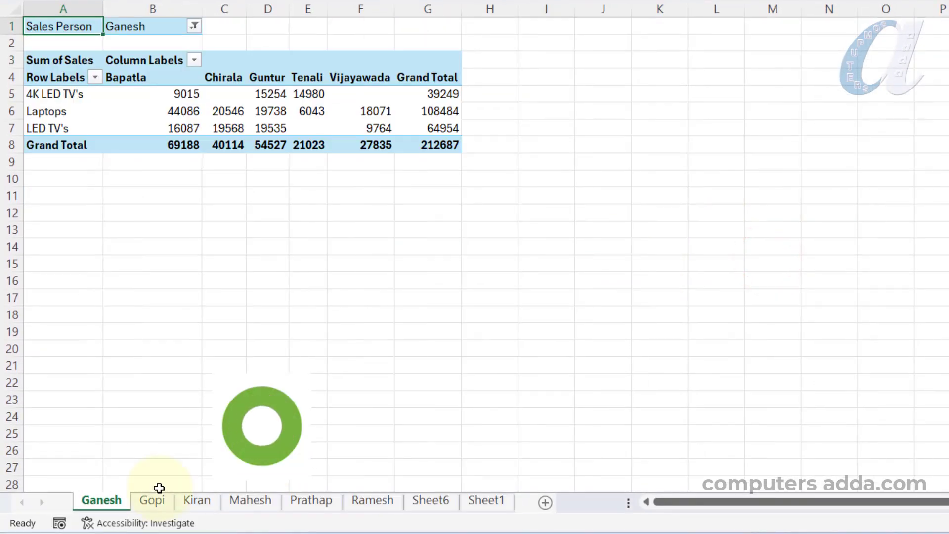
Review the pivot reports on the generated salesperson sheets.
click(152, 527)
click(187, 500)
click(256, 500)
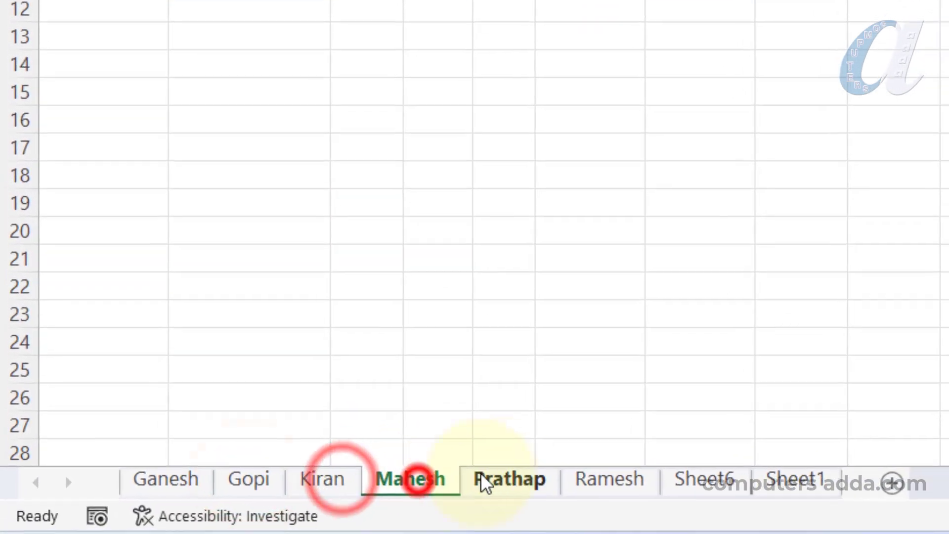
click(310, 500)
click(378, 500)
click(111, 497)
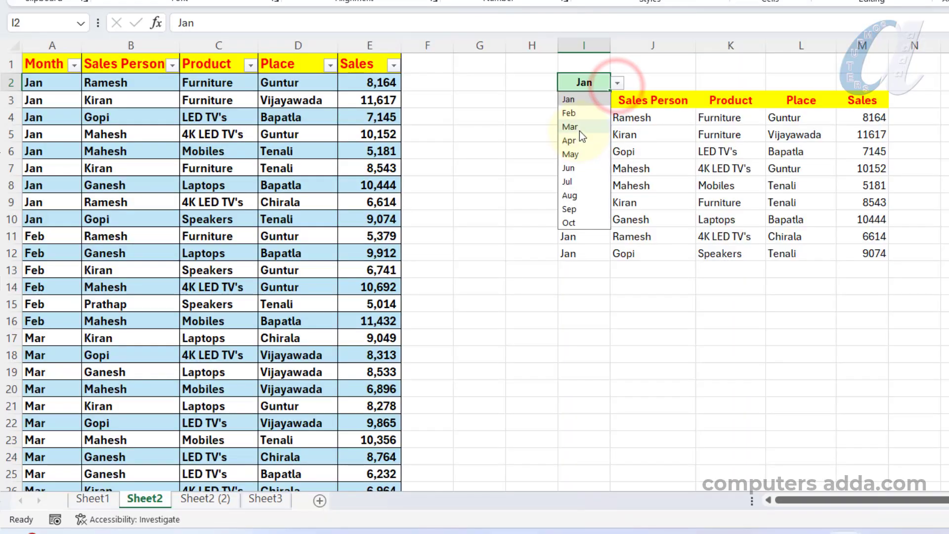
Preview the finished extracts by choosing Apr in Sheet2's month selector and the first salesperson in the Sheet2 (2) selector.
click(580, 141)
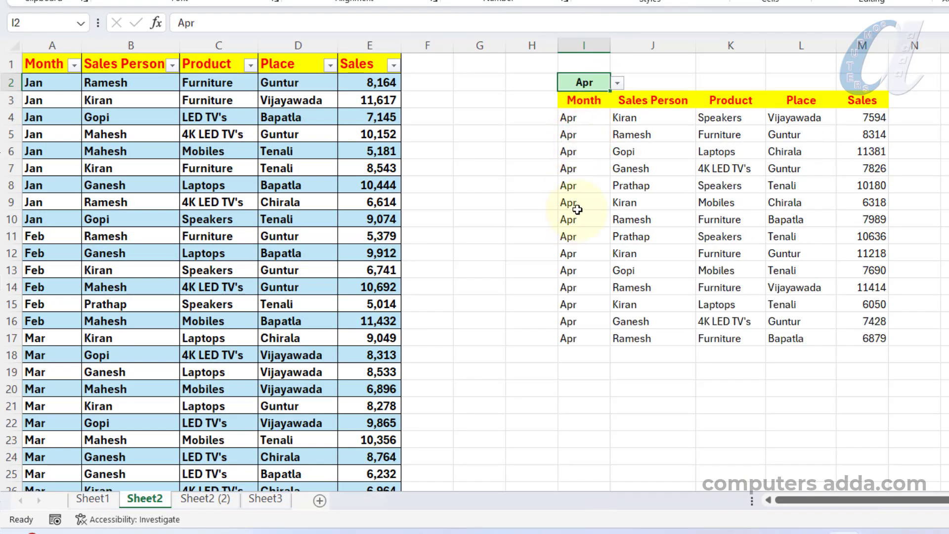
click(205, 498)
click(618, 83)
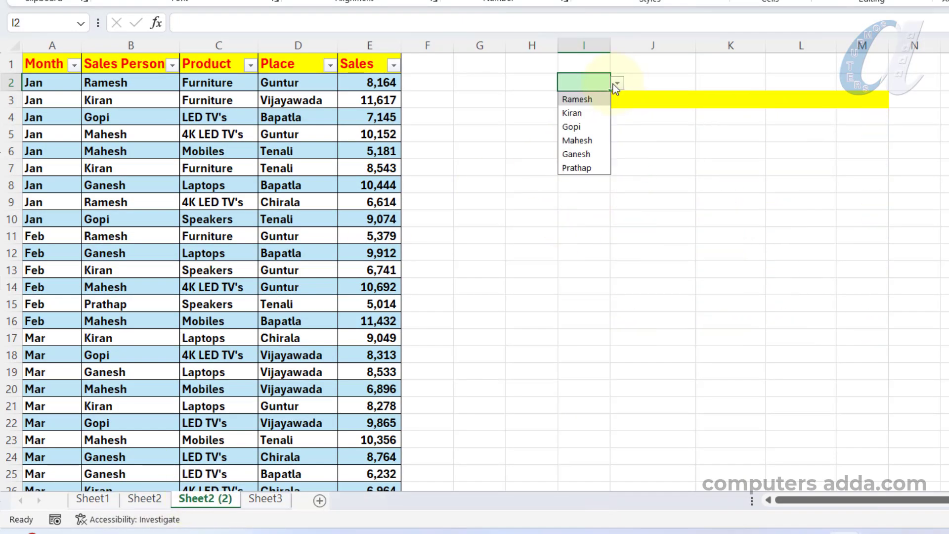
click(586, 101)
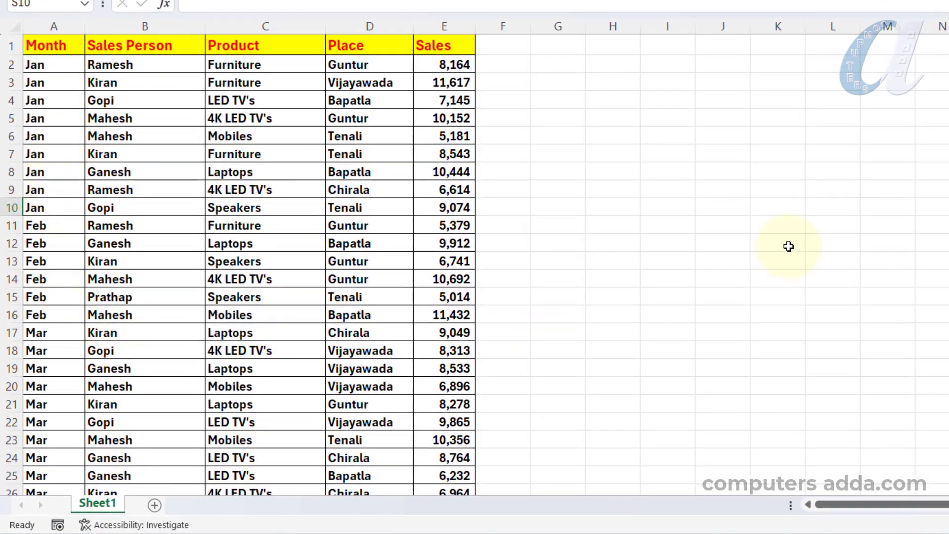
Fill cell I2 with light green and enter jan as the month criterion.
click(682, 69)
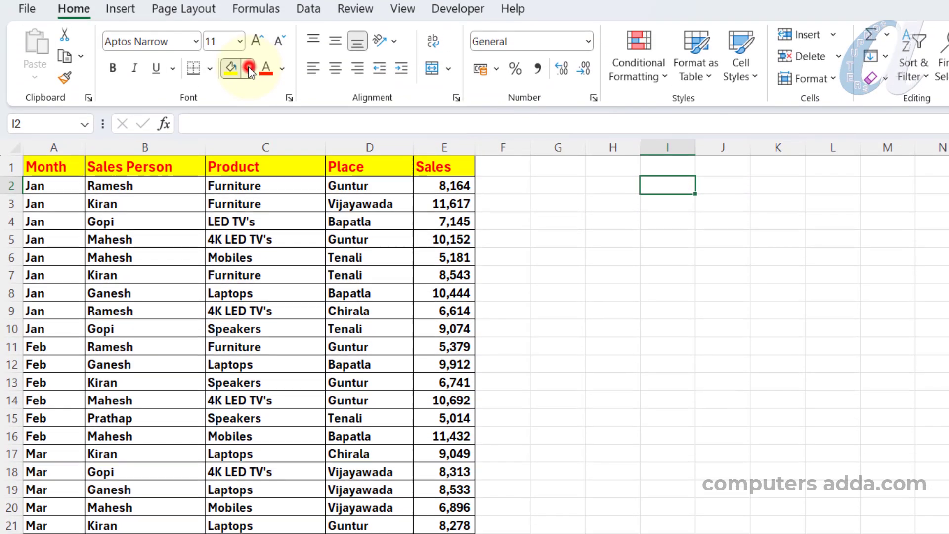
click(247, 73)
click(353, 150)
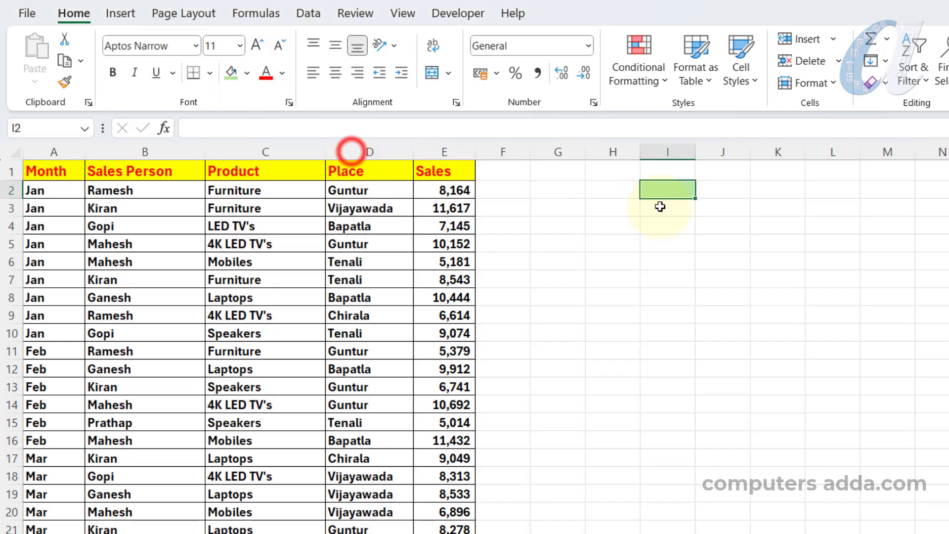
text(jan)
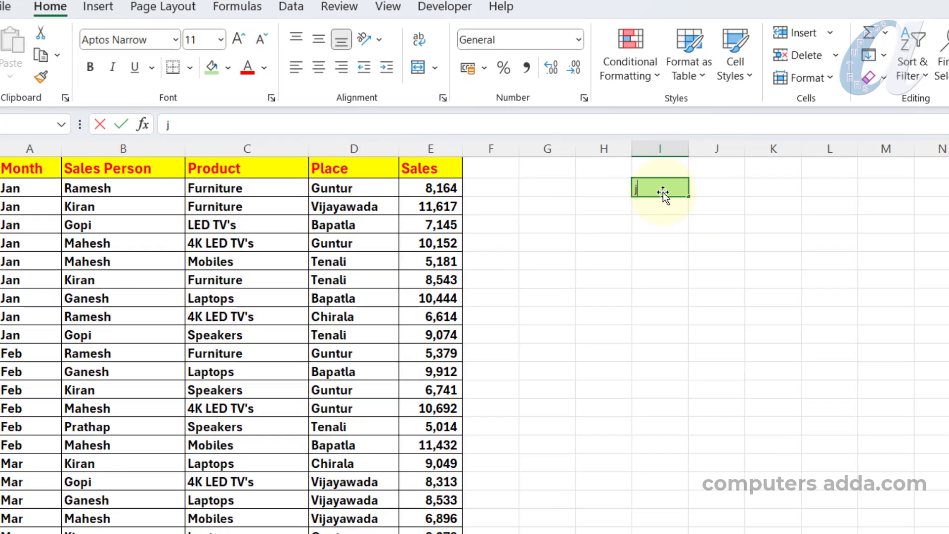
key(Return)
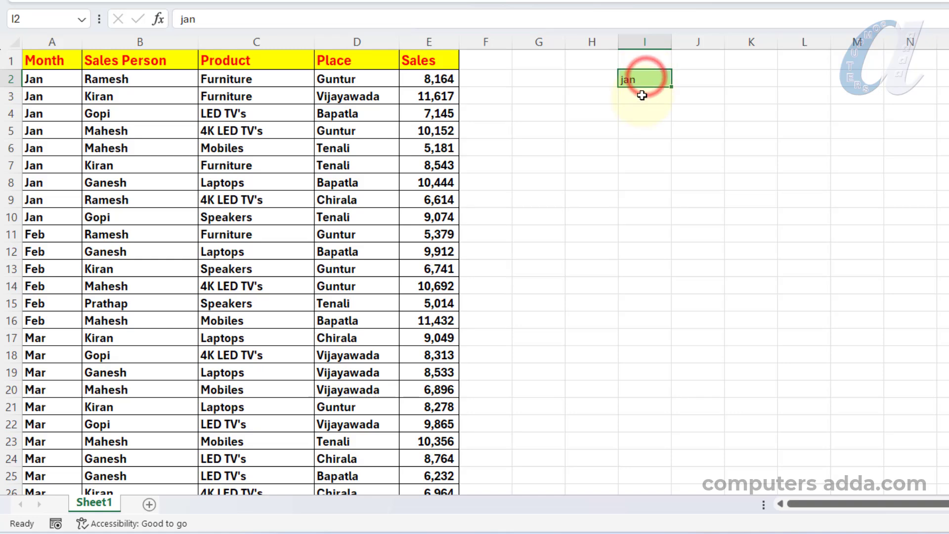
Convert the whole sales data range A1:E112 into a table with headers.
drag(452, 157, 945, 358)
click(641, 95)
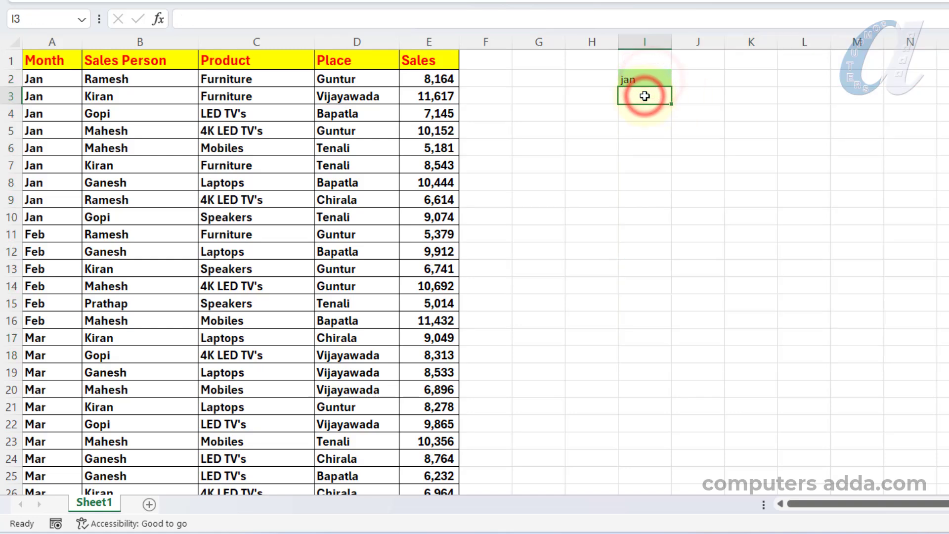
click(153, 209)
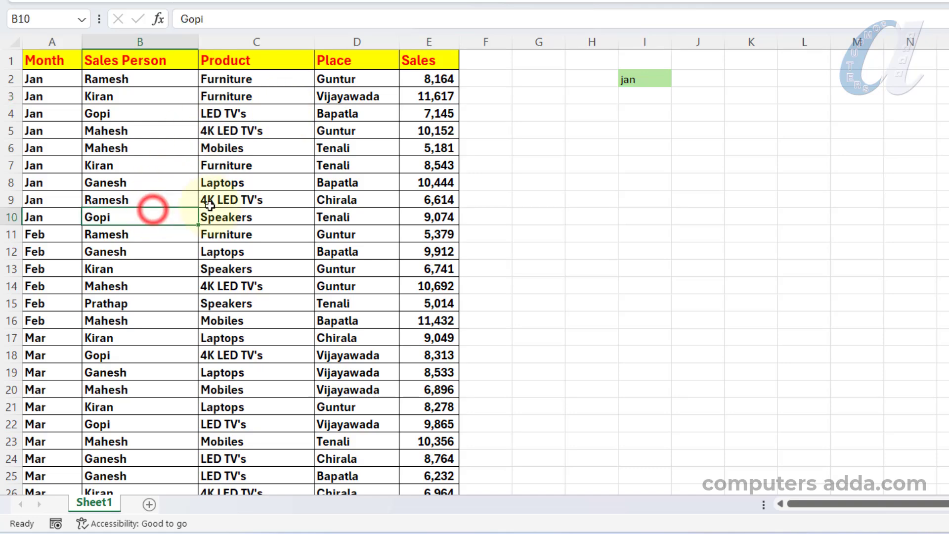
click(263, 201)
key(ctrl+a)
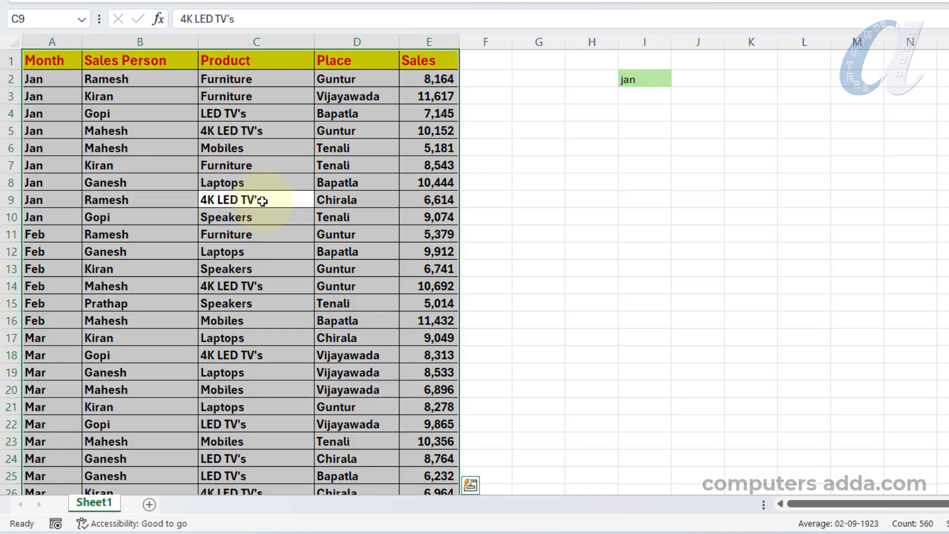
key(ctrl+t)
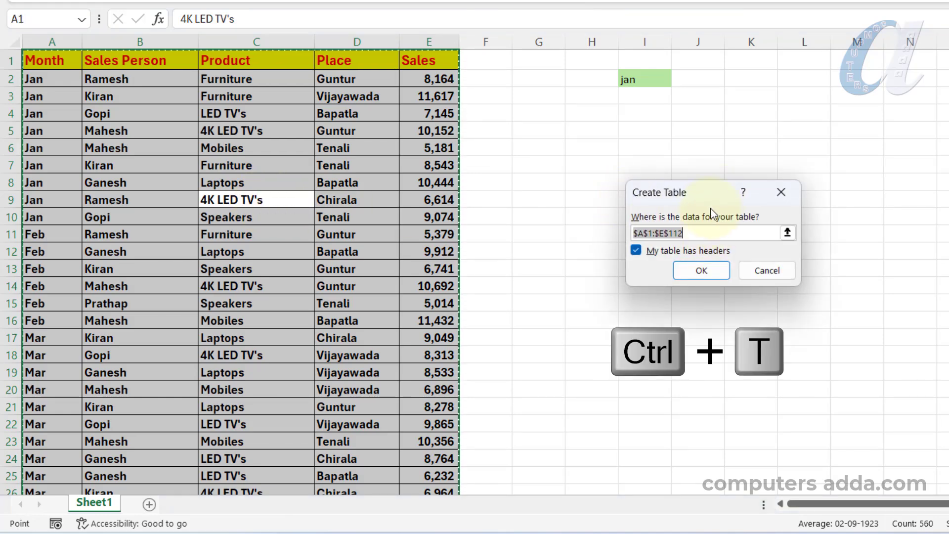
click(705, 272)
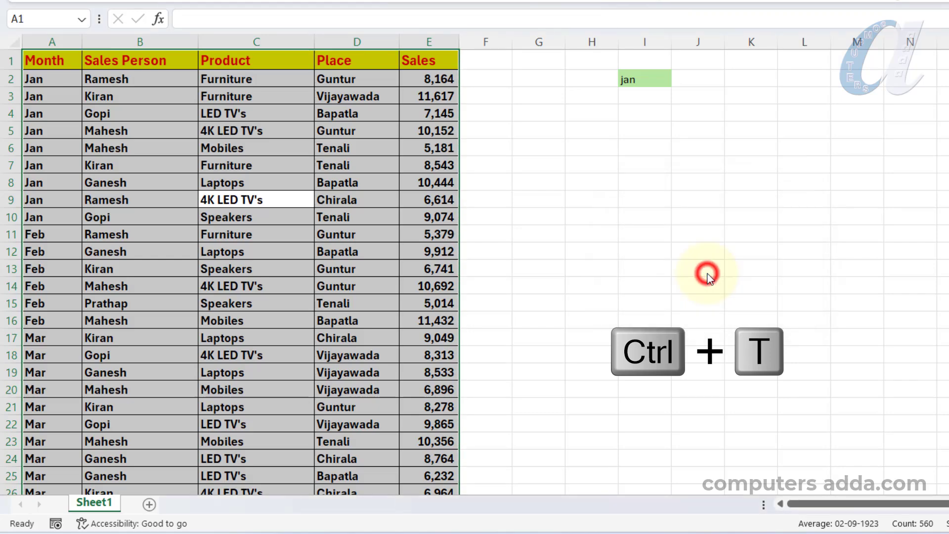
scroll(236, 217, down, 4)
scroll(223, 180, up, 4)
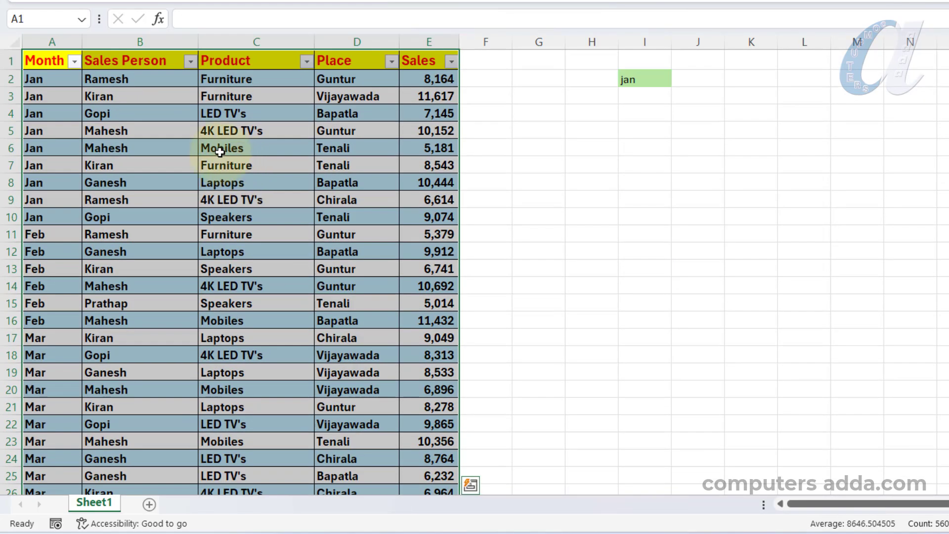
Start a FILTER formula in cell I3 with all the data of Table1 as its array argument.
click(651, 99)
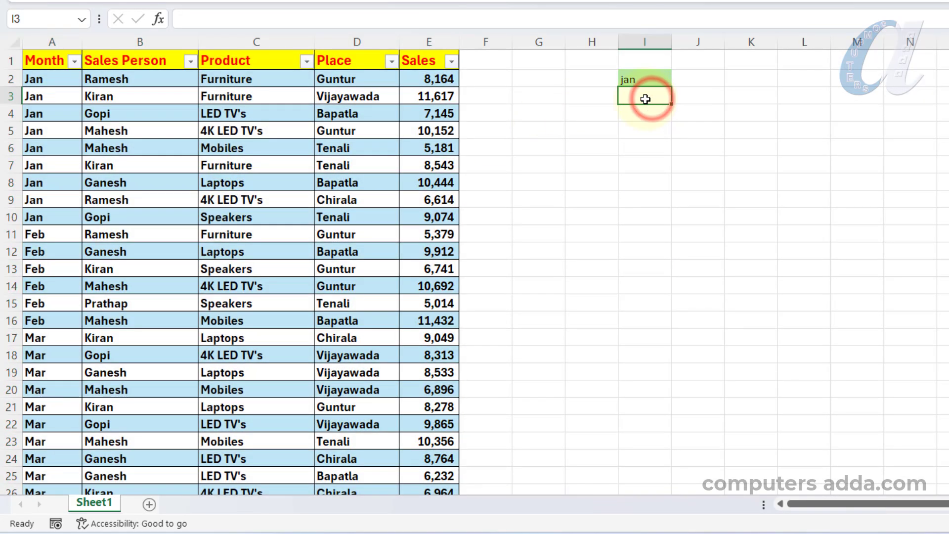
text(=)
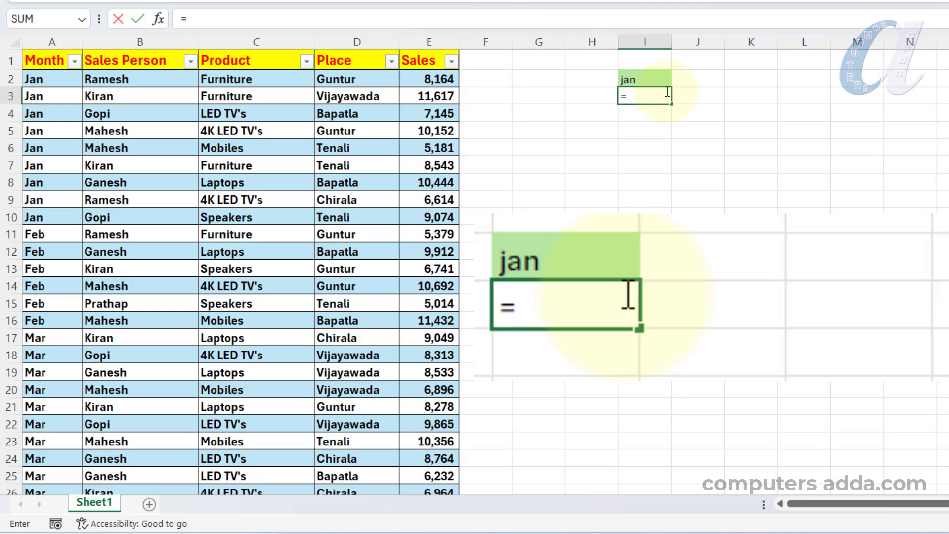
text(fil)
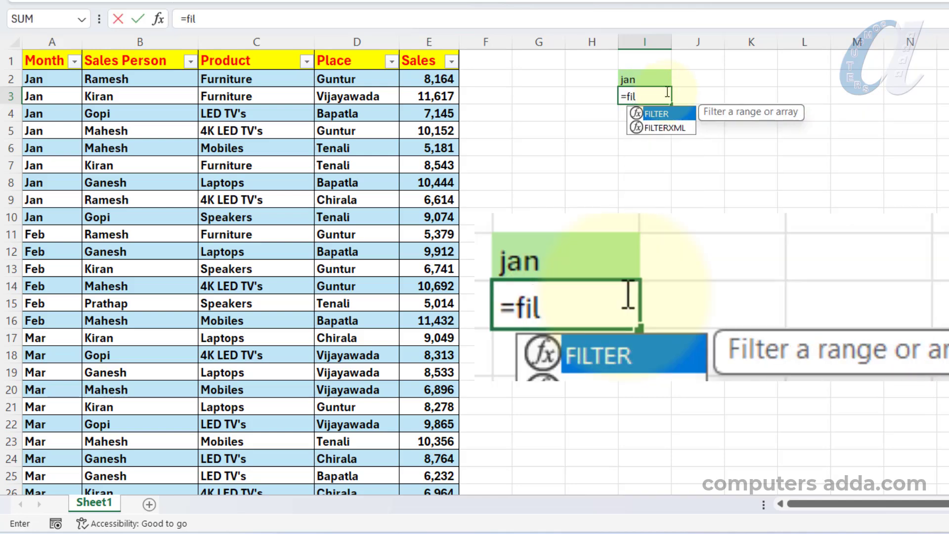
key(Tab)
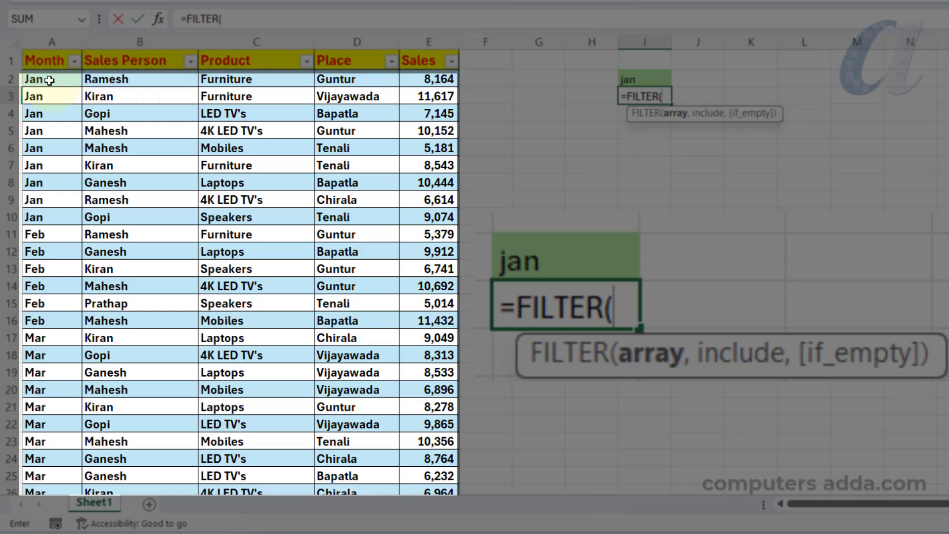
drag(48, 80, 435, 203)
drag(422, 313, 429, 500)
text(,)
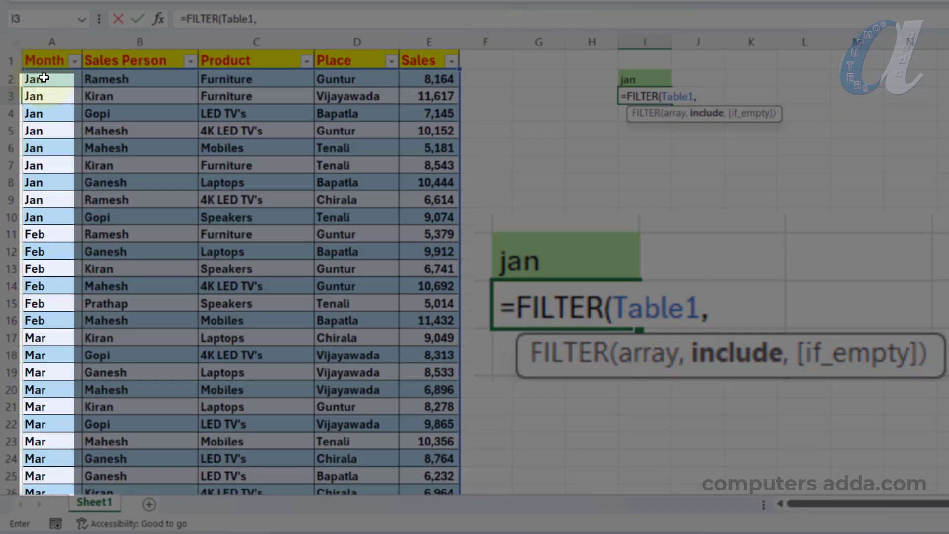
Complete the FILTER formula in I3 with the include condition Table1[Month]=I2.
drag(44, 78, 49, 109)
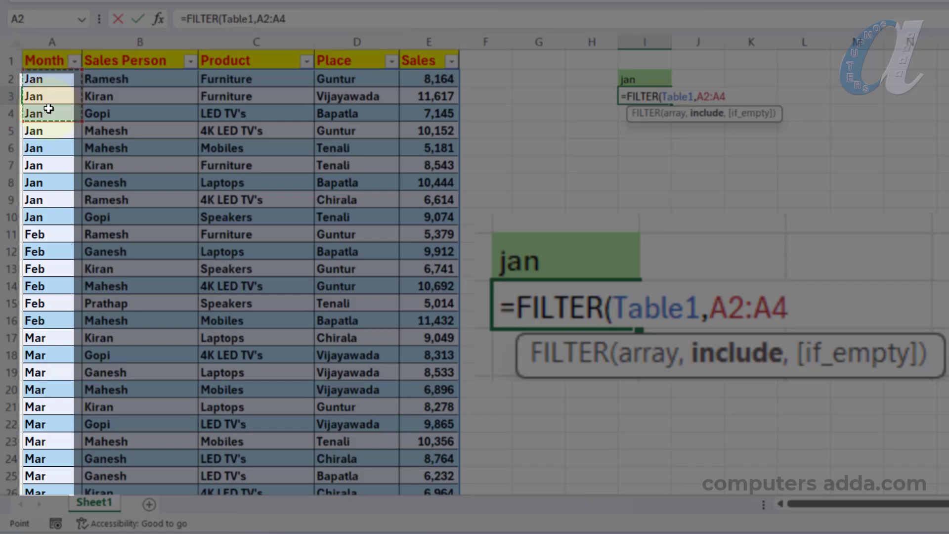
key(ctrl+shift+Down)
scroll(856, 181, up, 3)
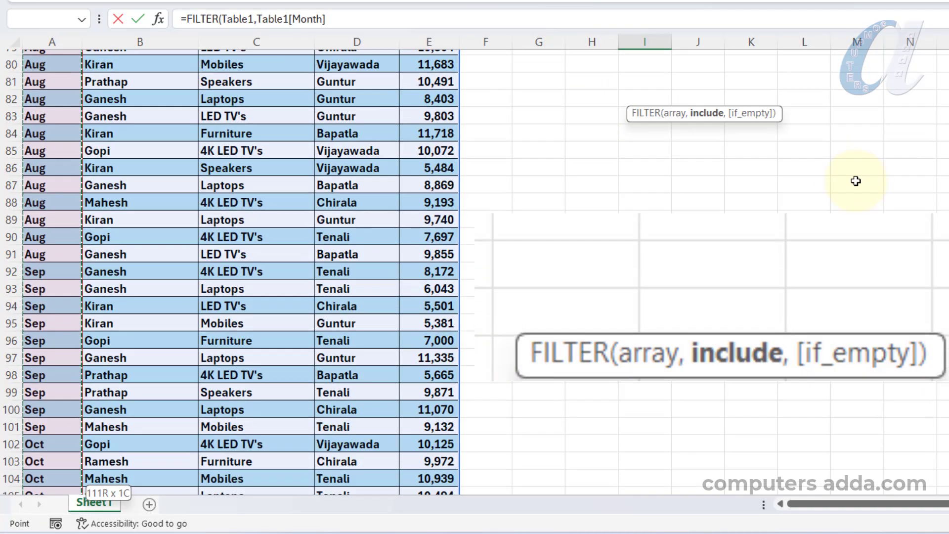
scroll(856, 181, up, 20)
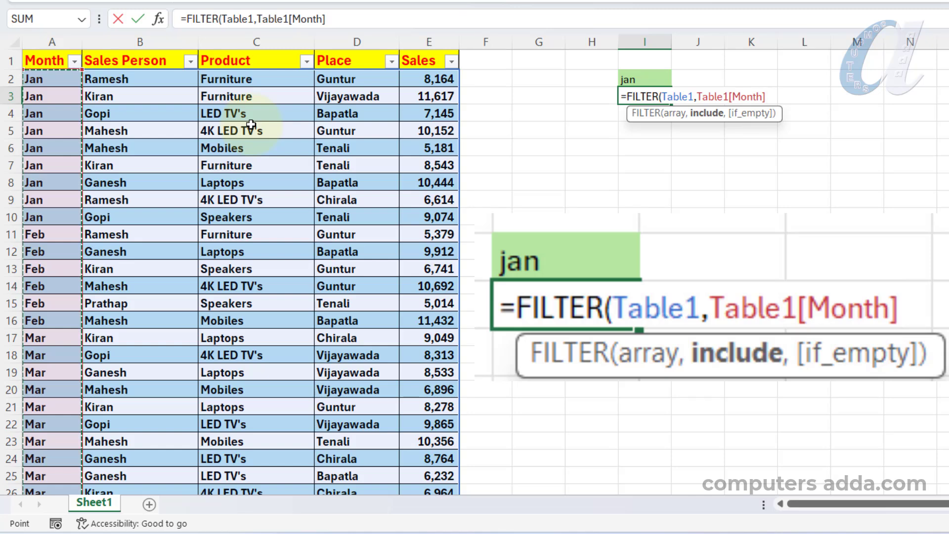
text(=)
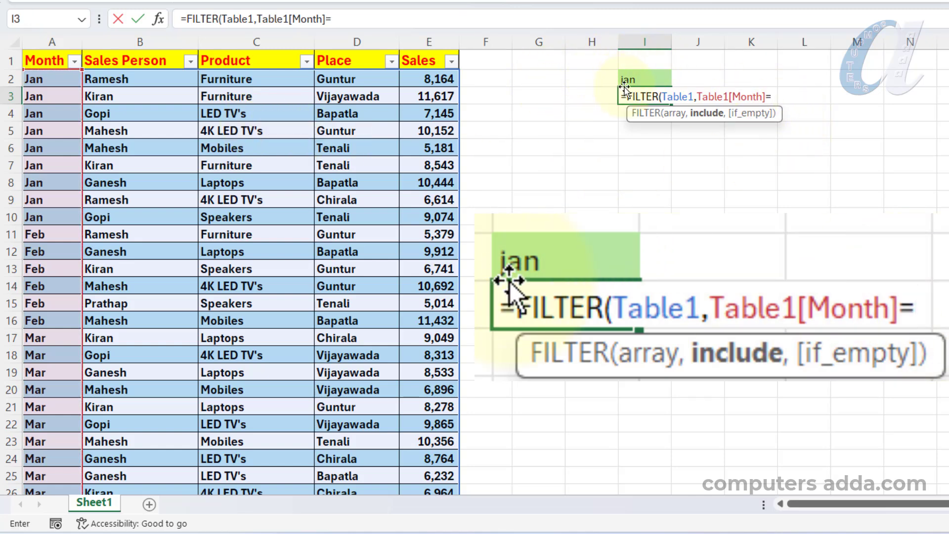
click(651, 78)
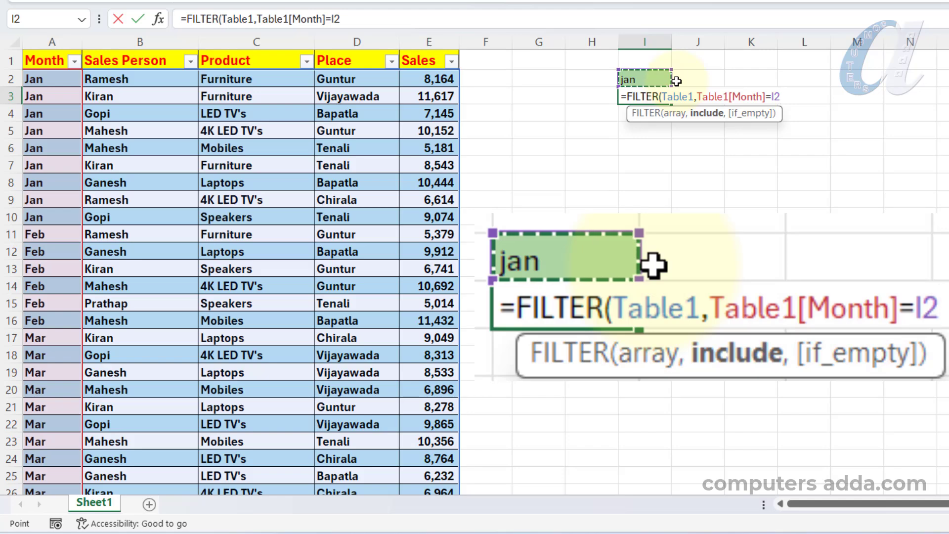
text())
key(Return)
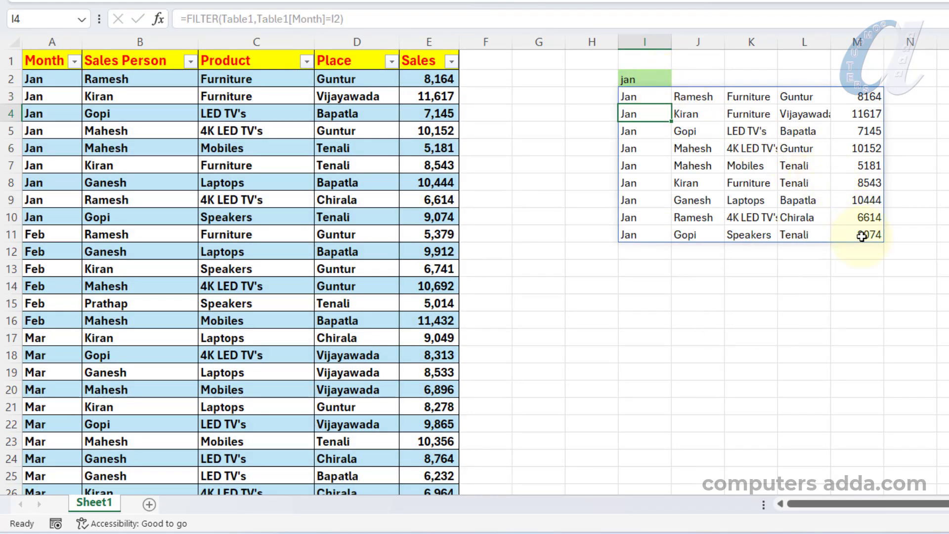
Test the filtered extract by entering mar and then oct as the month criterion in cell I2.
click(643, 79)
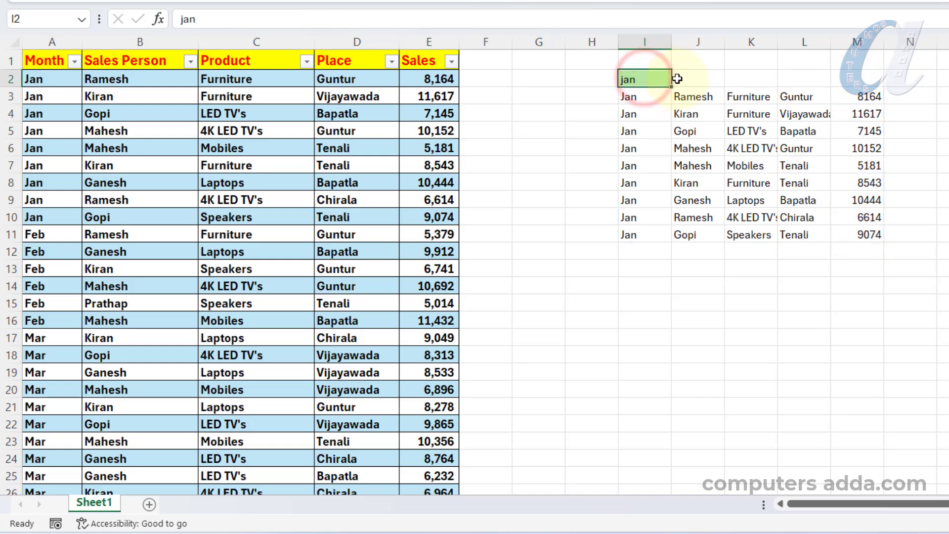
text(mar)
key(Return)
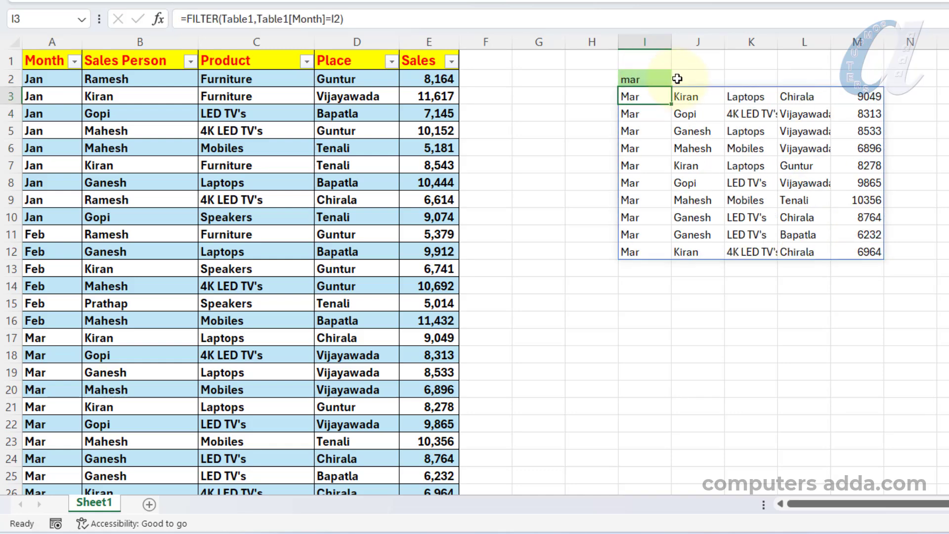
click(656, 79)
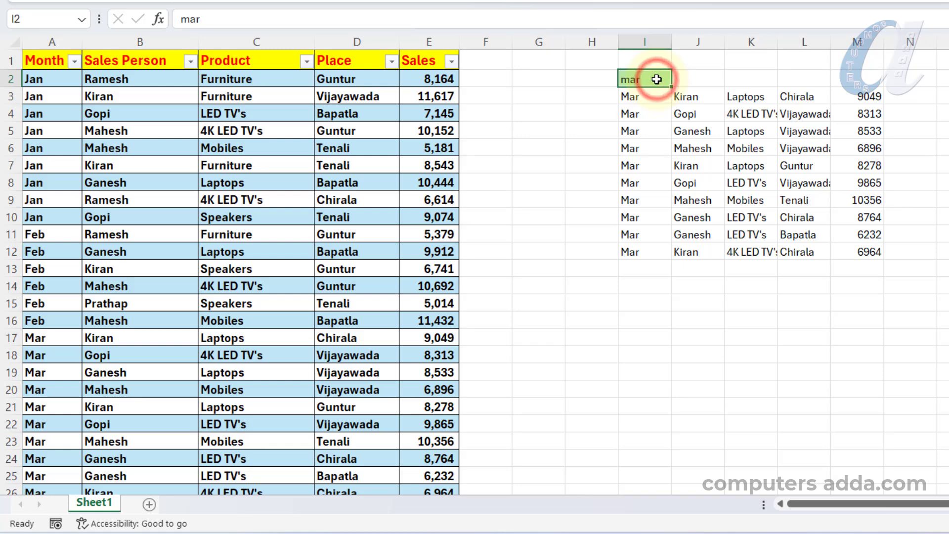
text(oct)
key(Return)
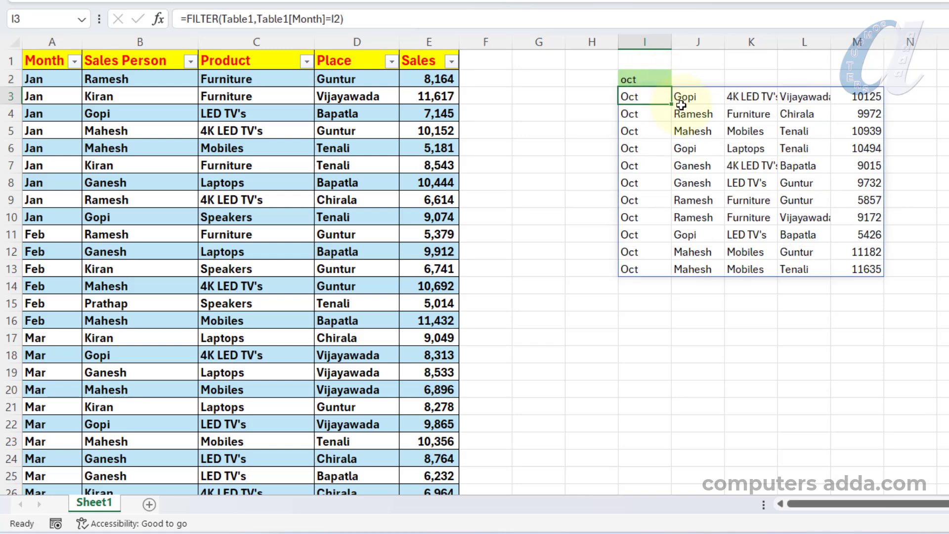
Adjust the widths of columns K and L so the extract's product and place names fit.
drag(777, 42, 809, 41)
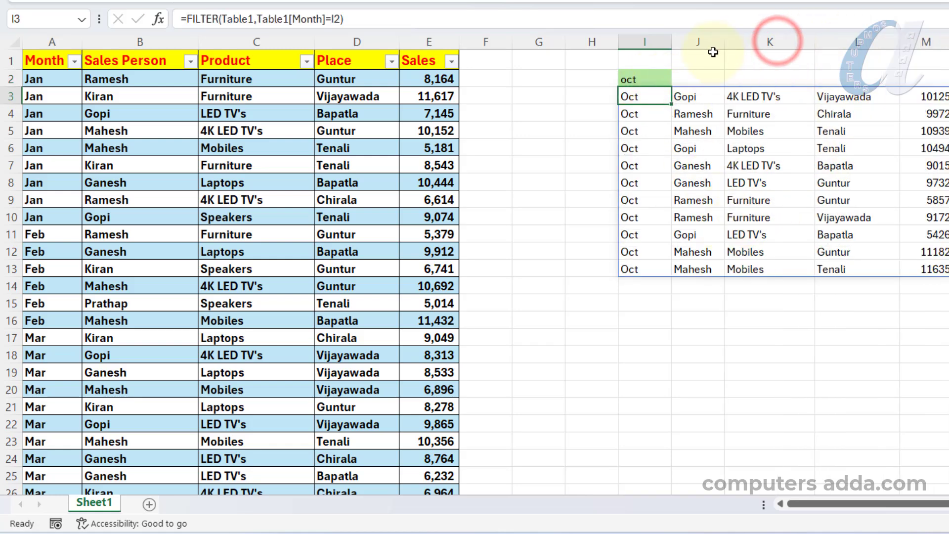
mouse_move(726, 40)
mouse_down()
mouse_move(738, 40)
mouse_move(727, 49)
mouse_up()
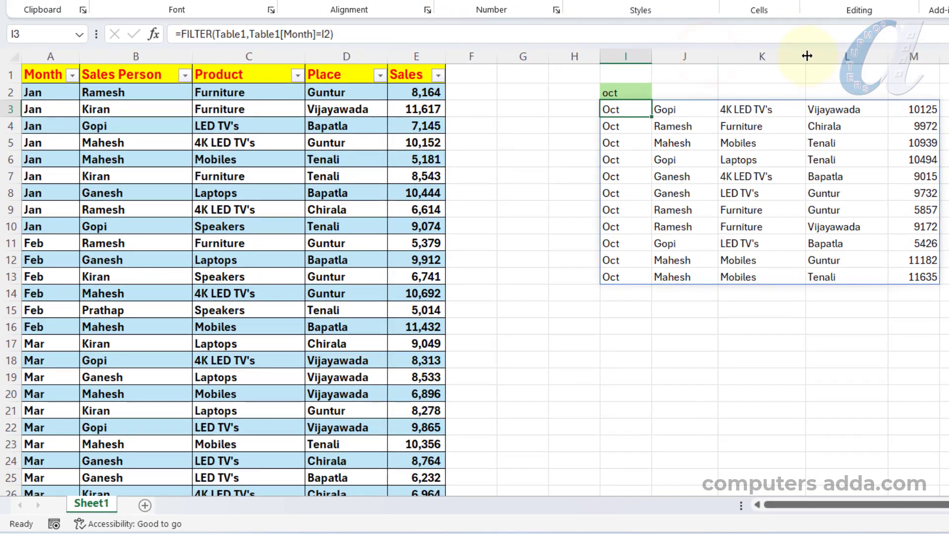
drag(820, 51, 809, 51)
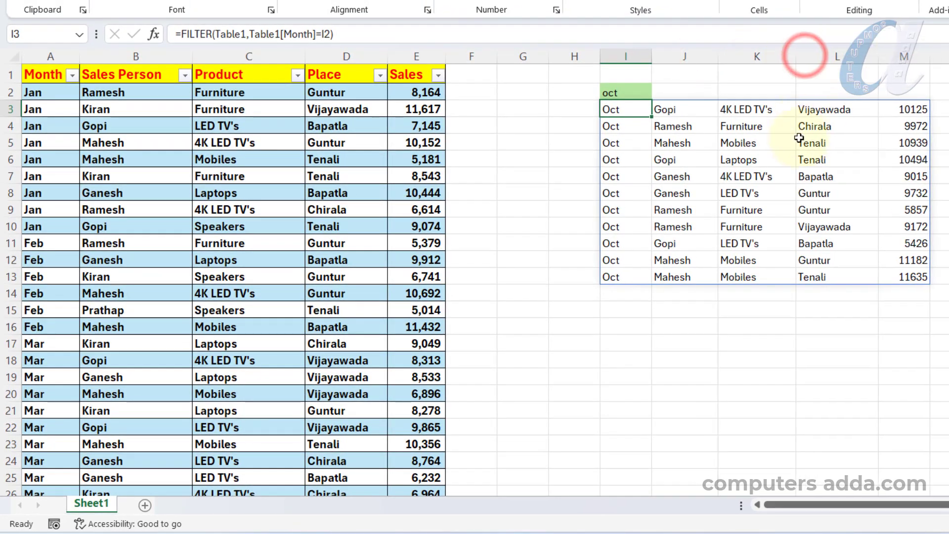
List each month once from cell P3 down with a UNIQUE formula on the table's Month column.
click(618, 94)
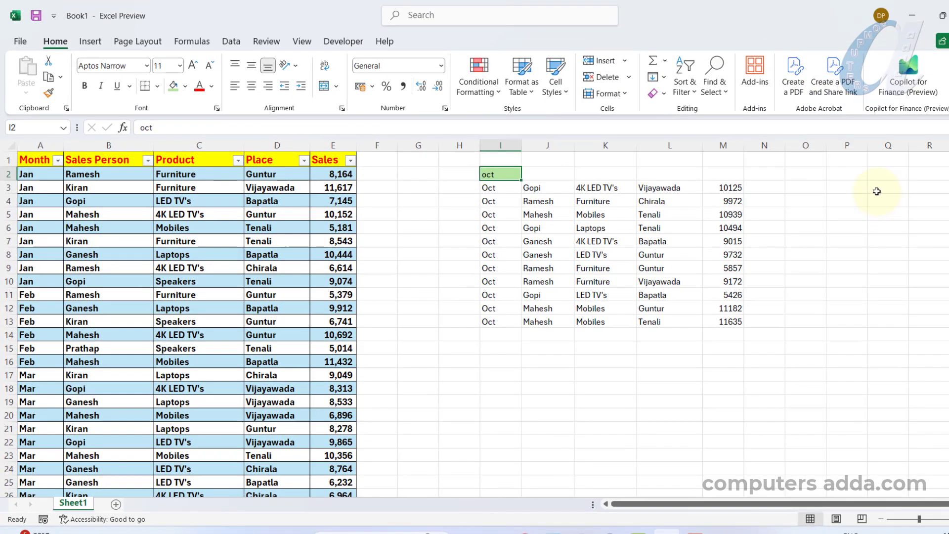
click(889, 185)
drag(42, 174, 44, 442)
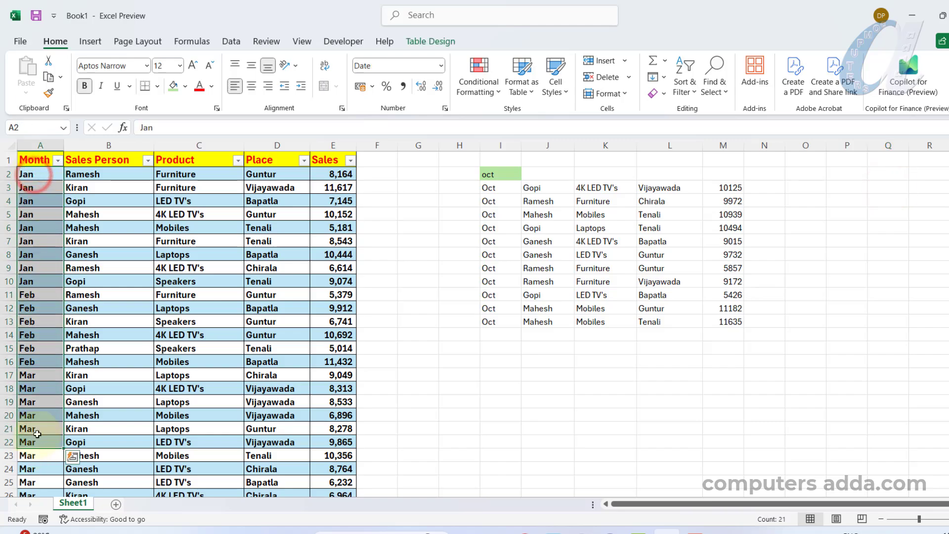
click(856, 187)
text(=uni)
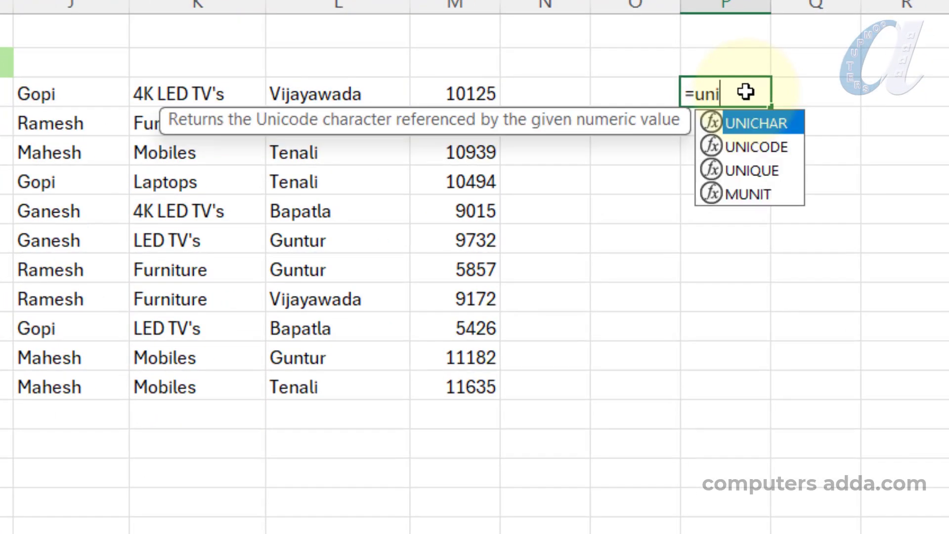
key(Down)
key(Down)
key(Tab)
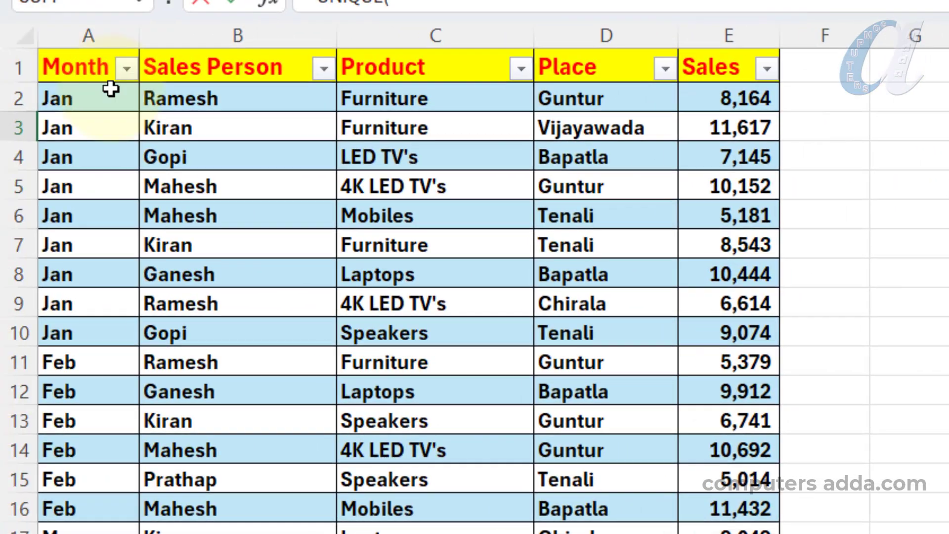
click(89, 97)
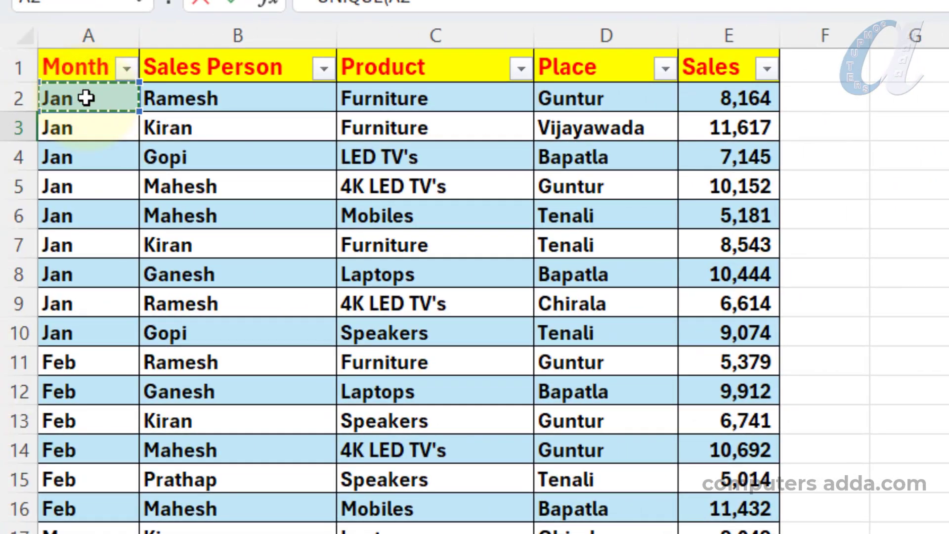
key(ctrl+shift+Down)
key(Return)
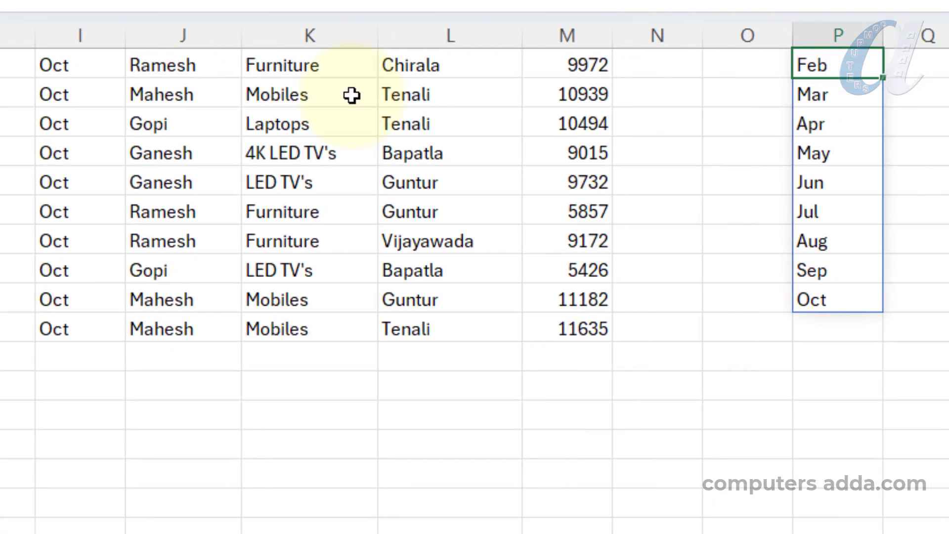
scroll(884, 199, up, 1)
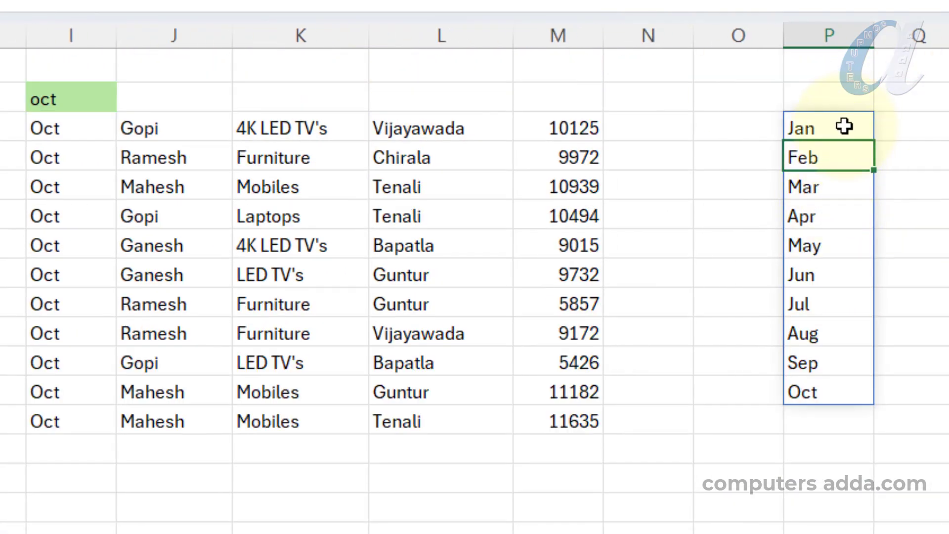
drag(845, 127, 839, 385)
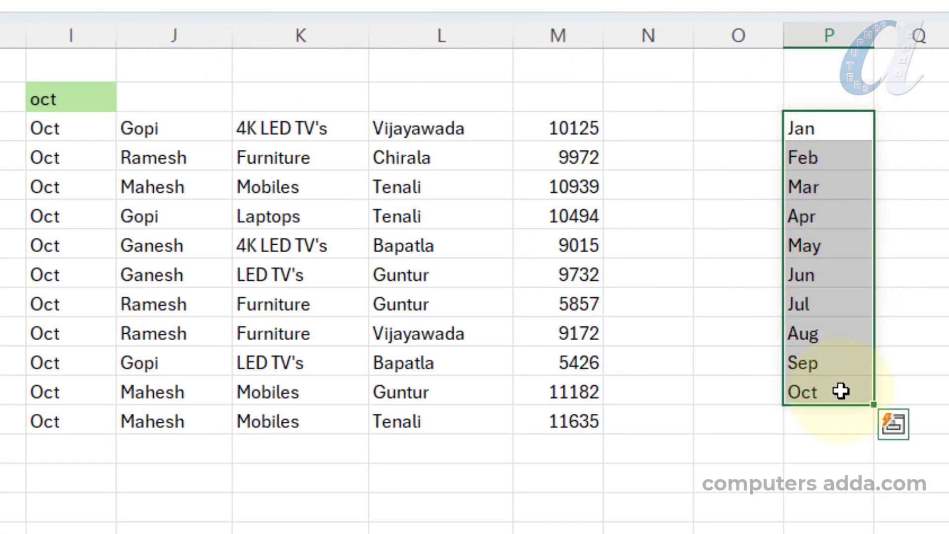
Add a List data validation to criterion cell I2 with the months in P3:P12 as its source.
click(70, 98)
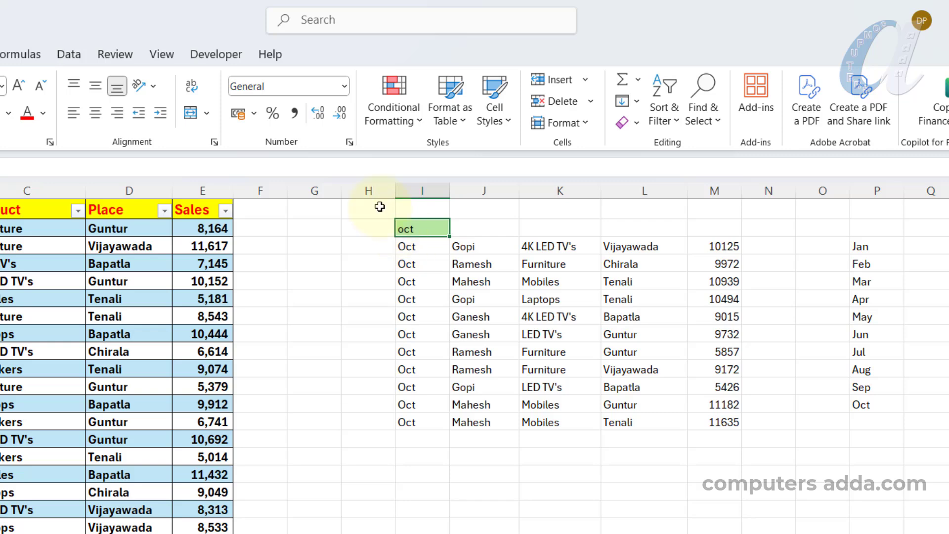
click(66, 55)
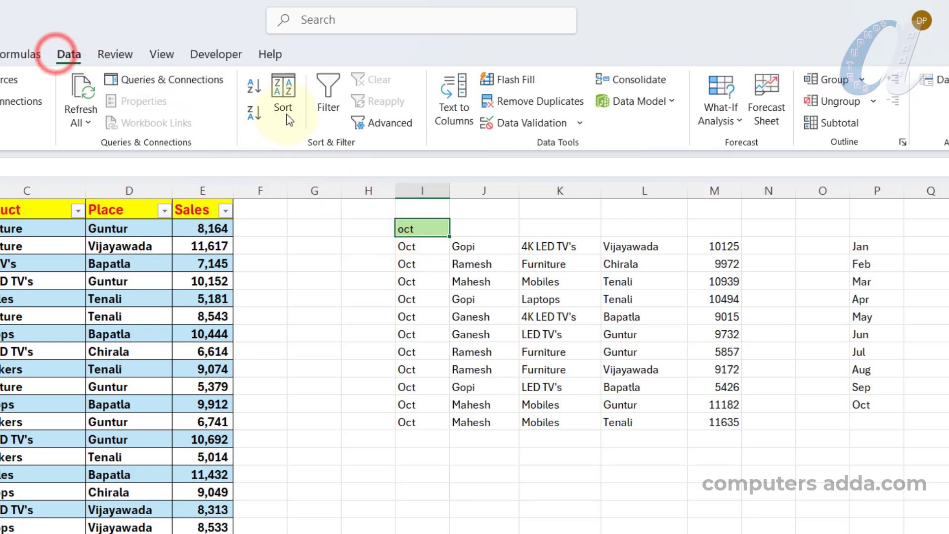
click(527, 127)
drag(435, 229, 449, 337)
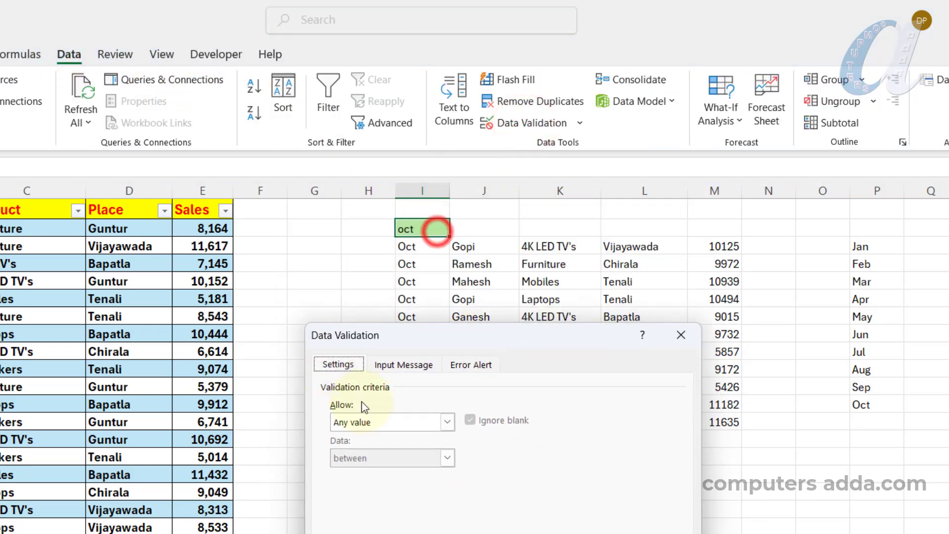
click(447, 421)
click(351, 470)
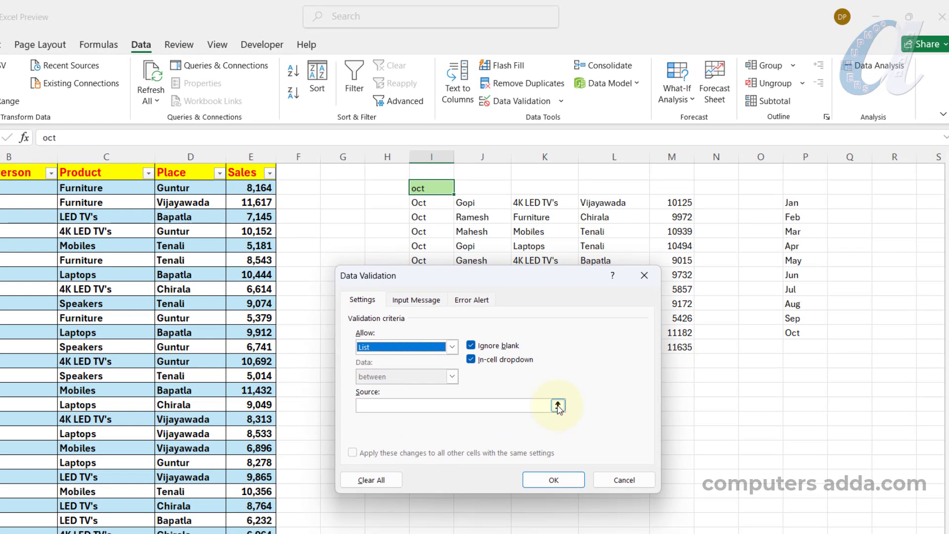
click(558, 405)
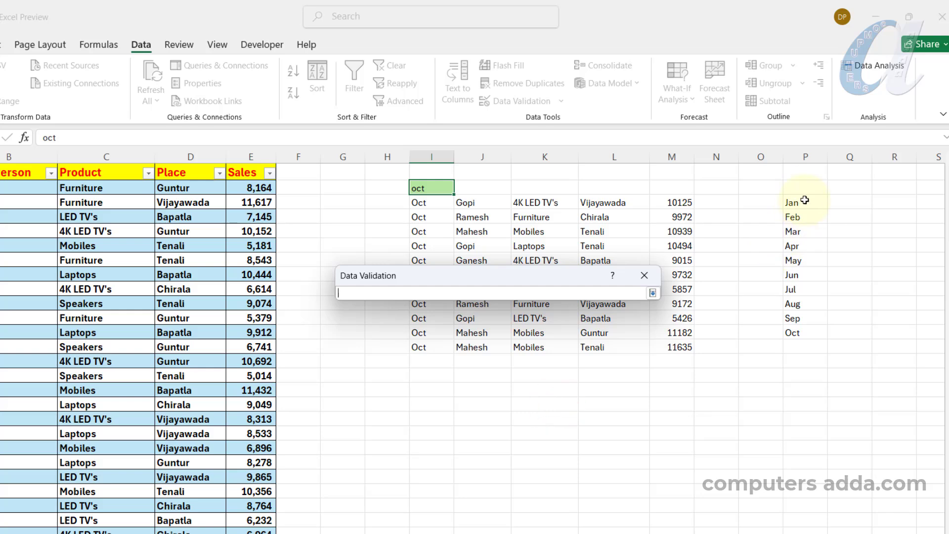
drag(806, 202, 811, 332)
key(Return)
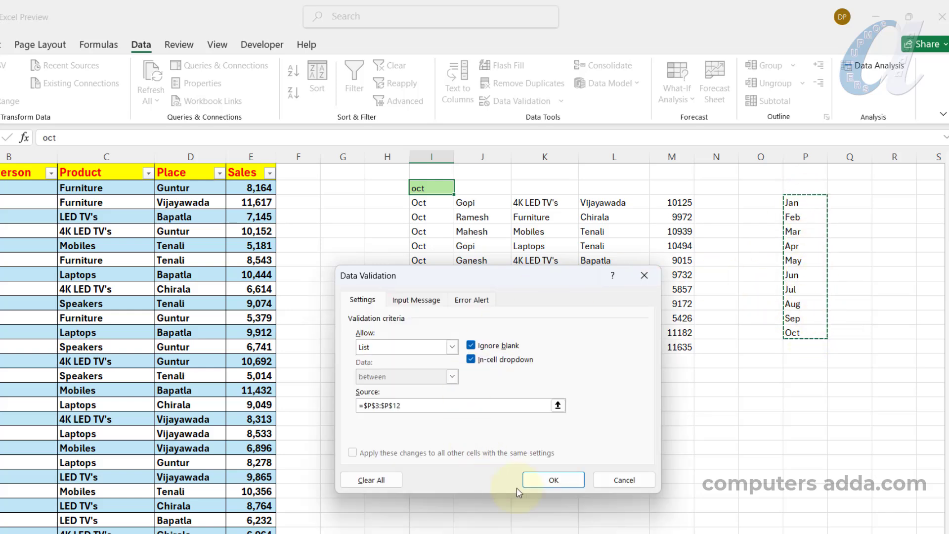
click(555, 480)
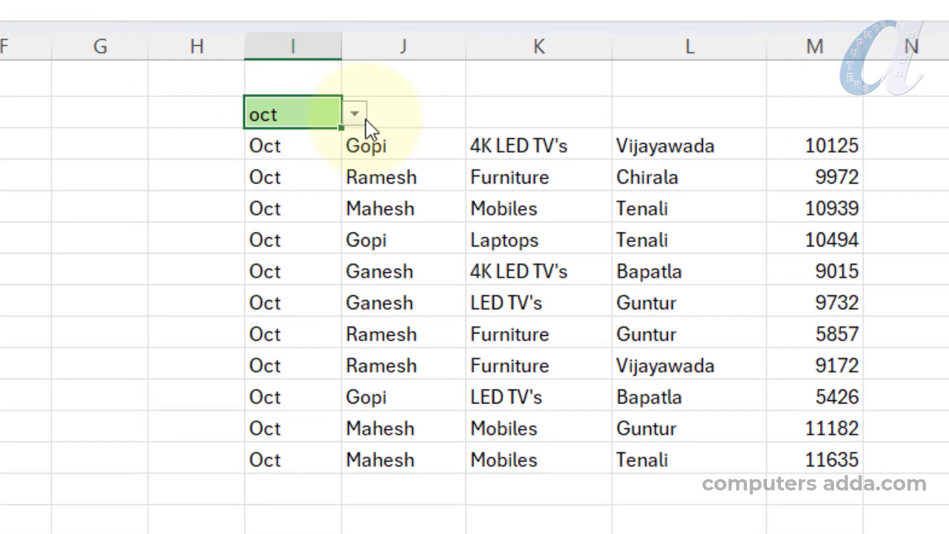
Try the month drop-down in I2 by choosing Apr, Feb and finally Aug.
click(445, 177)
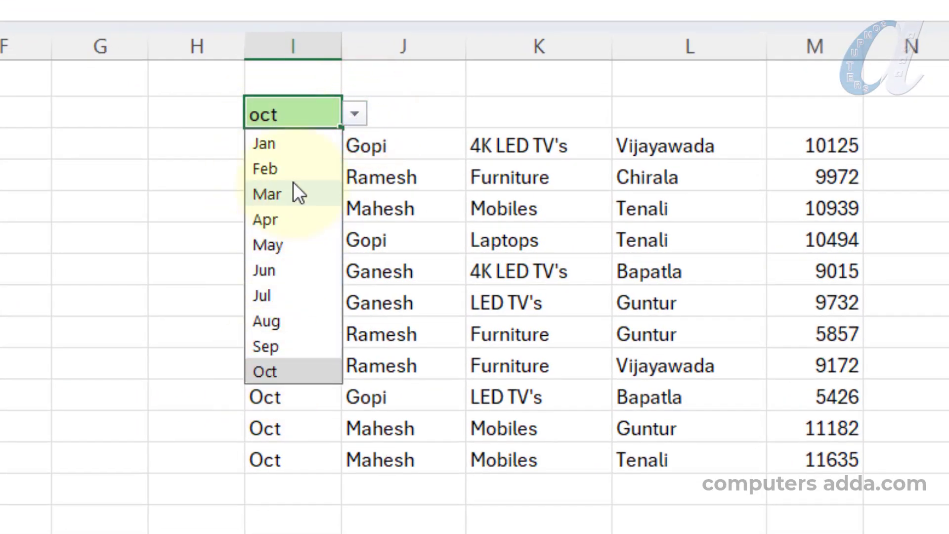
click(286, 219)
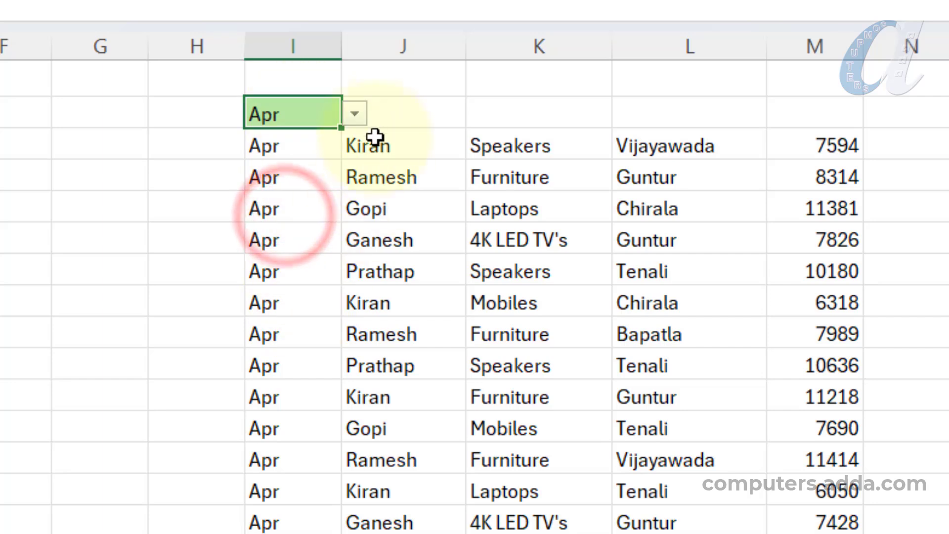
click(355, 114)
click(307, 171)
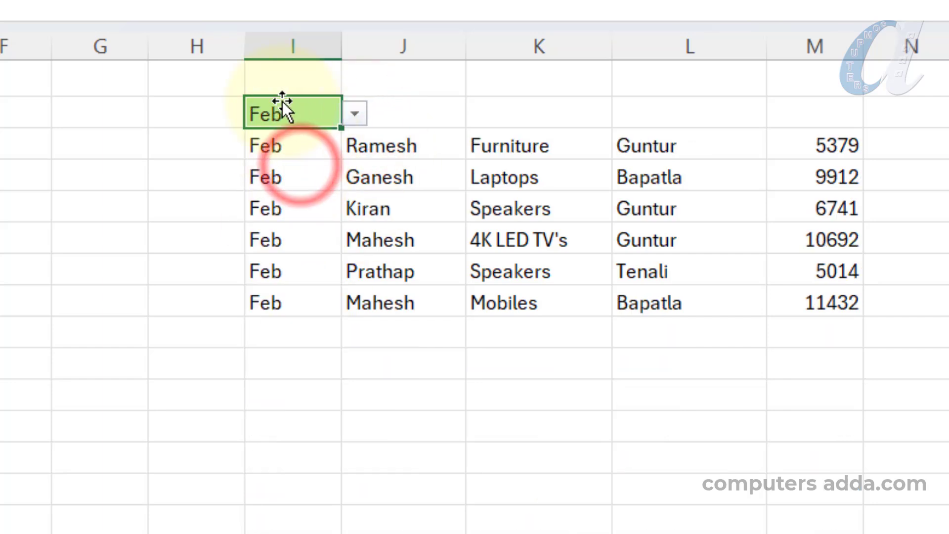
click(355, 113)
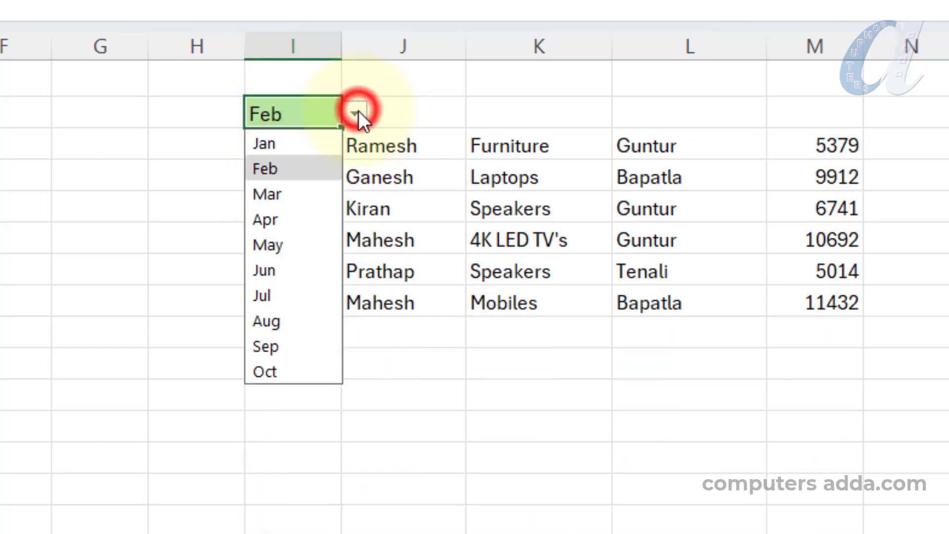
click(283, 323)
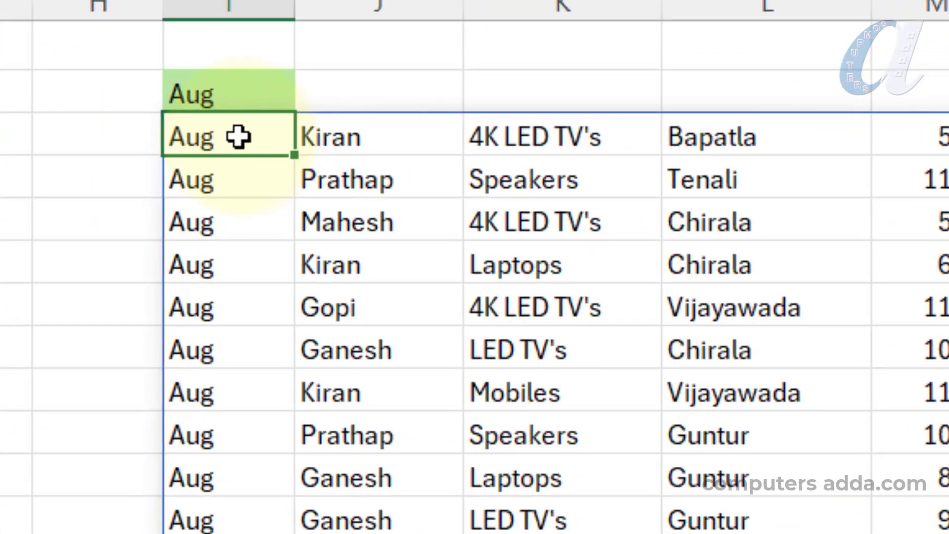
Wrap the FILTER formula in I3 in VSTACK with Table1[#Headers] as the first array so the extract includes headers.
text(=UNIQUE(Table1[Month])
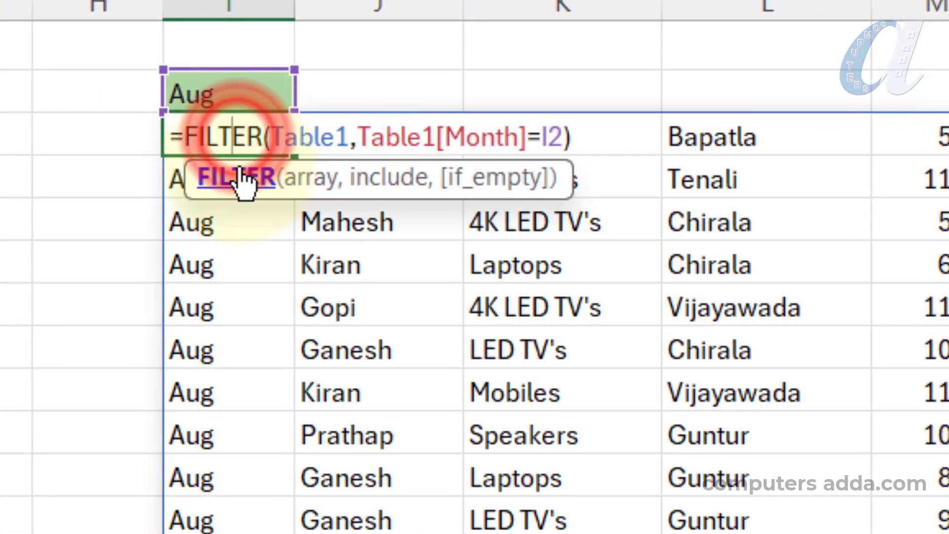
click(180, 134)
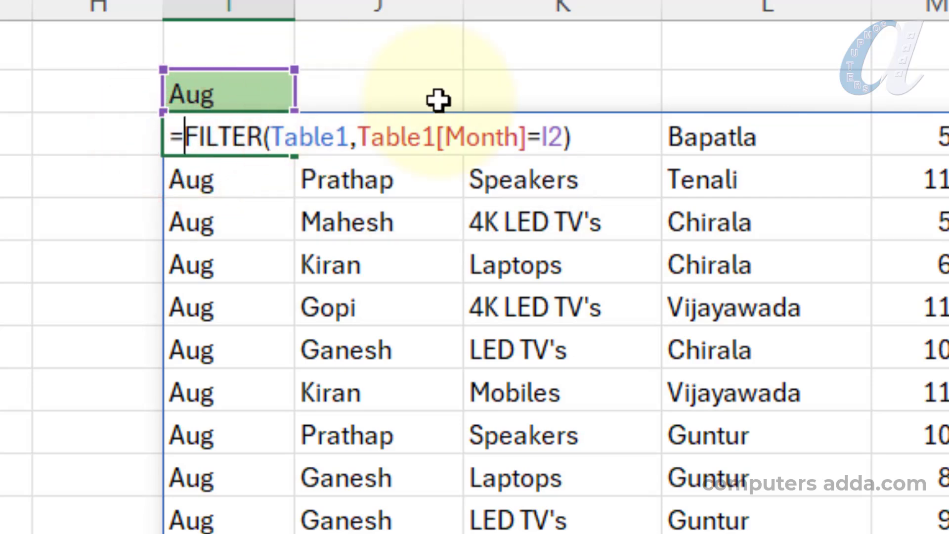
text(vsta)
key(Tab)
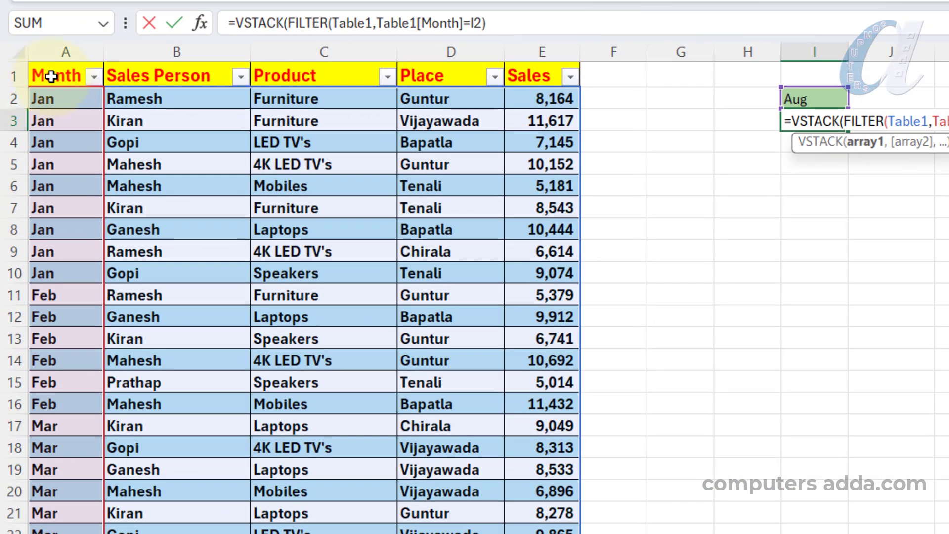
drag(51, 77, 488, 73)
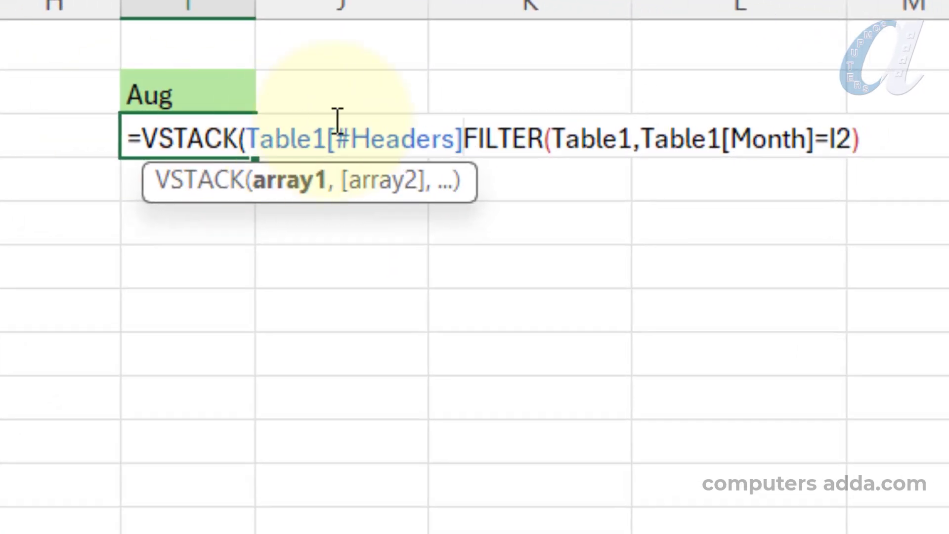
text(,)
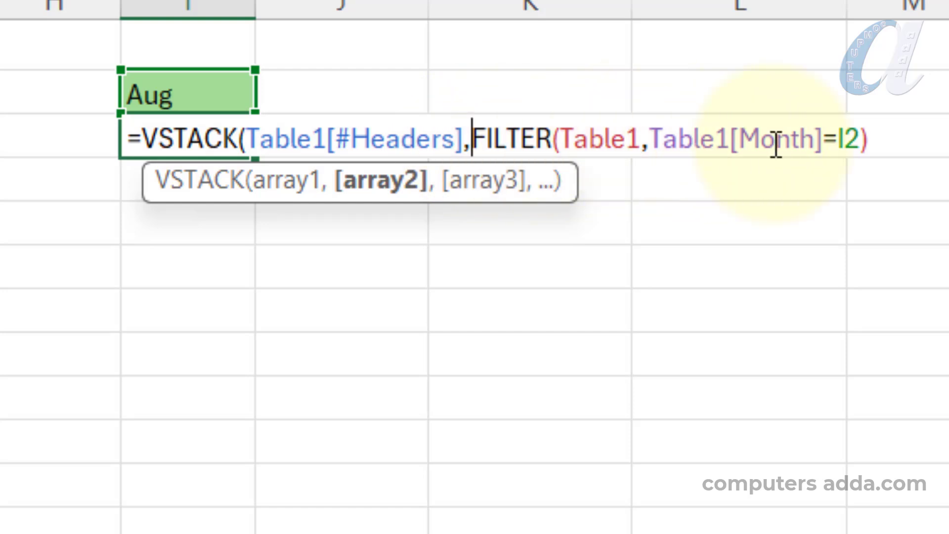
click(885, 139)
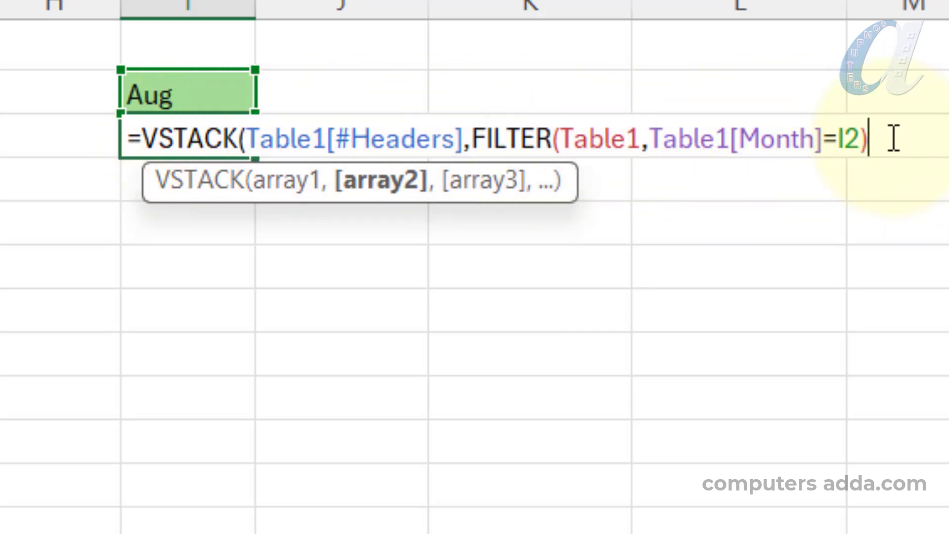
text())
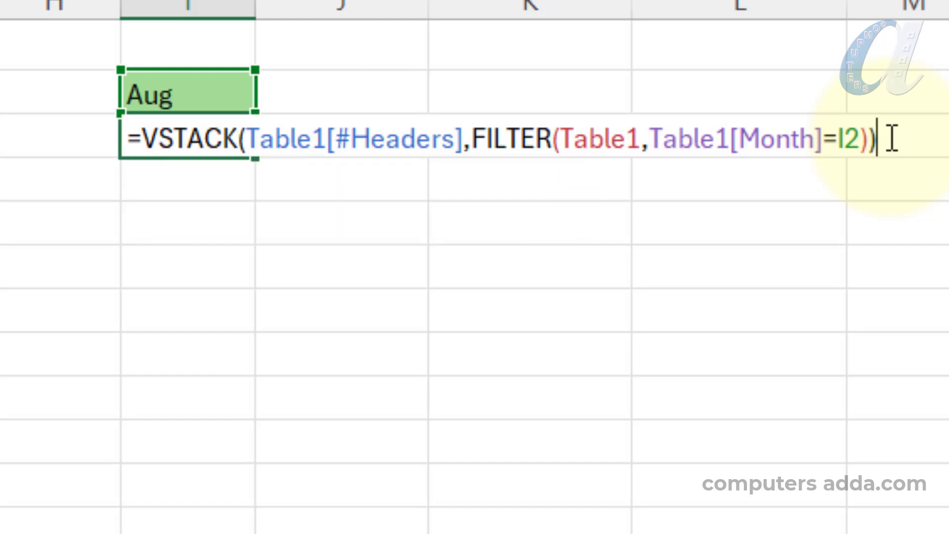
key(Return)
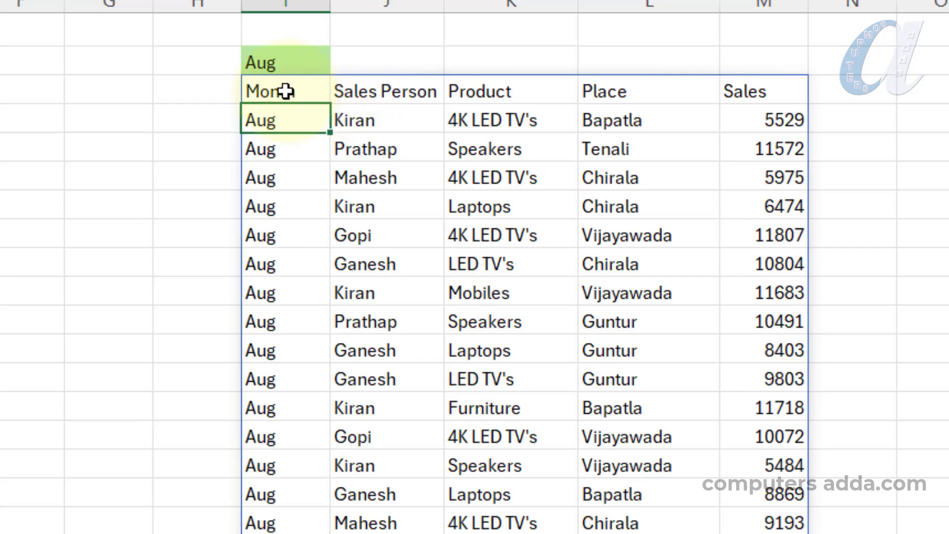
Format the extract's header row I3:M3 with a yellow fill, bold text and centred alignment both ways.
drag(292, 89, 722, 91)
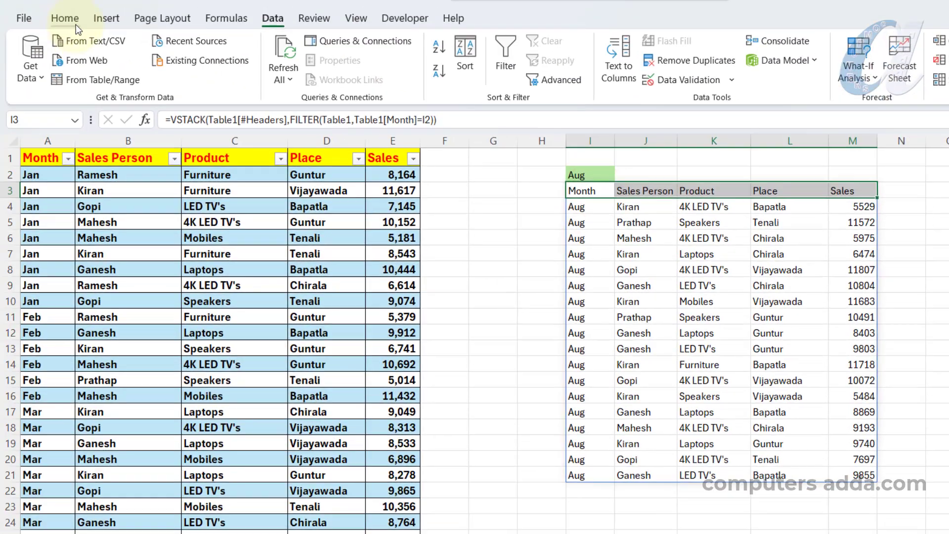
click(66, 19)
click(218, 70)
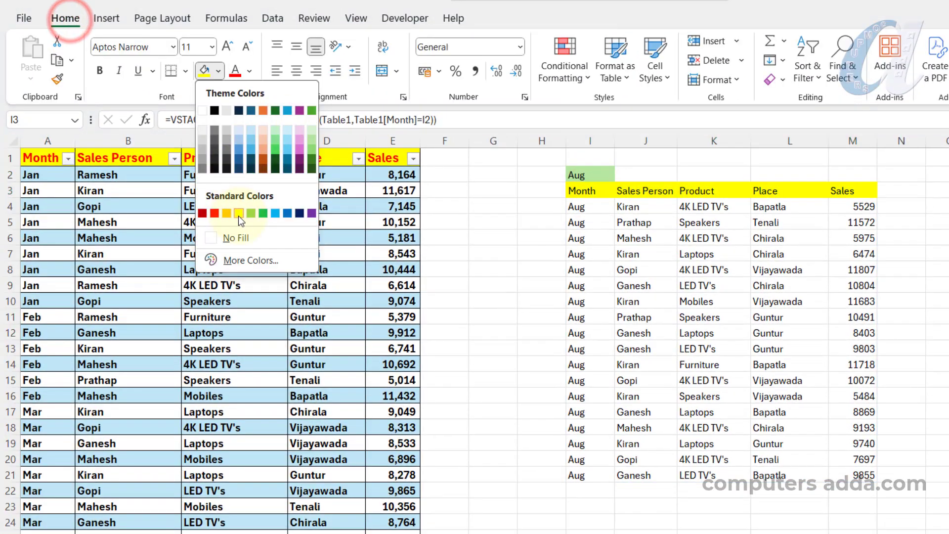
click(238, 212)
click(99, 70)
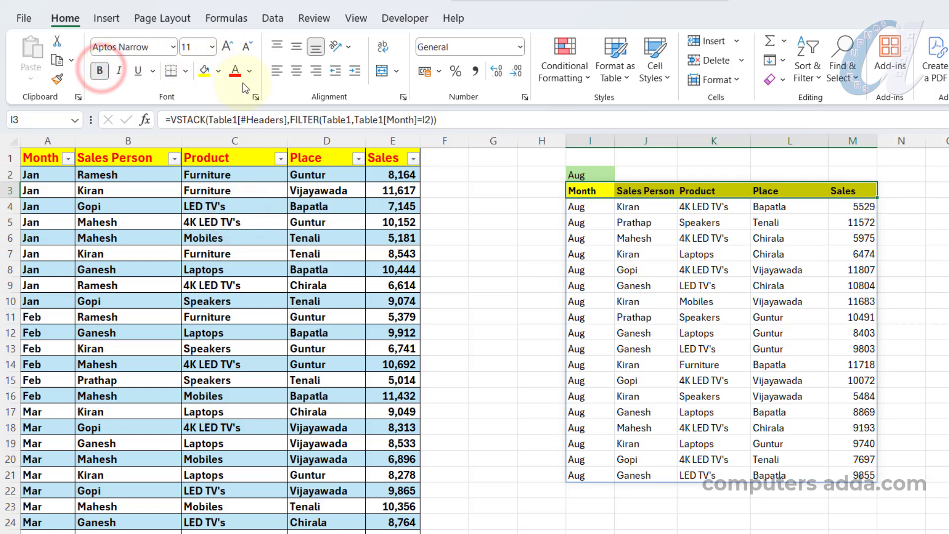
click(296, 71)
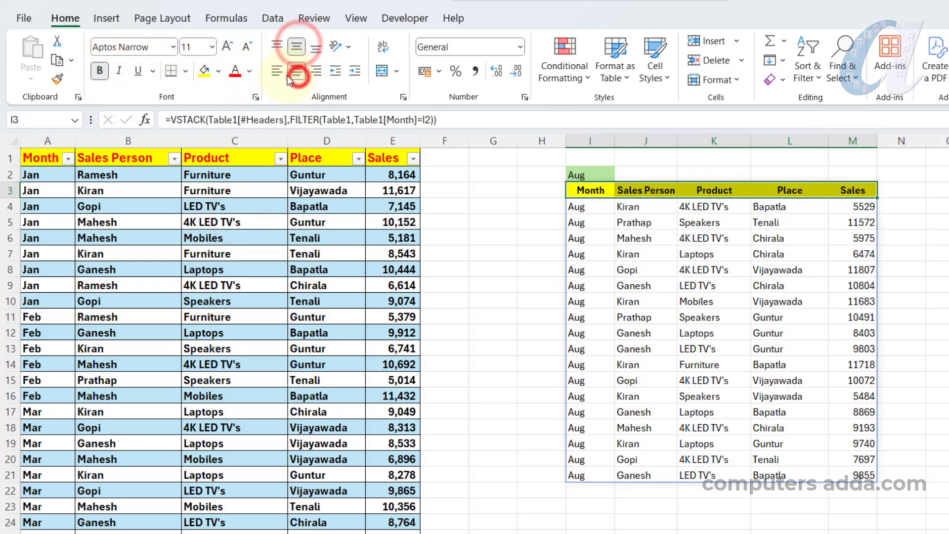
Try the month drop-down in I2 with the headed extract by choosing Sep and finally Apr.
click(702, 174)
click(590, 174)
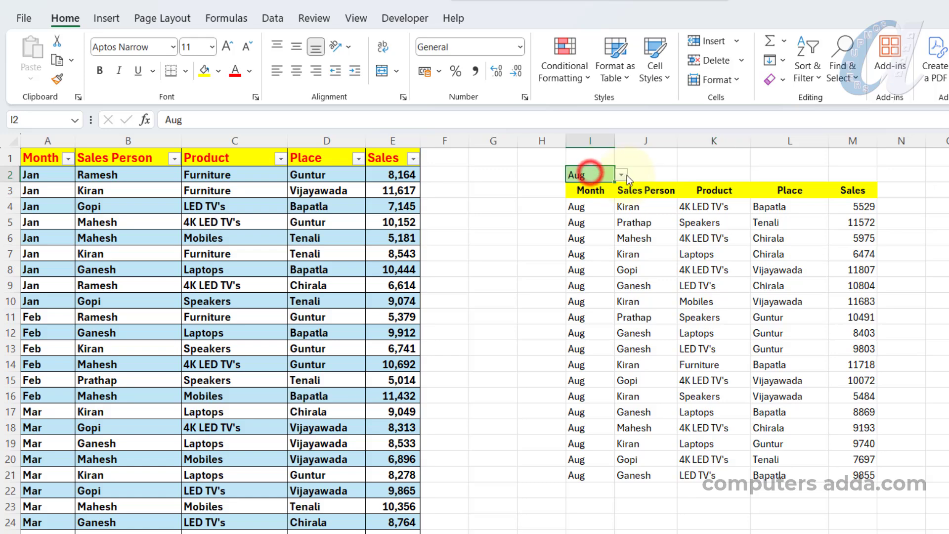
click(621, 175)
click(578, 292)
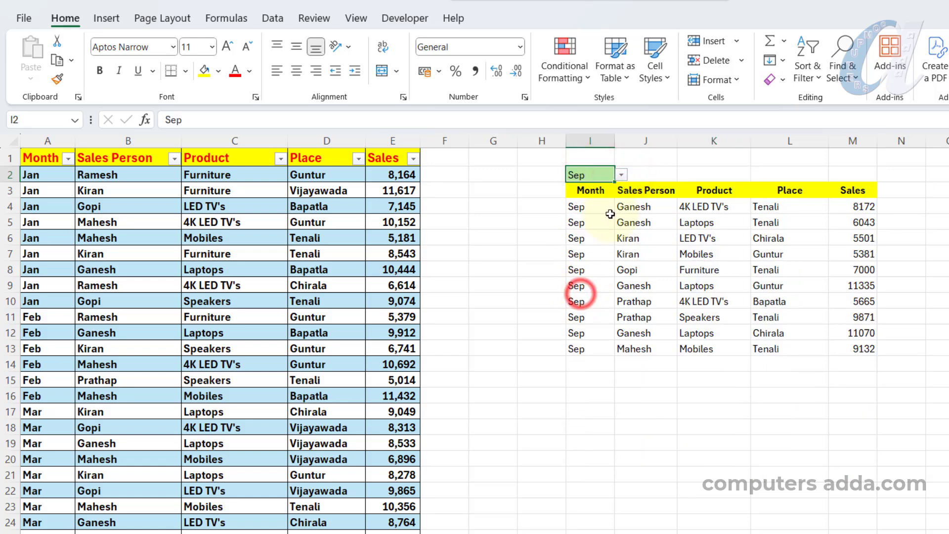
click(624, 175)
click(585, 229)
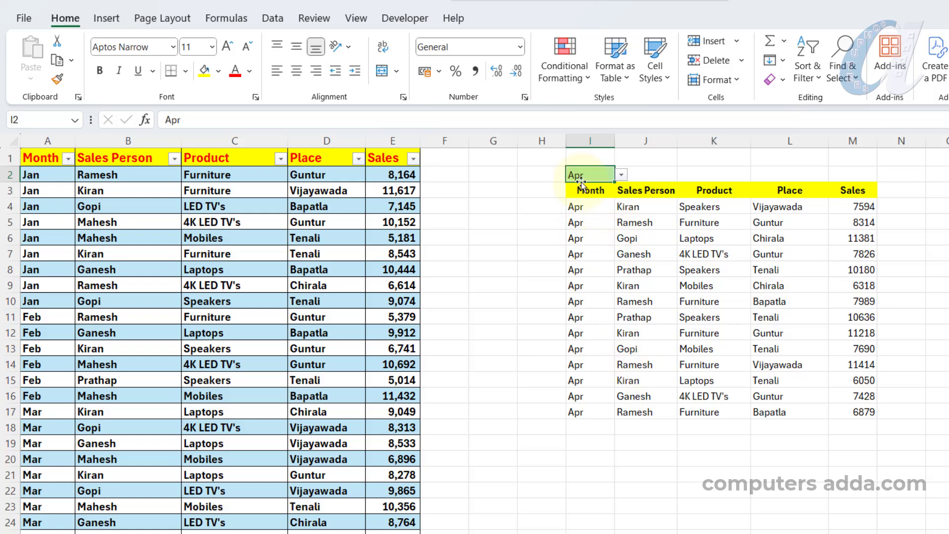
click(622, 177)
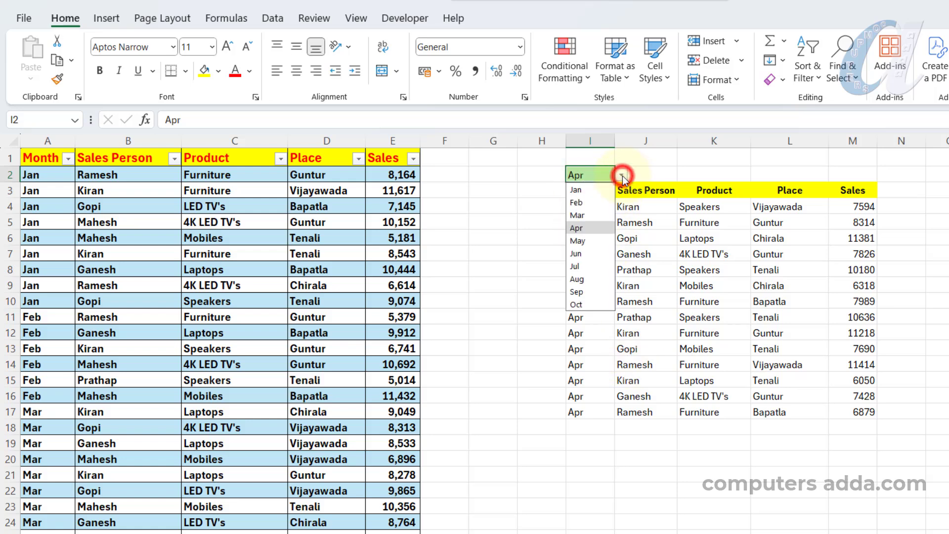
click(622, 173)
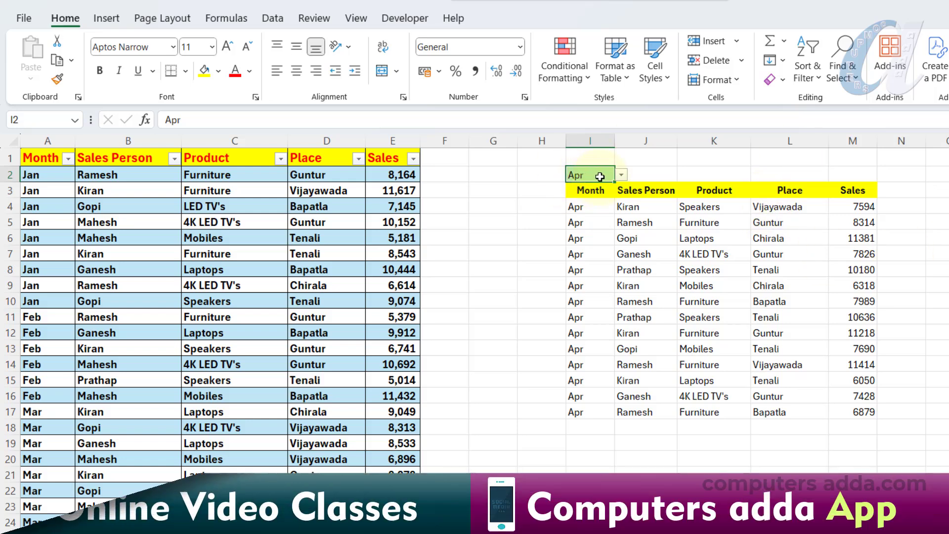
List each place once from cell Q3 down with a UNIQUE formula on the table's Place column.
drag(326, 175, 326, 348)
click(470, 203)
drag(327, 178, 327, 304)
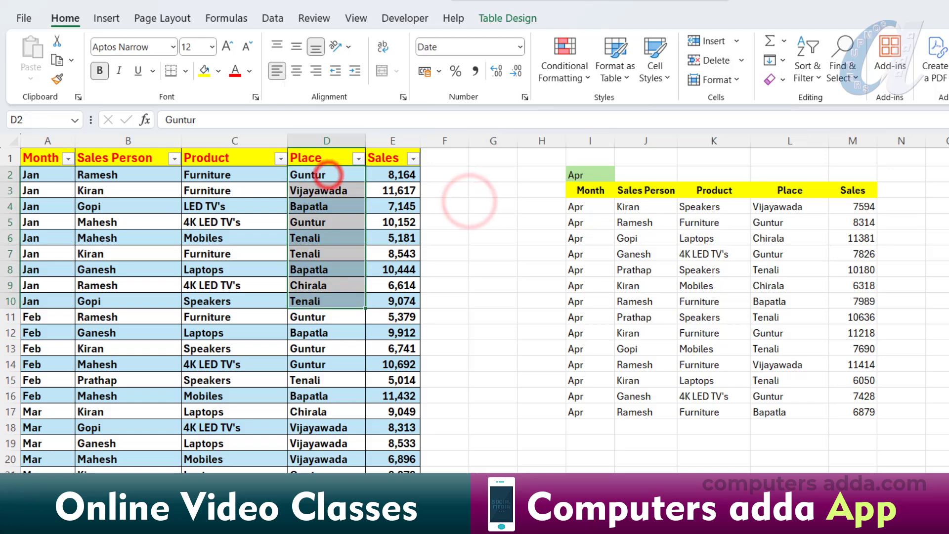
click(843, 186)
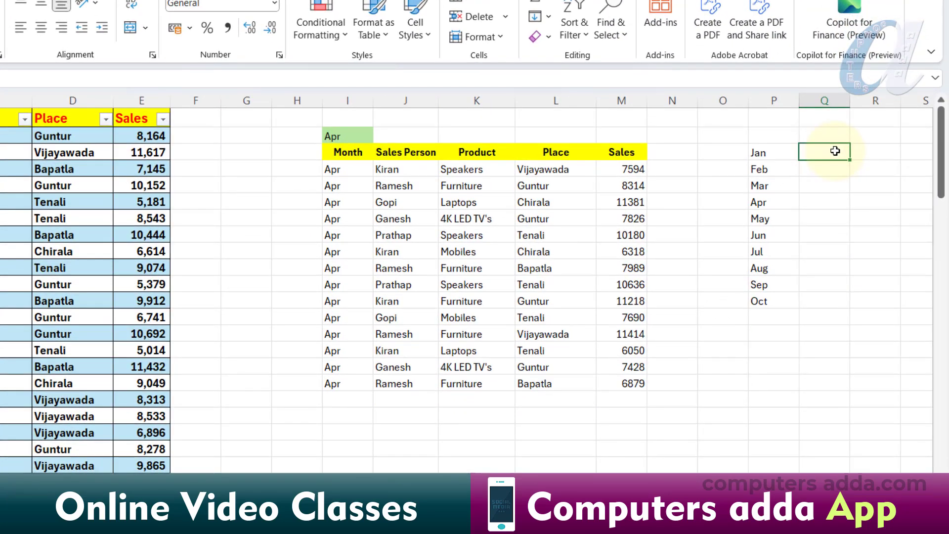
text(=uniQUE()
key(Tab)
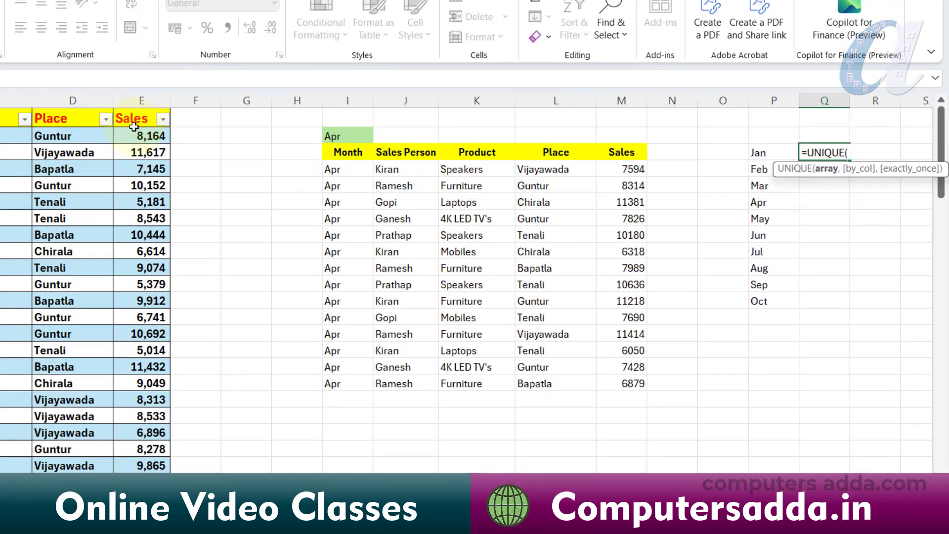
click(71, 136)
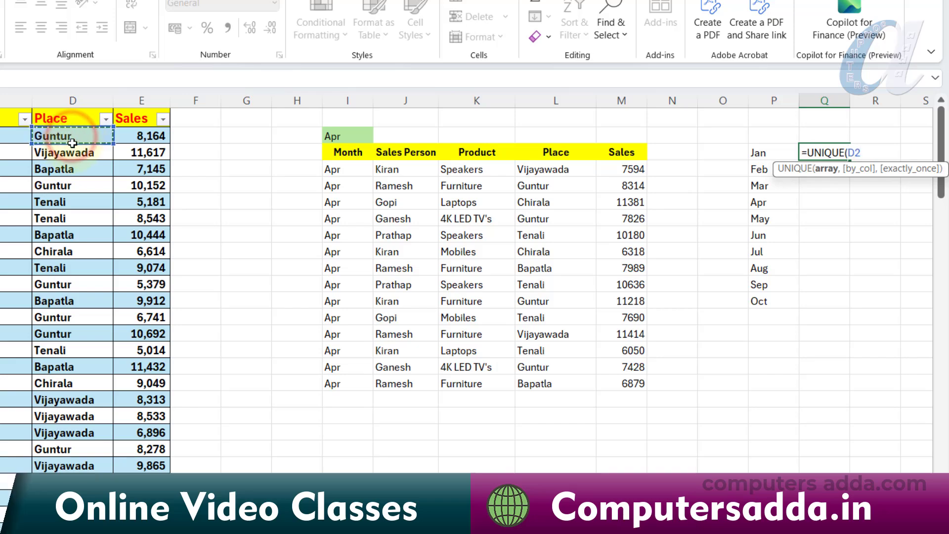
key(ctrl+shift+Down)
scroll(74, 148, up, 20)
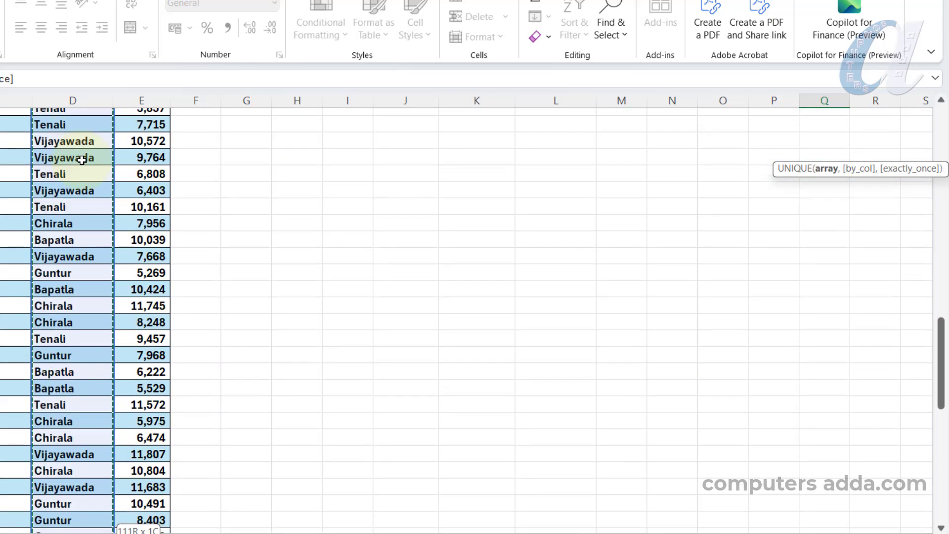
scroll(174, 244, up, 3)
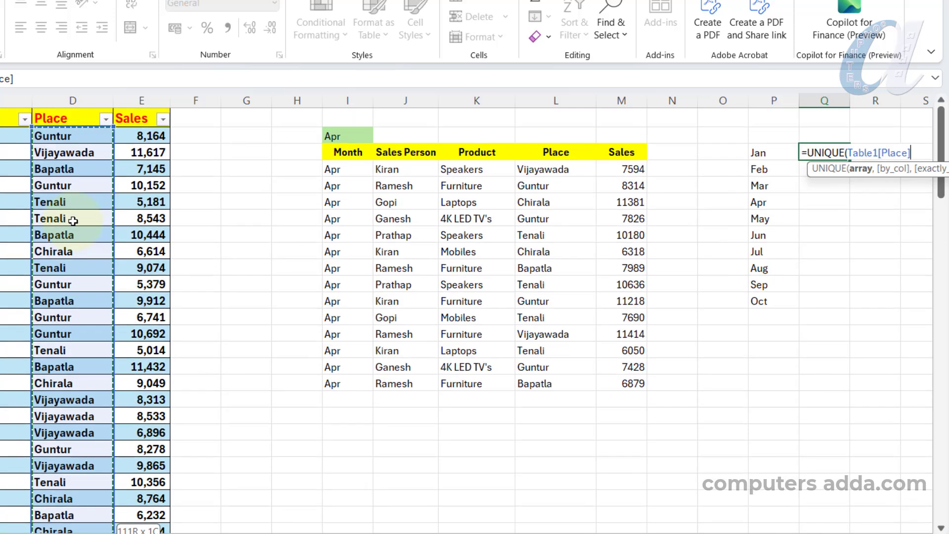
key(Return)
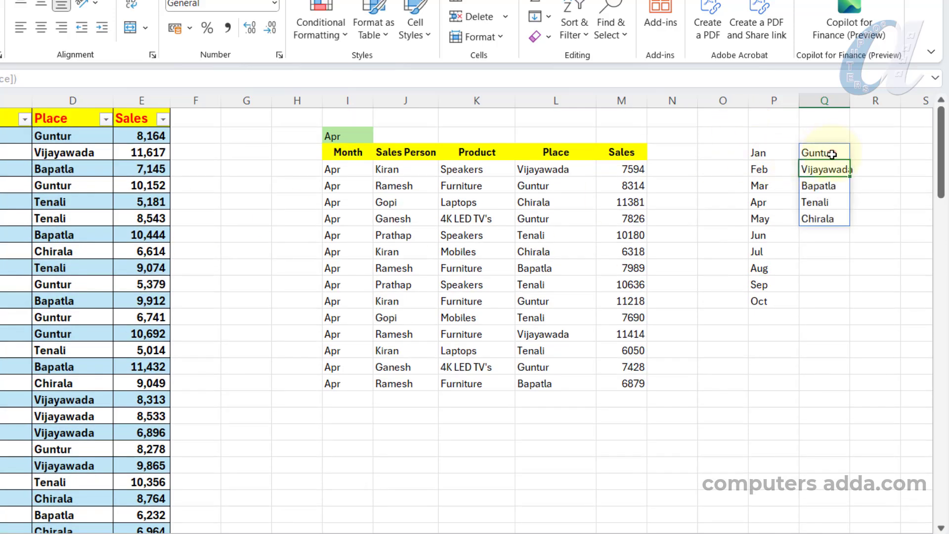
drag(832, 155, 836, 219)
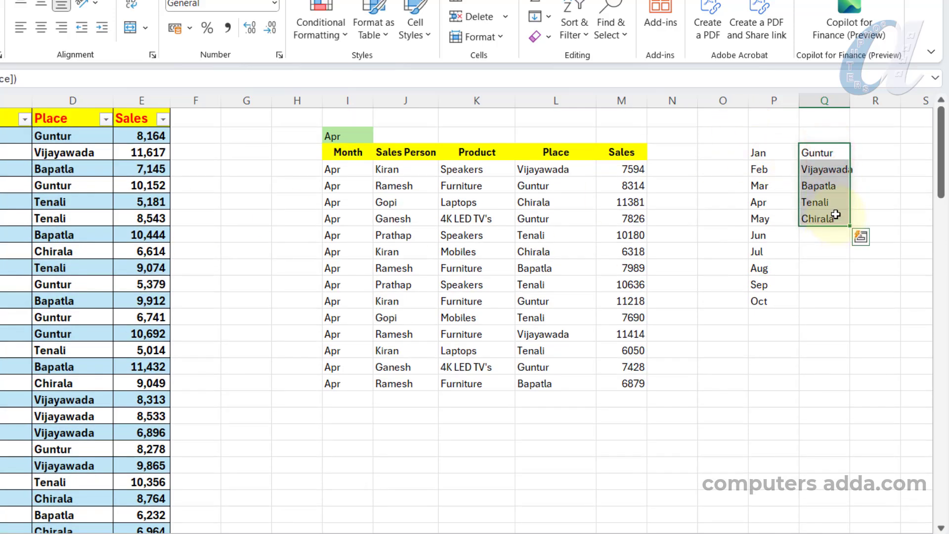
Change the FILTER condition in I3's formula to match Table1[Place] instead of the Month column against I2.
click(337, 155)
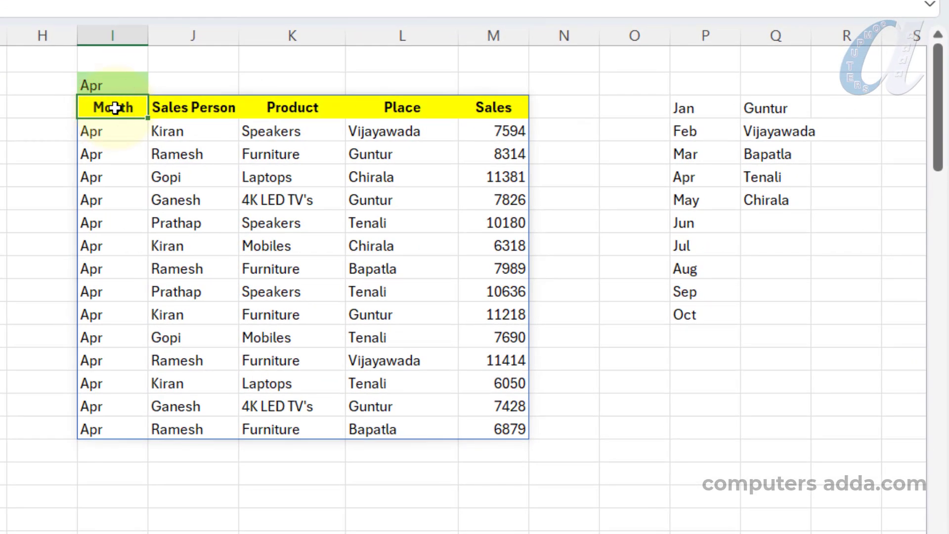
double_click(115, 108)
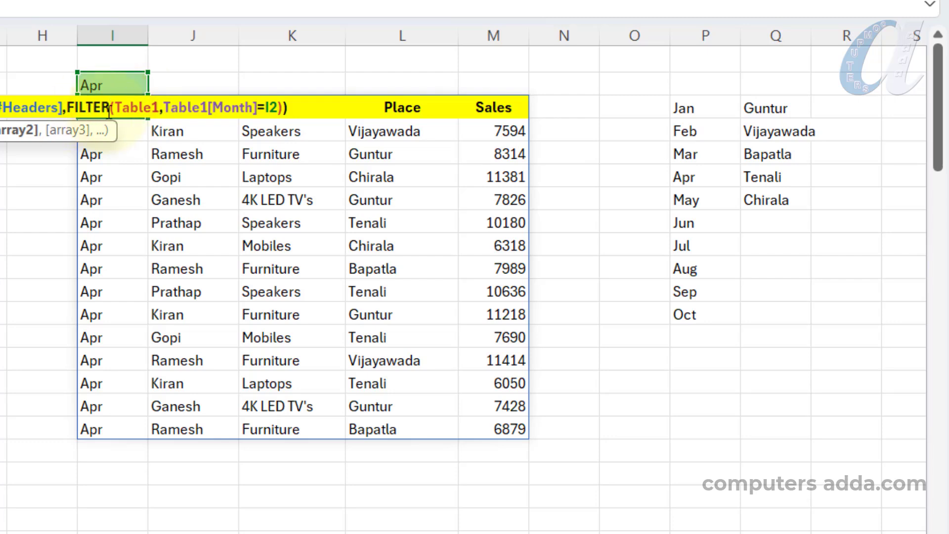
click(254, 110)
key(BackSpace)
key(BackSpace)
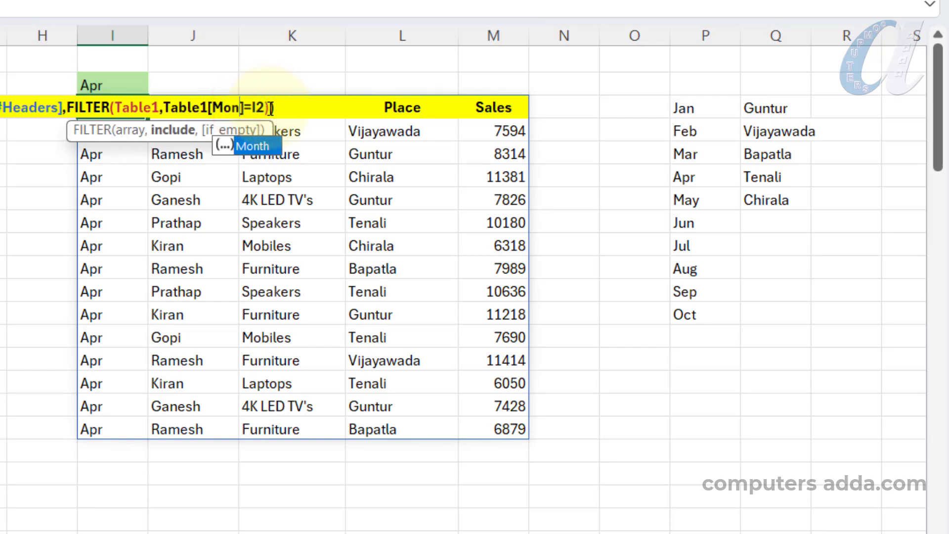
key(BackSpace)
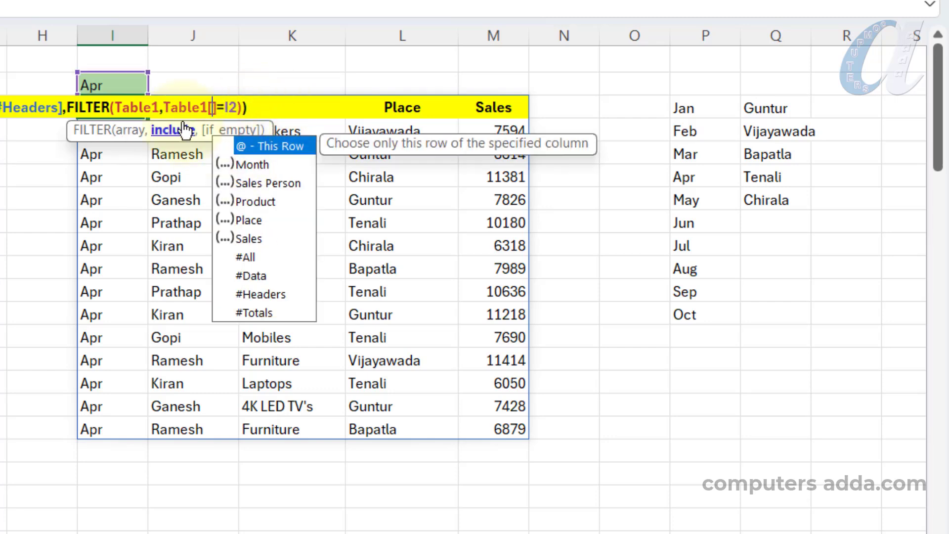
click(250, 221)
double_click(250, 221)
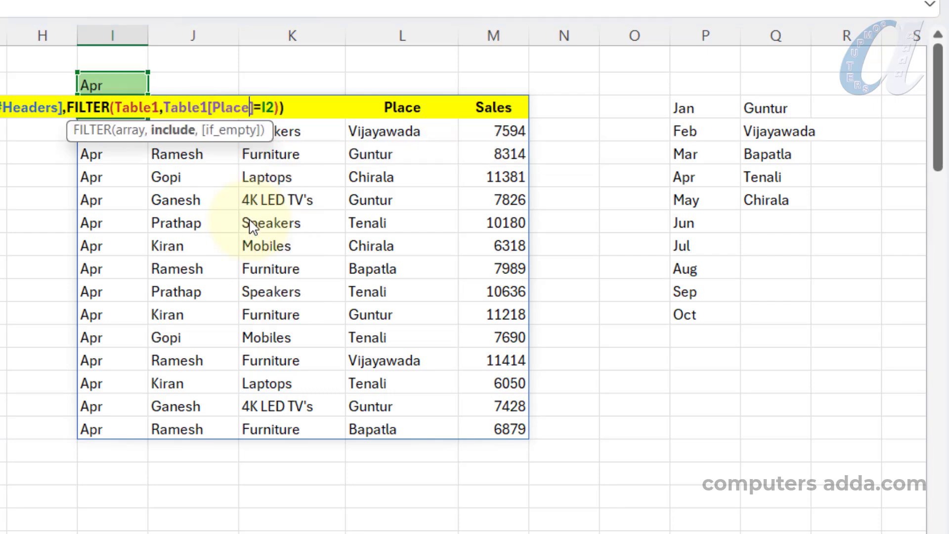
key(Return)
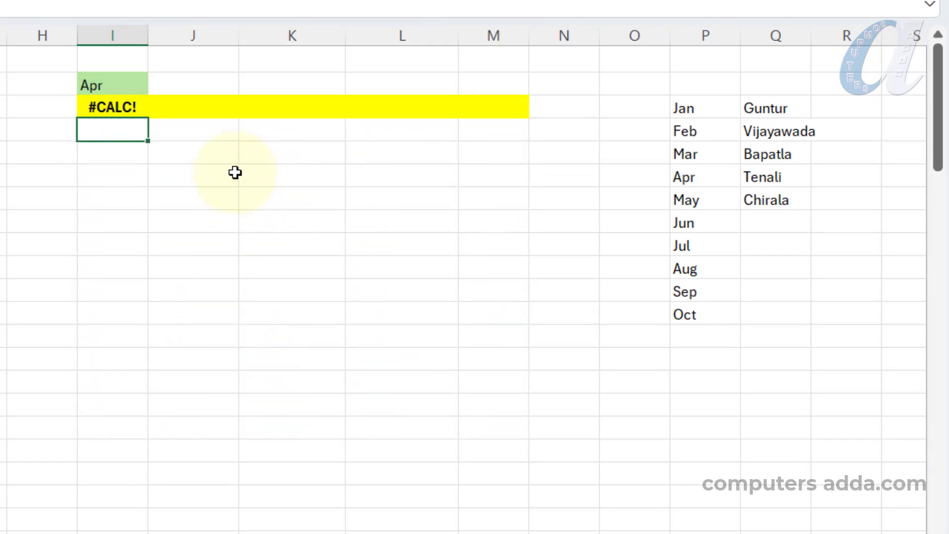
Change the source of I2's drop-down validation list to the places in $Q$3:$Q$7.
click(106, 86)
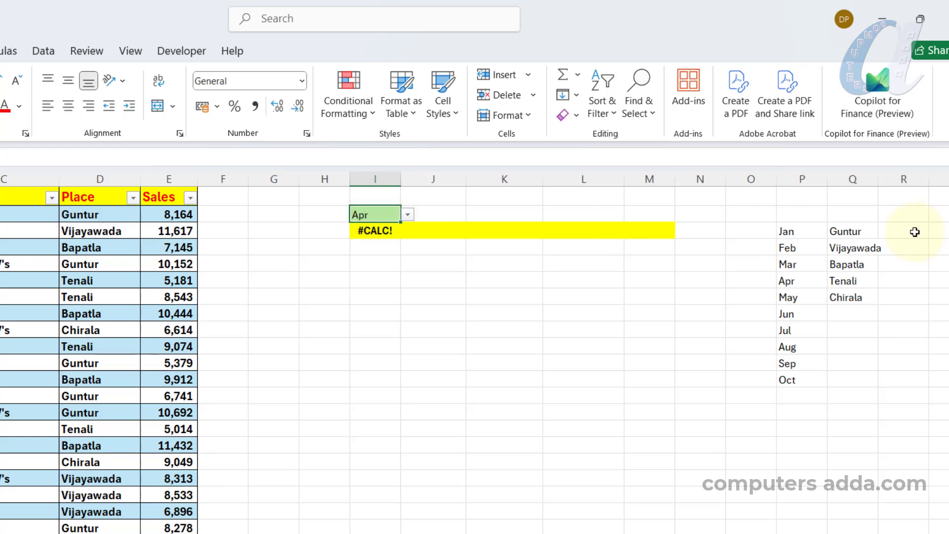
click(42, 51)
click(479, 117)
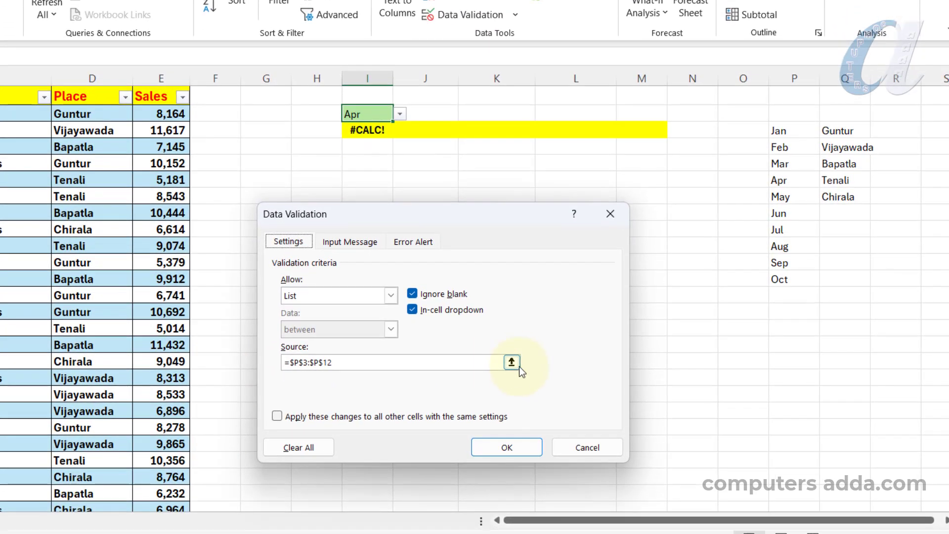
click(516, 412)
click(323, 235)
drag(324, 234, 223, 229)
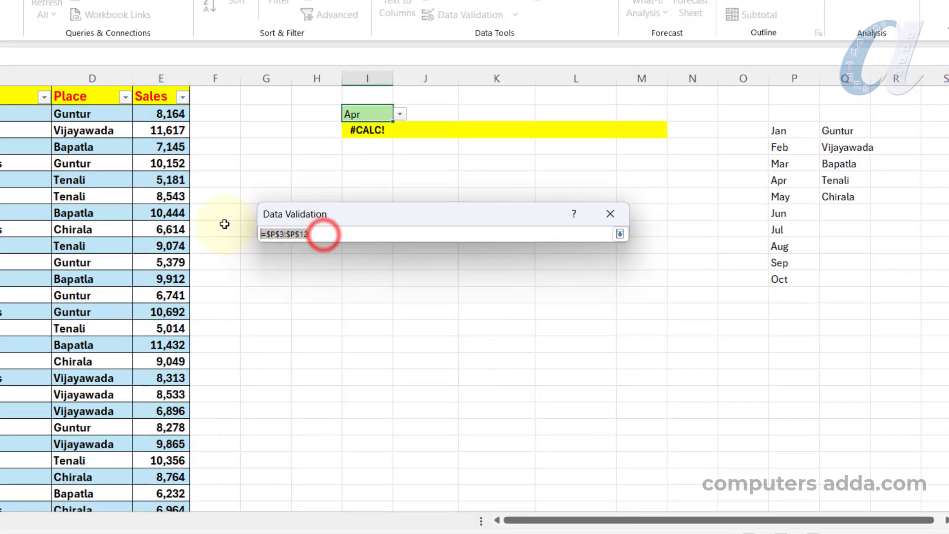
key(BackSpace)
drag(845, 134, 848, 197)
key(Return)
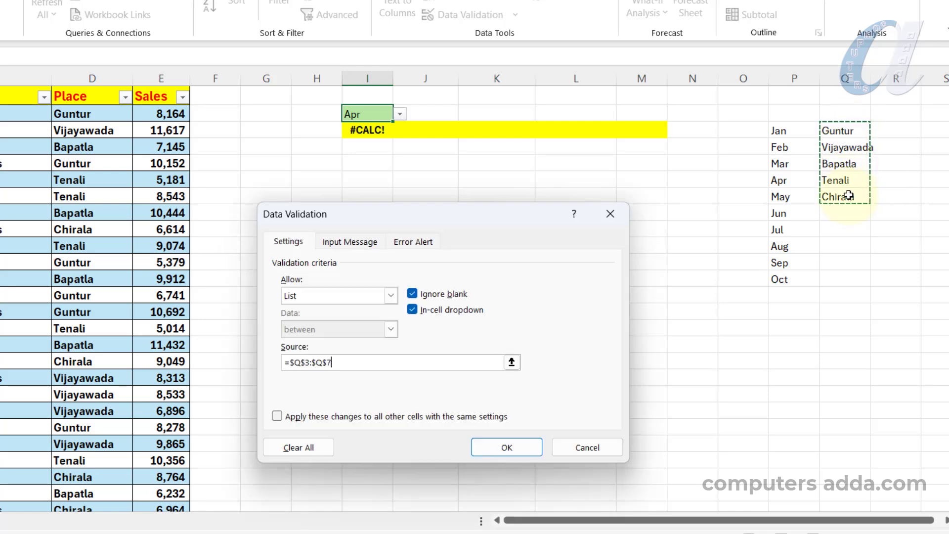
click(513, 443)
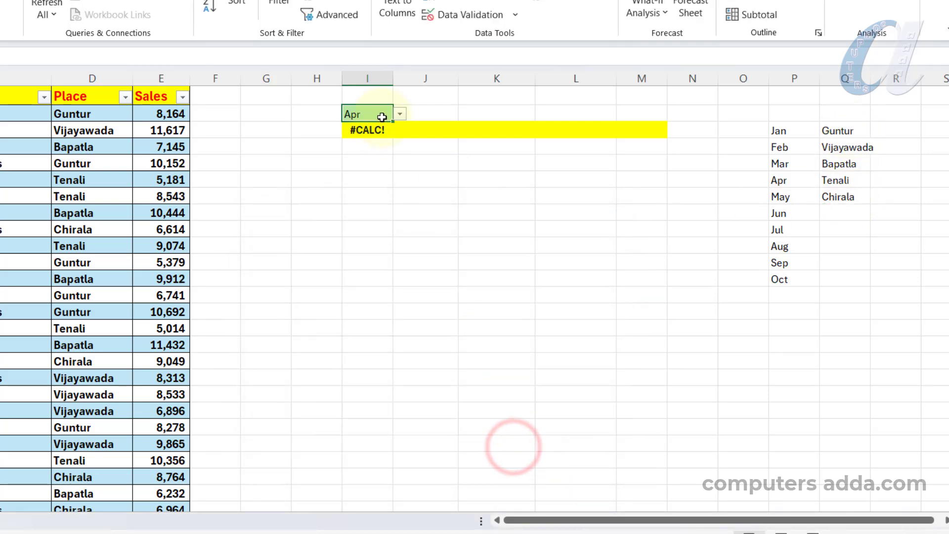
Try the place drop-down in I2 by choosing Guntur, Chirala and finally Bapatla, and review the extract formula in I3.
click(400, 114)
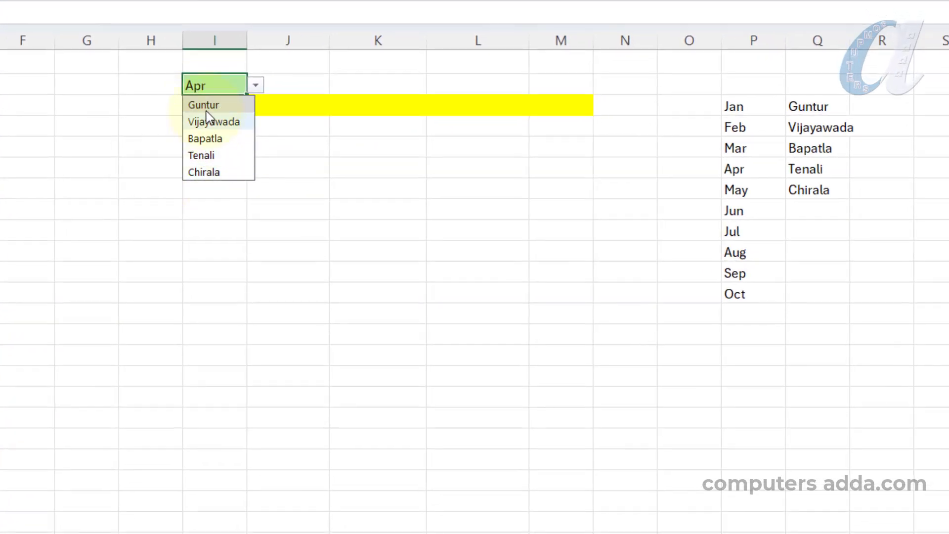
click(212, 106)
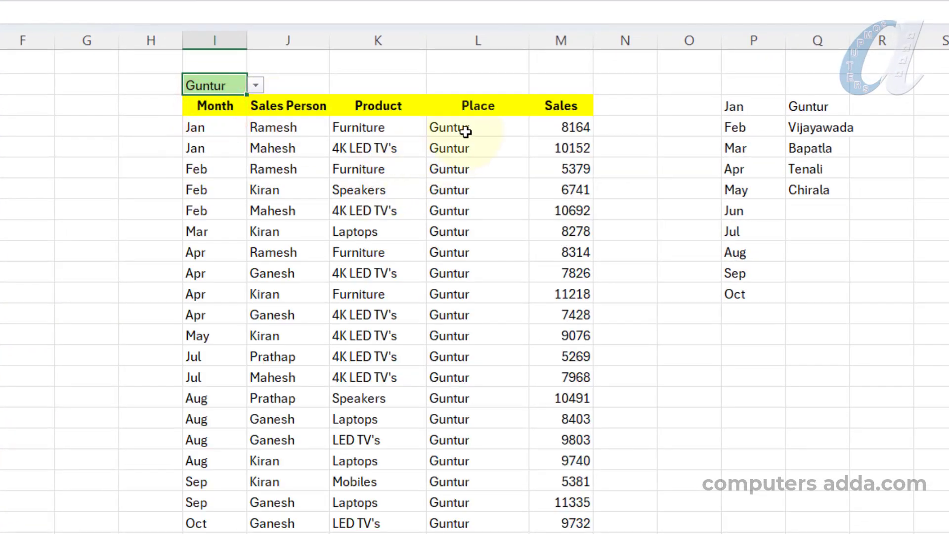
click(255, 86)
click(220, 174)
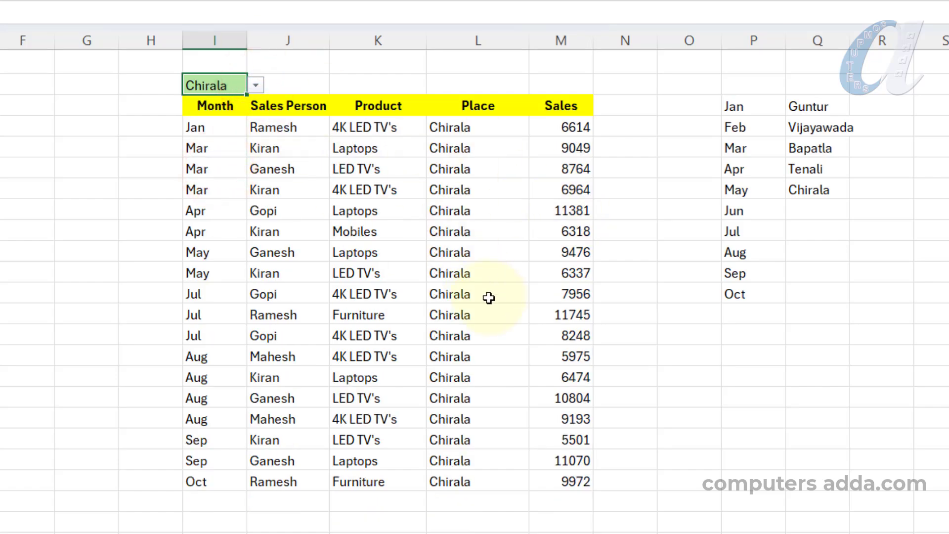
click(255, 85)
click(217, 140)
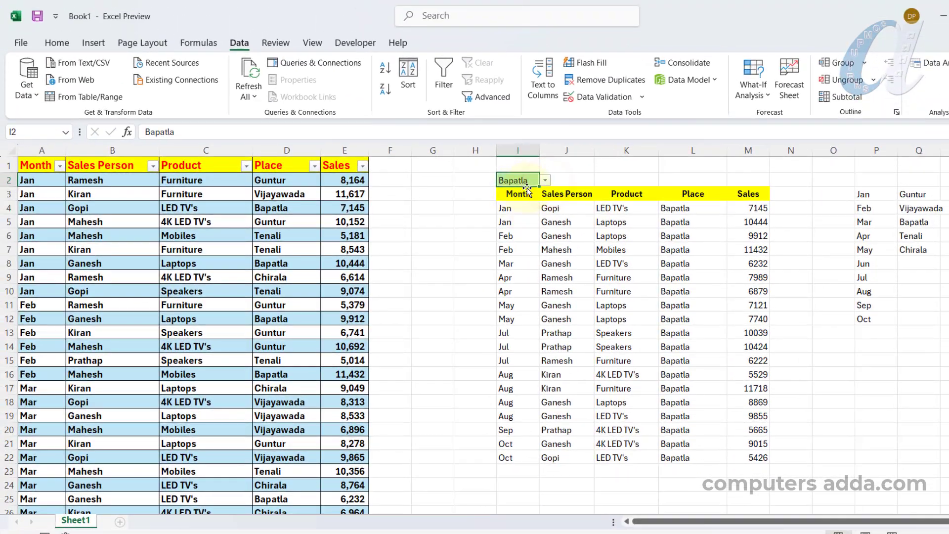
double_click(520, 194)
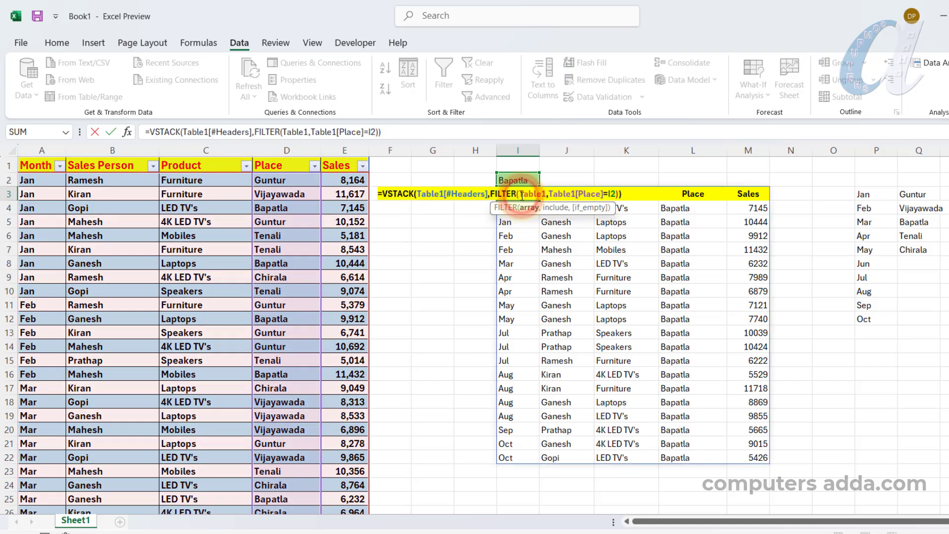
key(Return)
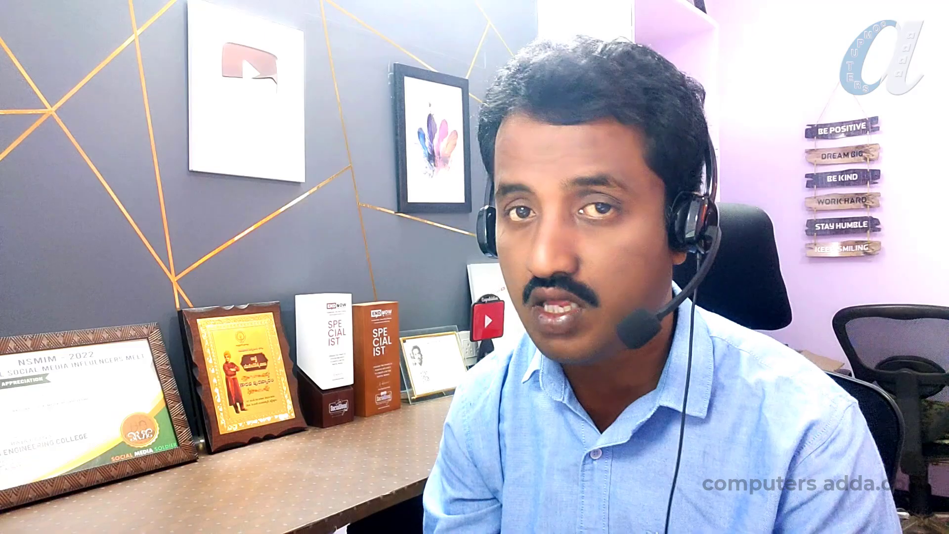
Hide helper columns P and Q that hold the unique month and place lists.
click(904, 332)
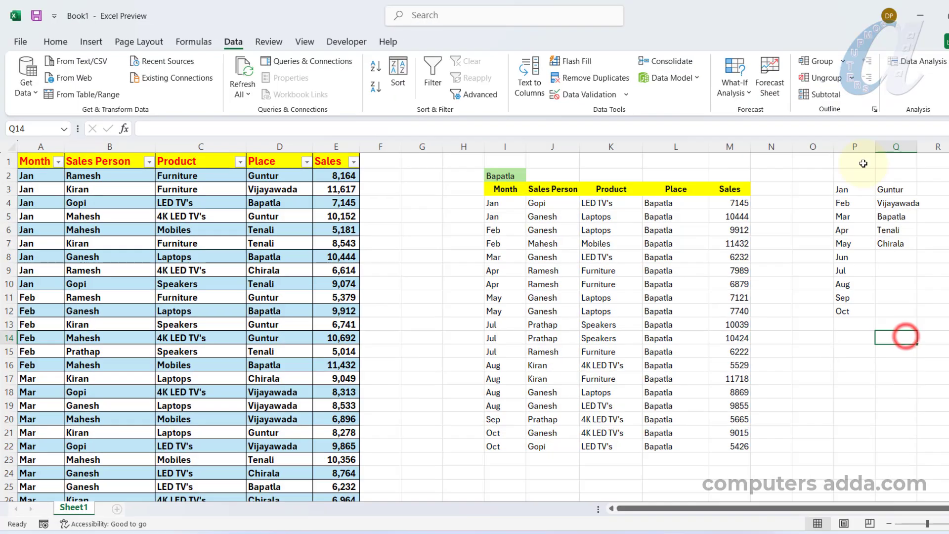
drag(847, 144, 901, 143)
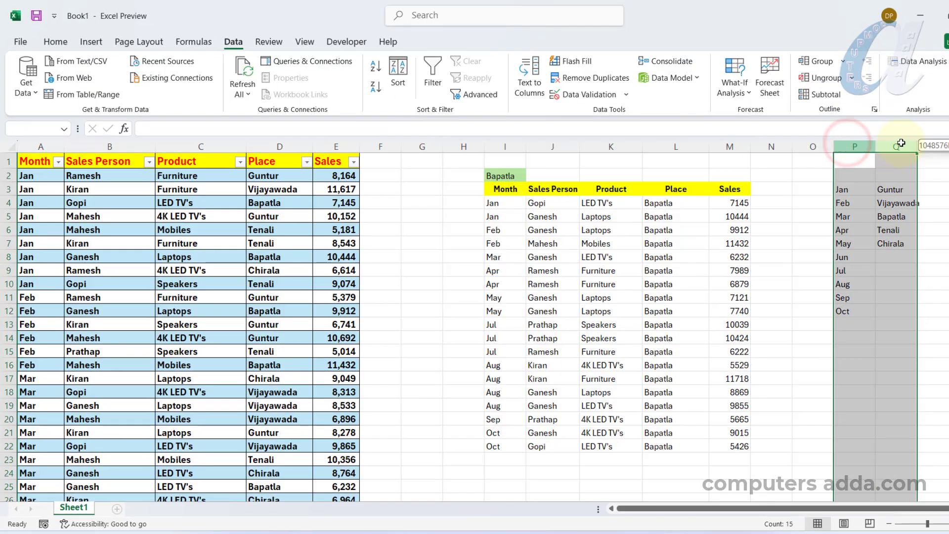
right_click(901, 144)
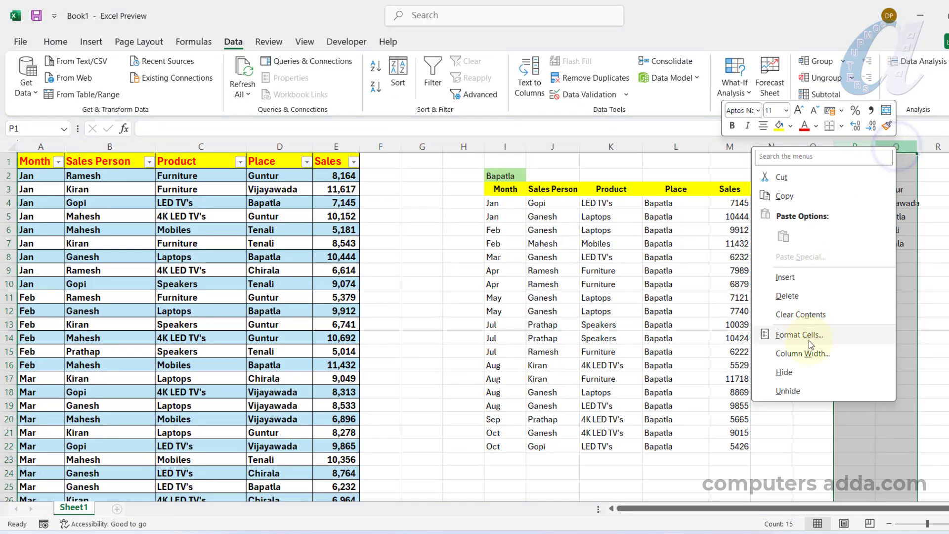
click(786, 372)
click(898, 256)
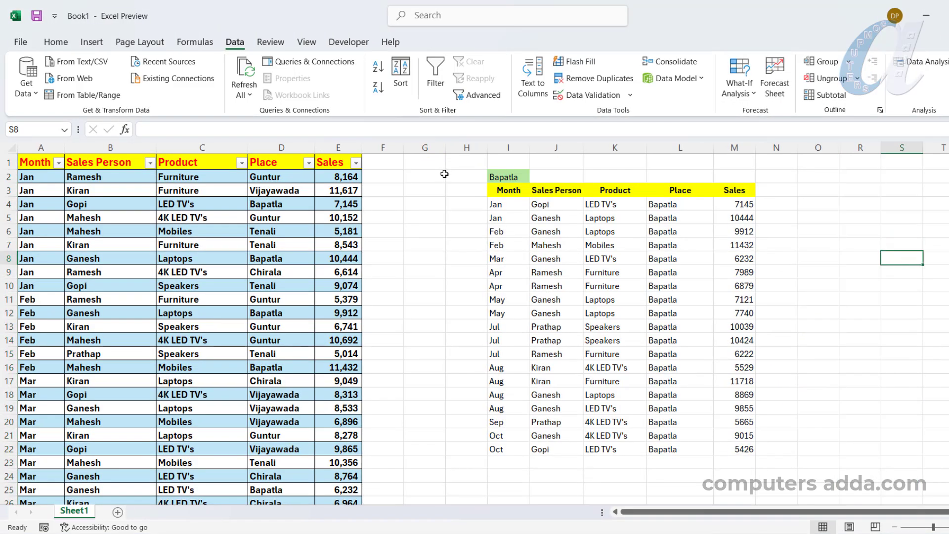
click(506, 174)
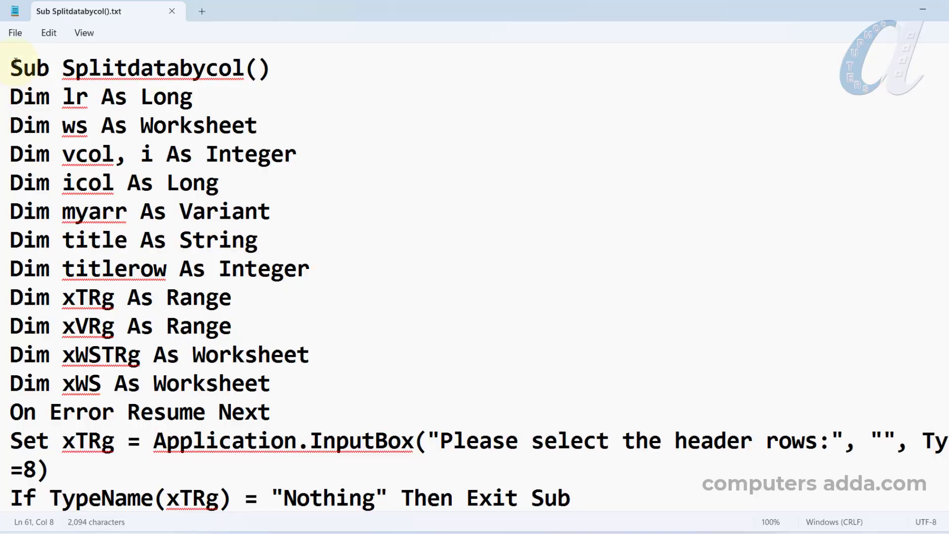
Copy the entire Splitdatabycol macro code from the Notepad text file and return to the Excel workbook.
drag(13, 60, 203, 485)
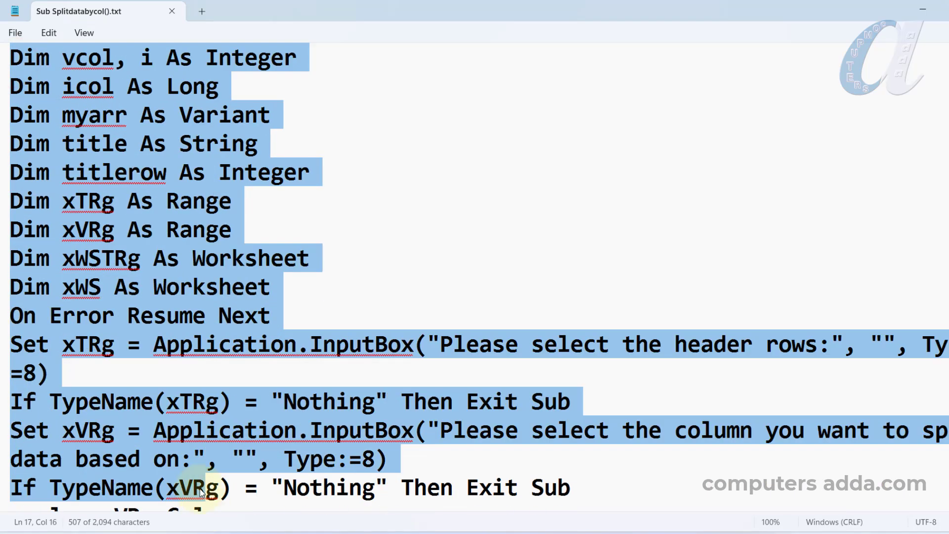
click(138, 372)
key(ctrl+a)
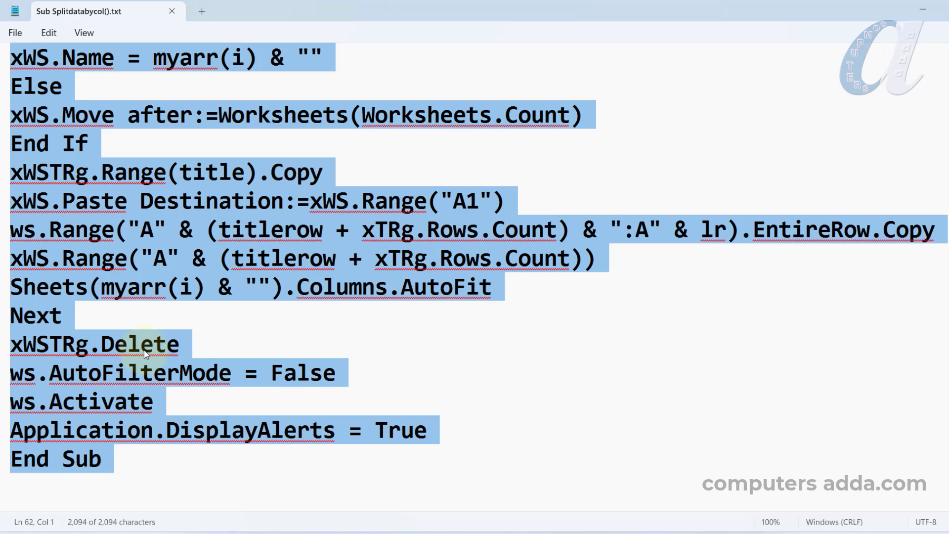
click(923, 9)
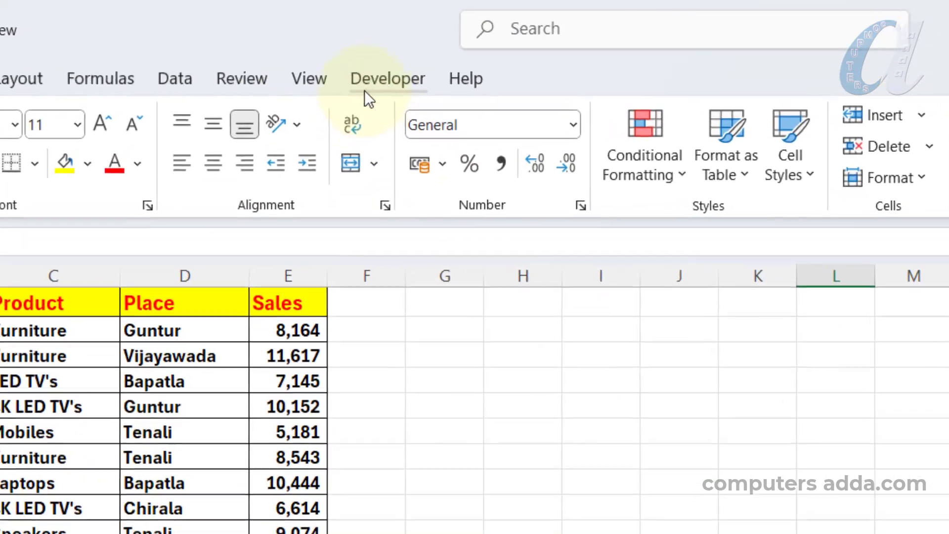
Switch the Developer entry off and back on in the ribbon customization's Main Tabs list and accept the options.
click(351, 39)
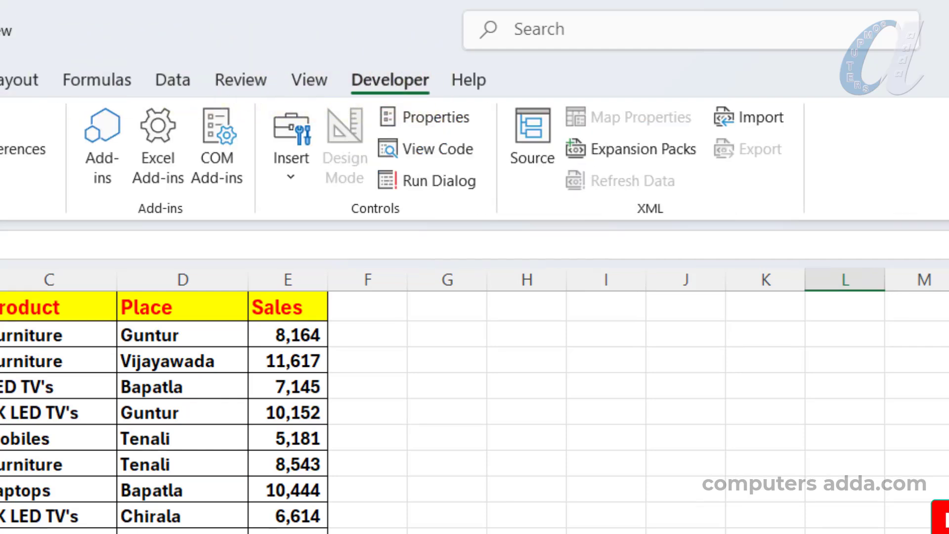
click(102, 73)
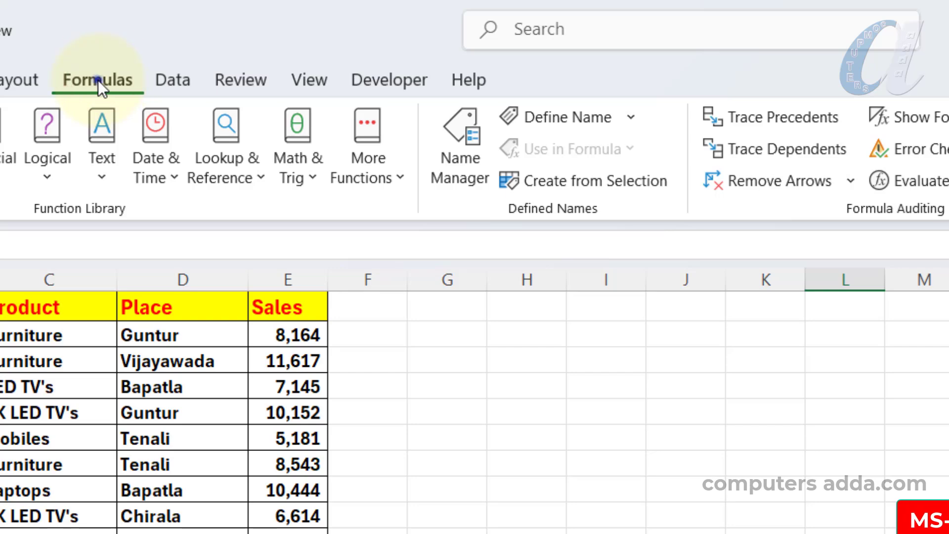
right_click(98, 81)
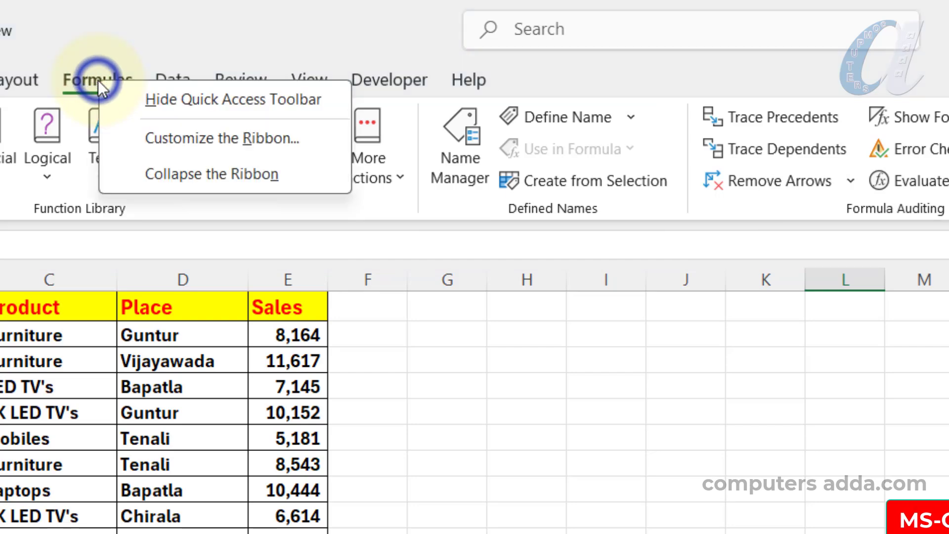
click(191, 136)
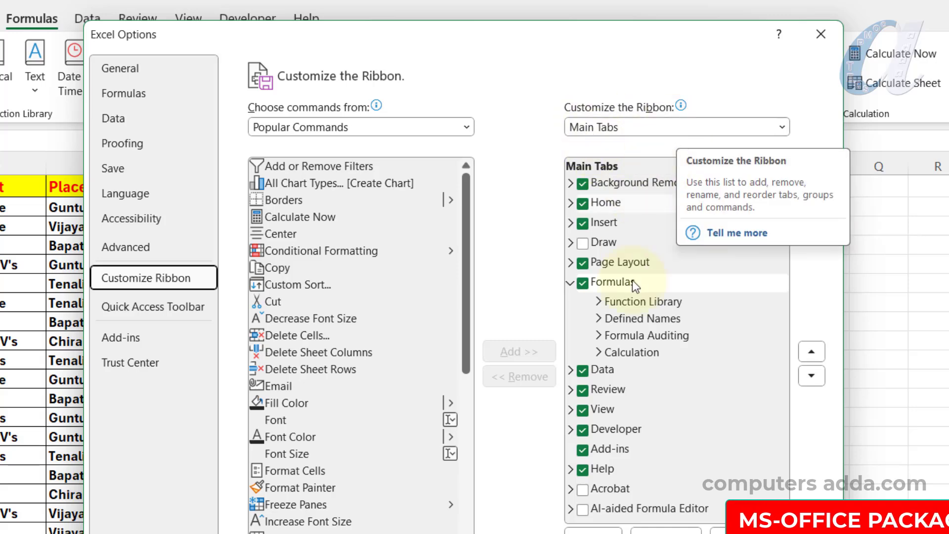
click(583, 430)
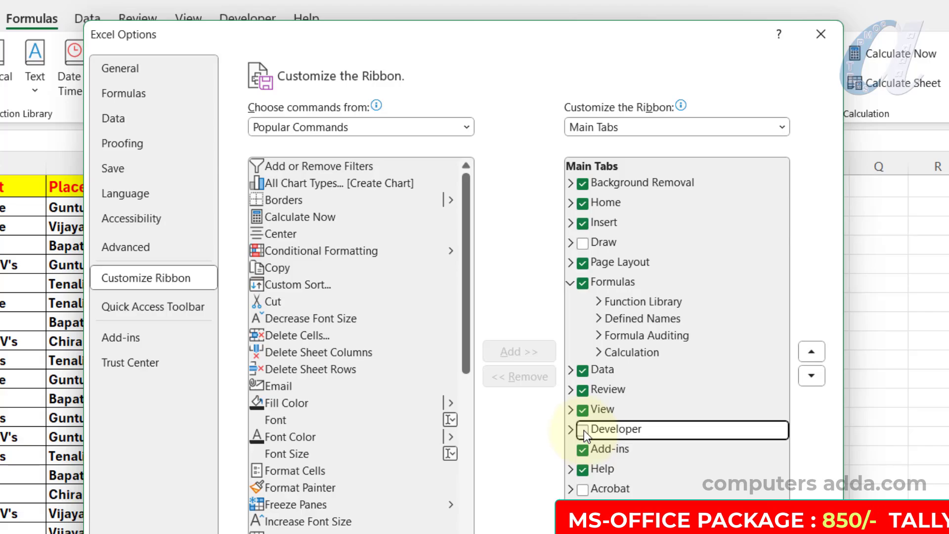
click(584, 430)
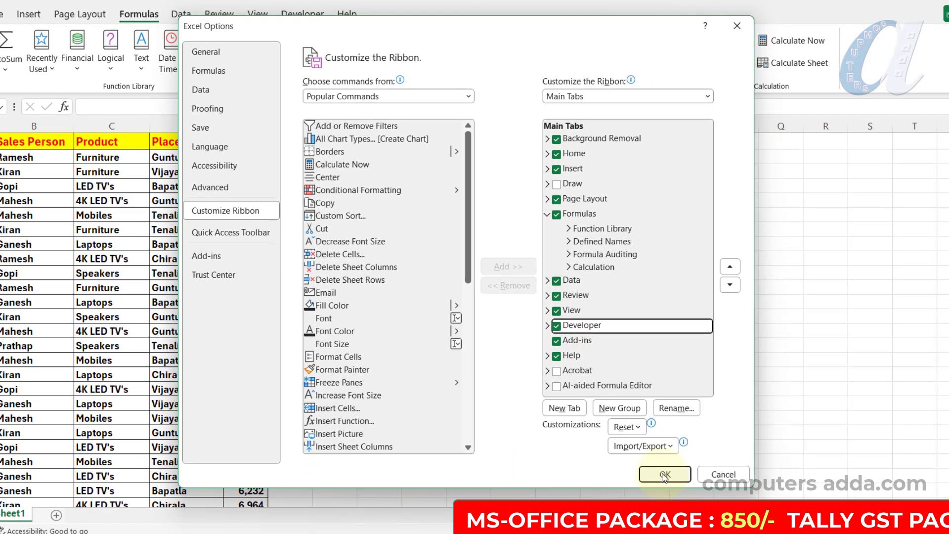
click(665, 476)
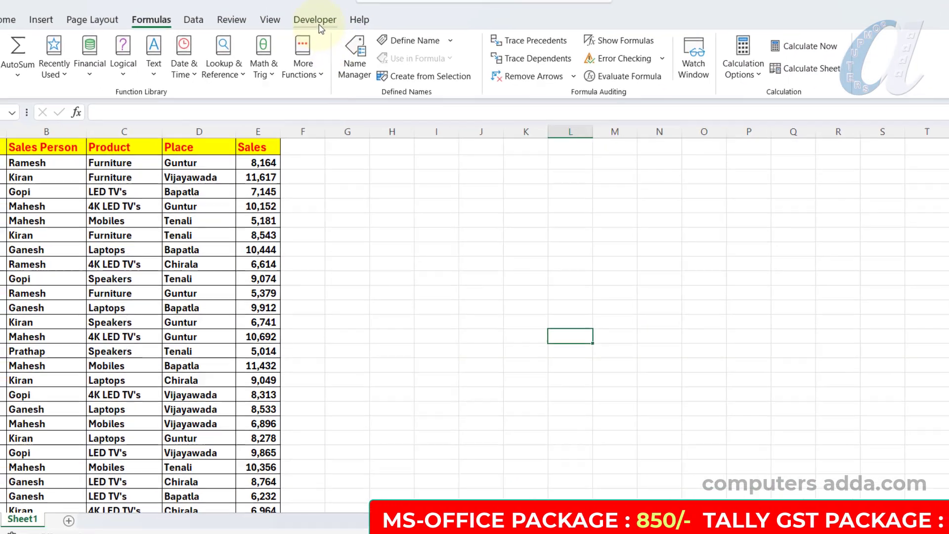
Paste the copied Splitdatabycol macro into Sheet1's code module in the Visual Basic editor, and close the editor.
click(319, 22)
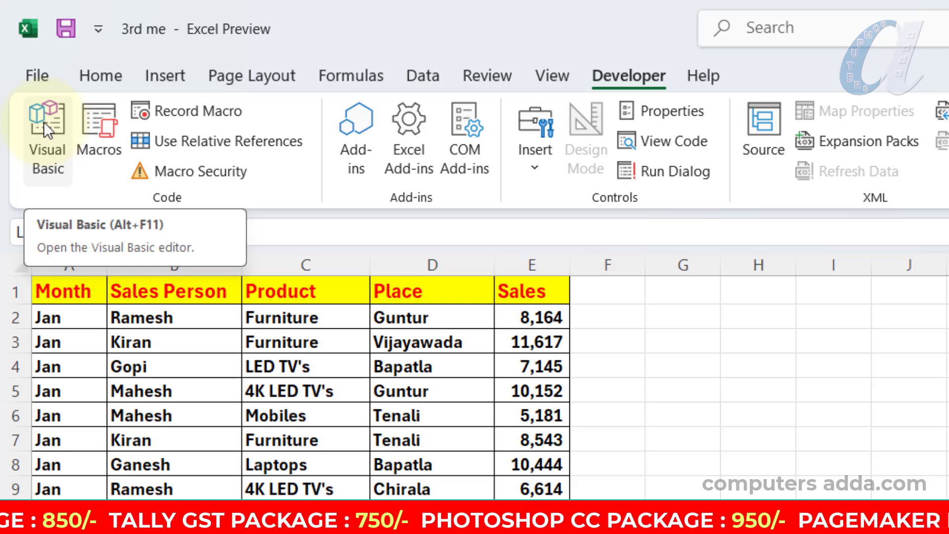
click(44, 122)
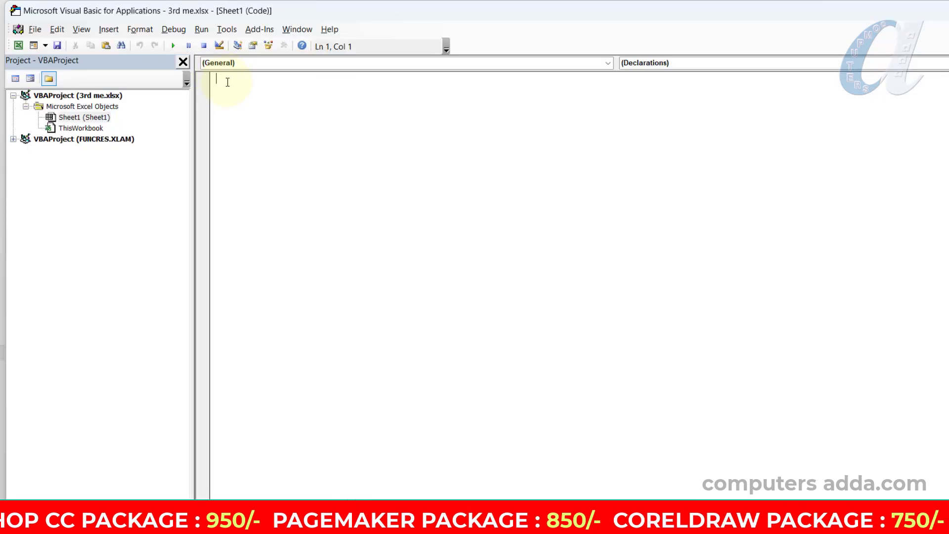
key(ctrl+v)
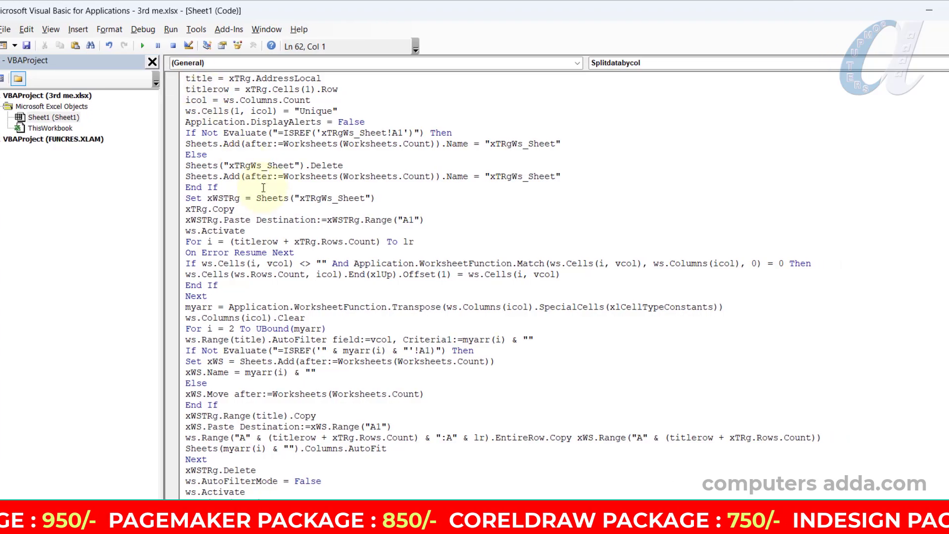
scroll(543, 276, up, 8)
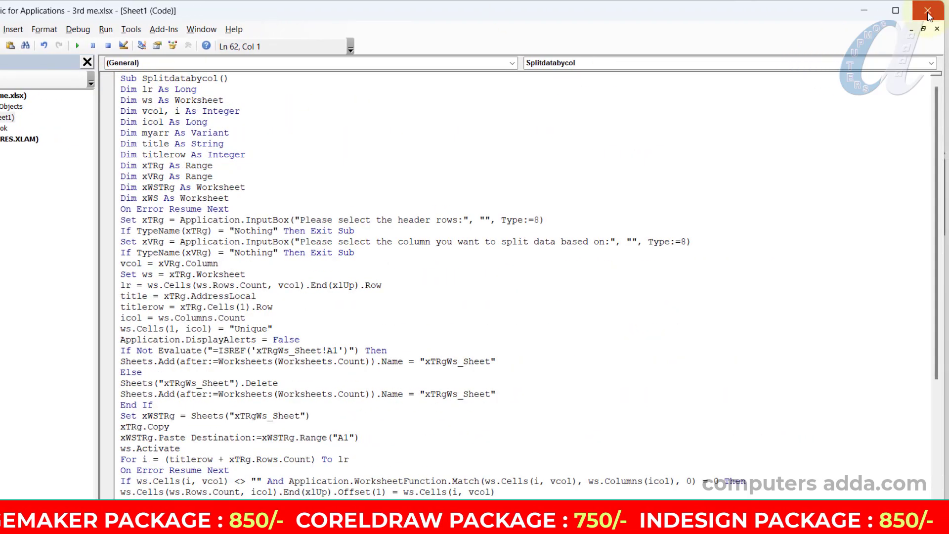
click(928, 11)
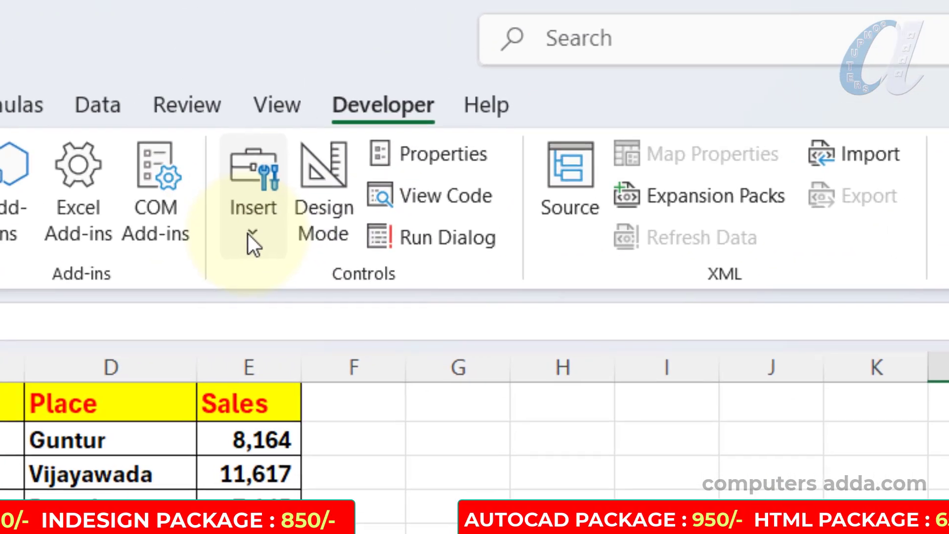
Draw a form-control button over about H3:M7 beside the sales data and assign it the Sheet1.Splitdatabycol macro.
click(245, 237)
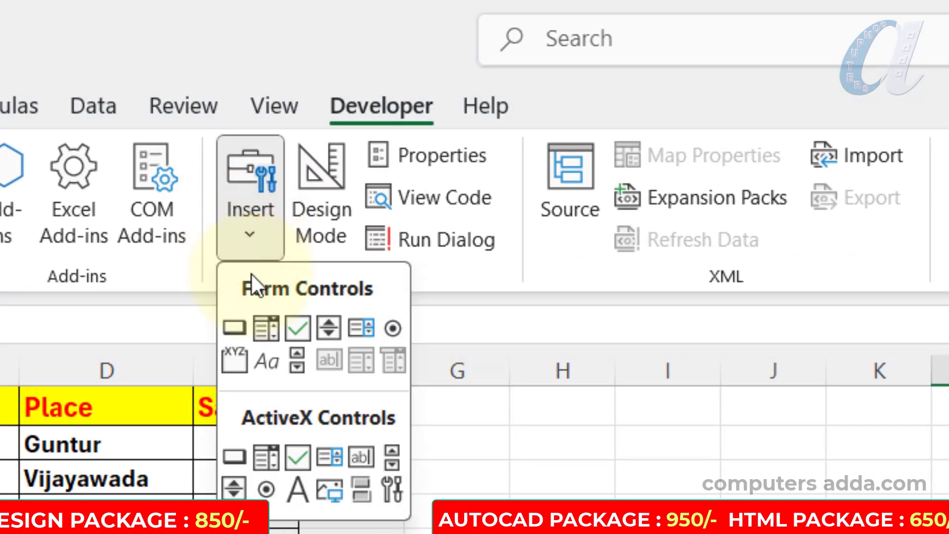
click(234, 331)
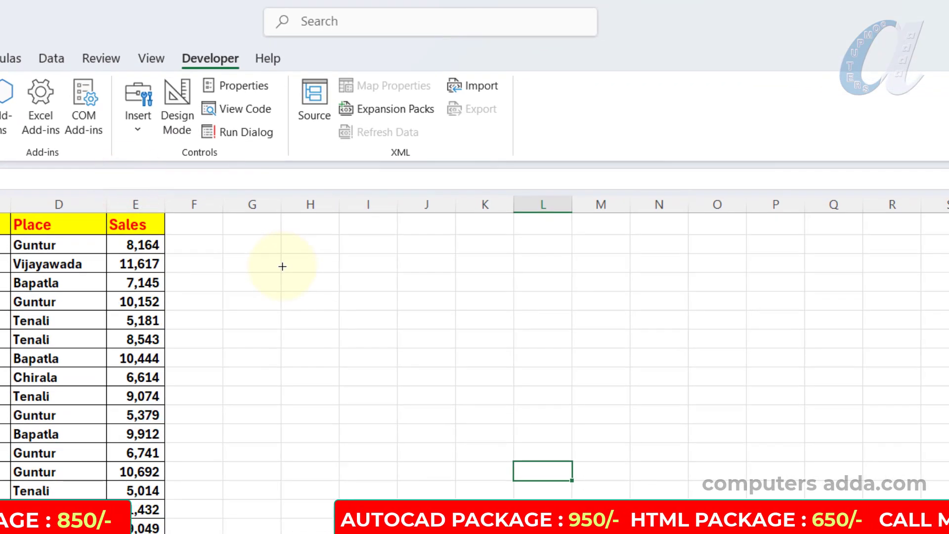
drag(283, 266, 595, 346)
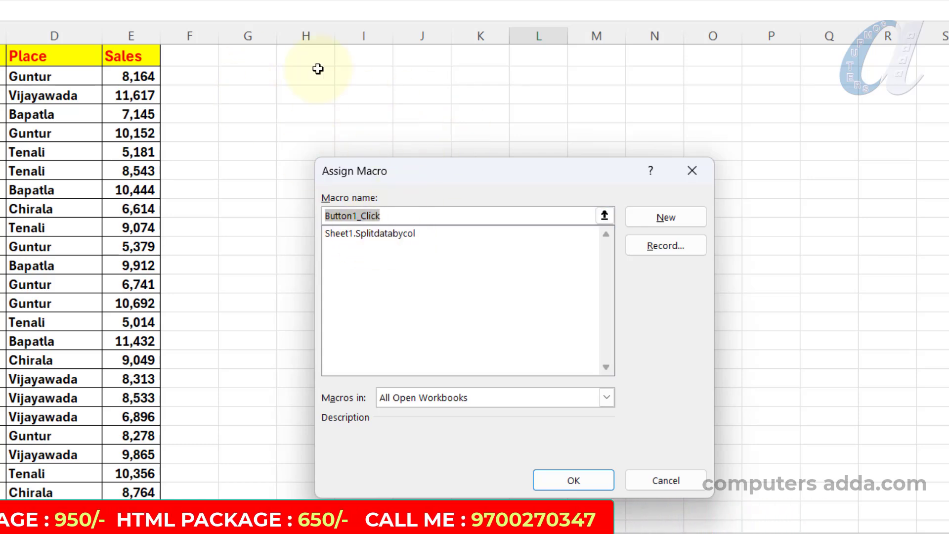
click(369, 236)
click(574, 480)
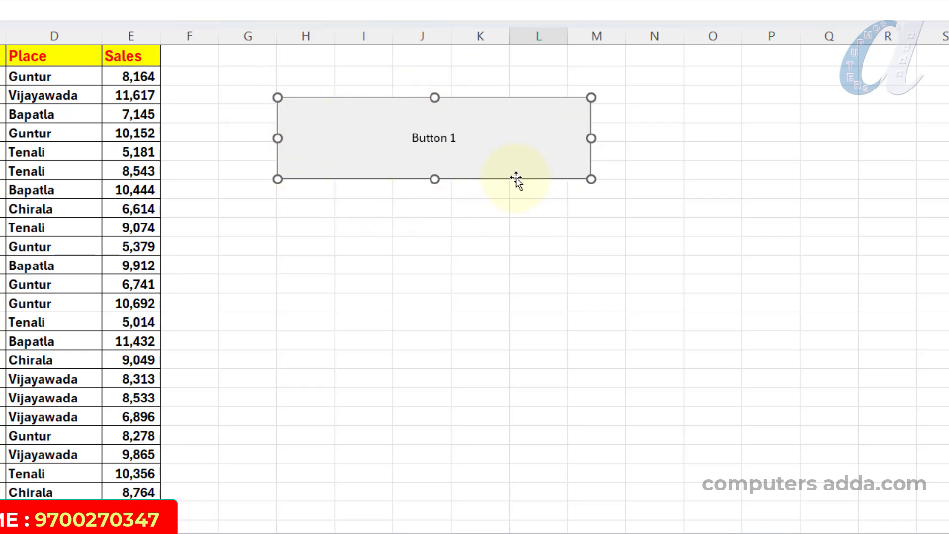
Replace the macro button's caption with SPLIT DATA.
click(413, 139)
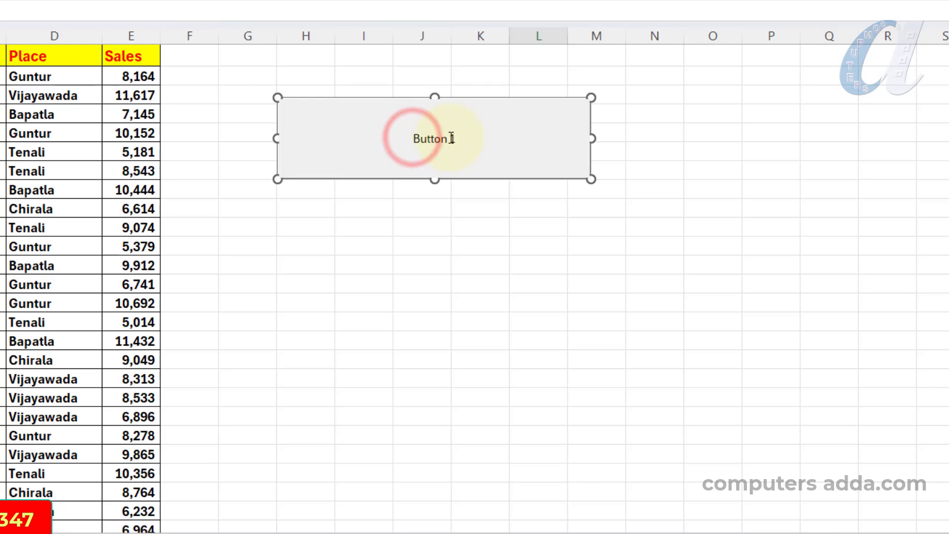
drag(428, 139, 412, 139)
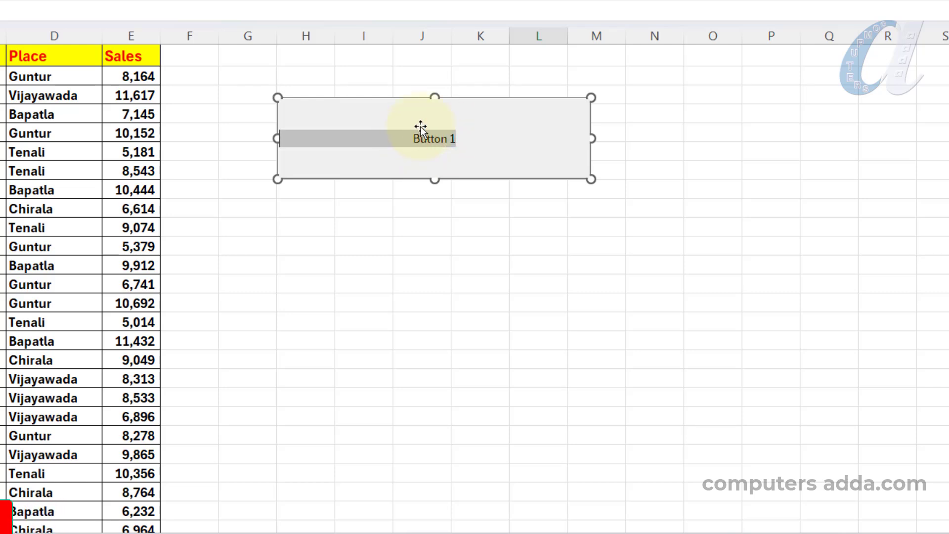
text(SPLIT DATA)
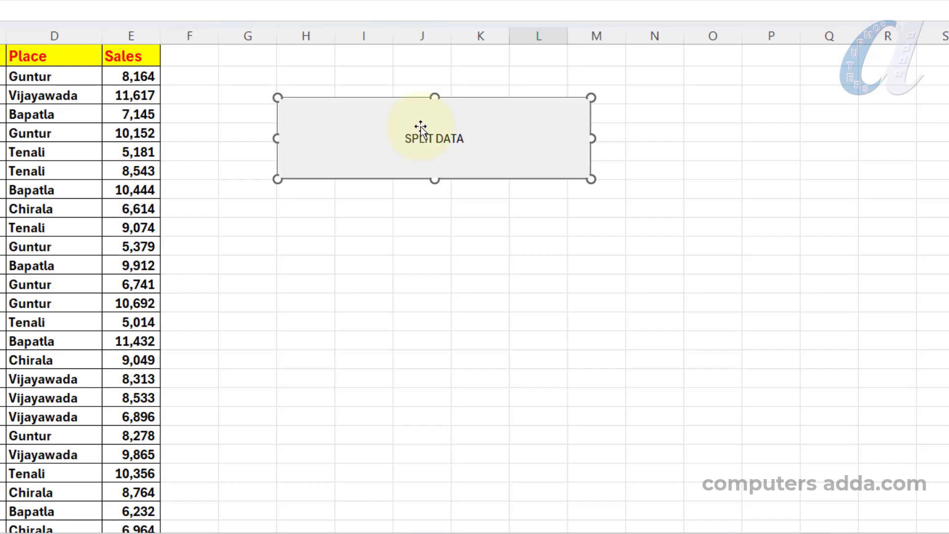
Enlarge the button's SPLIT DATA caption to 22 pt and make it bold.
triple_click(427, 139)
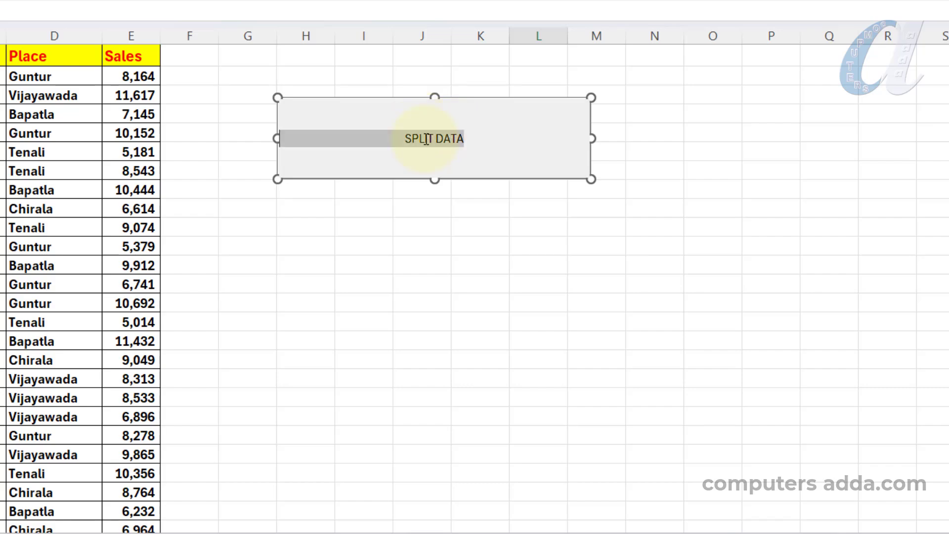
click(77, 56)
click(275, 87)
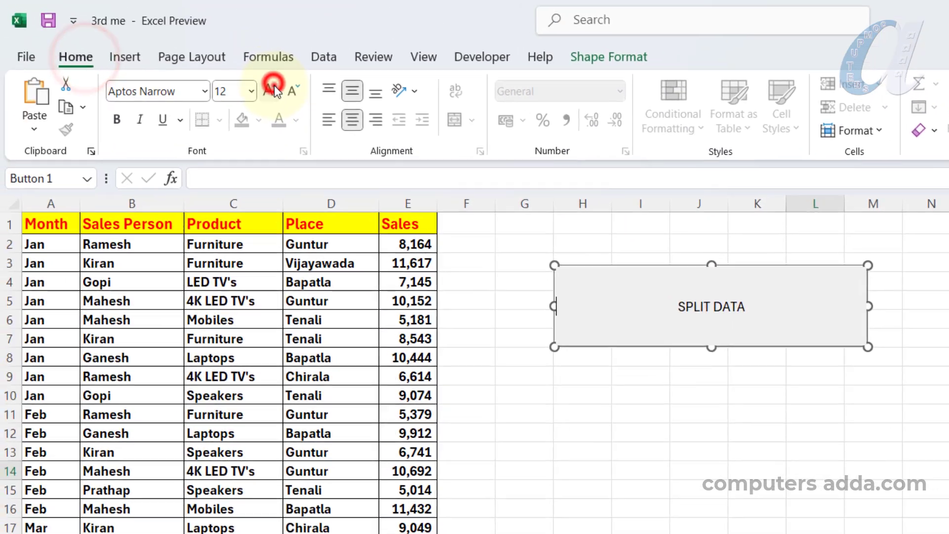
click(276, 88)
click(276, 88)
click(277, 88)
click(277, 87)
click(277, 88)
key(ctrl+b)
Set the button caption's font color to red through Format Control and deselect the button.
right_click(674, 309)
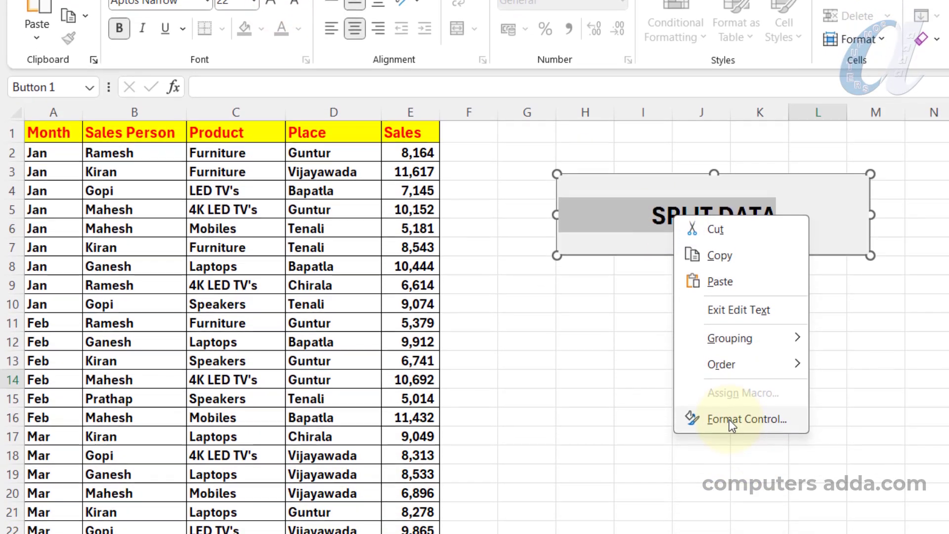
click(729, 419)
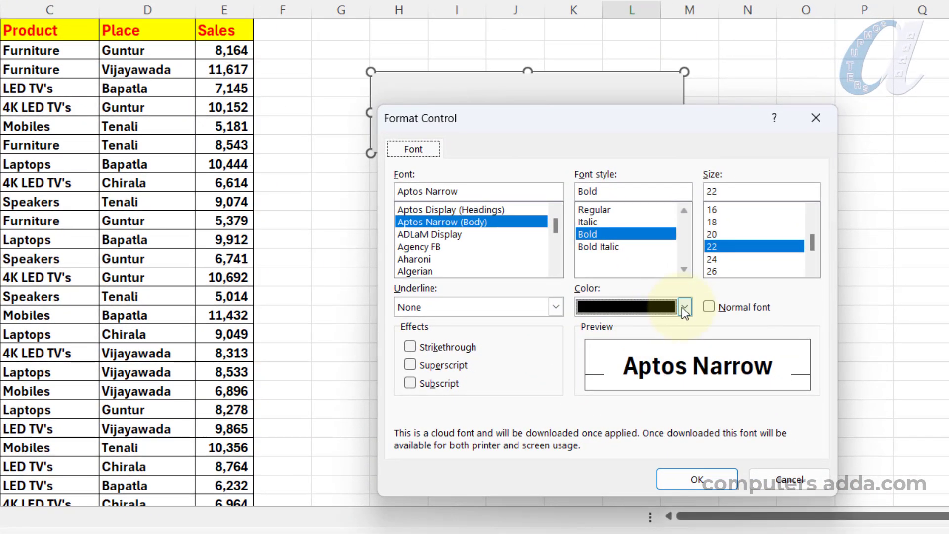
click(735, 334)
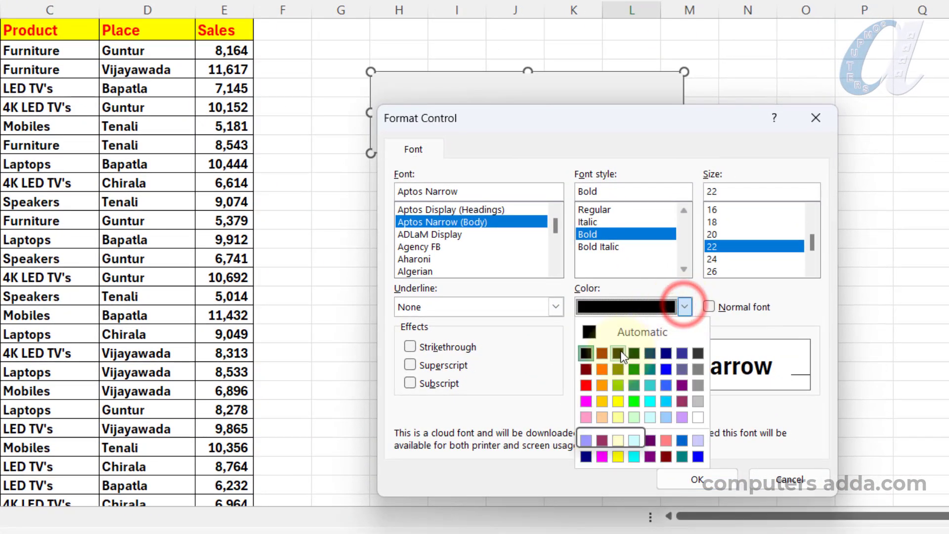
click(585, 382)
click(697, 479)
click(515, 200)
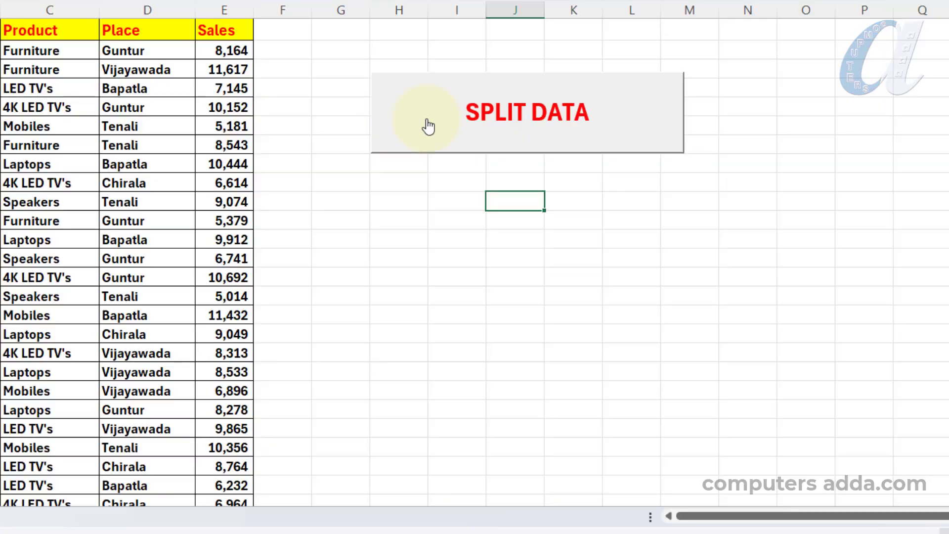
Run the split macro from the SPLIT DATA button with row 1 as the header and Product column C as the split column.
click(508, 115)
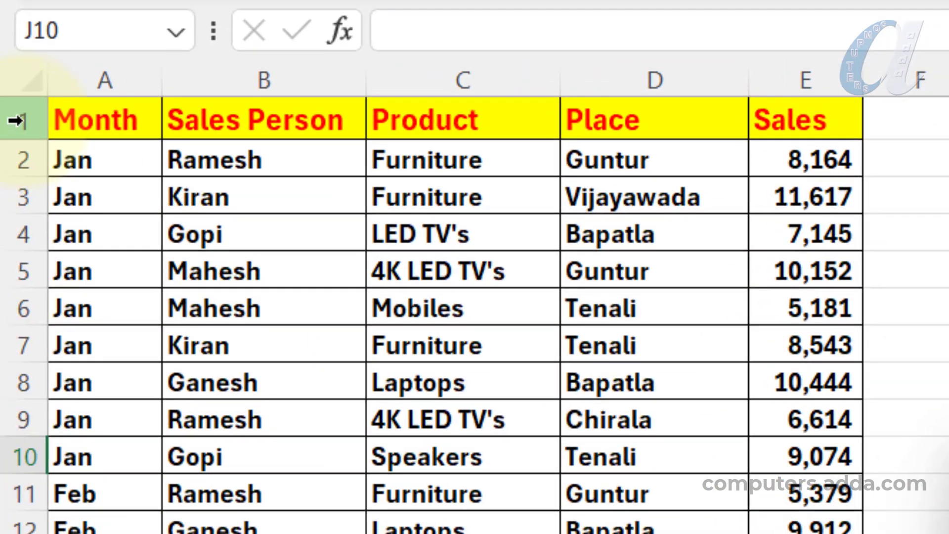
click(14, 120)
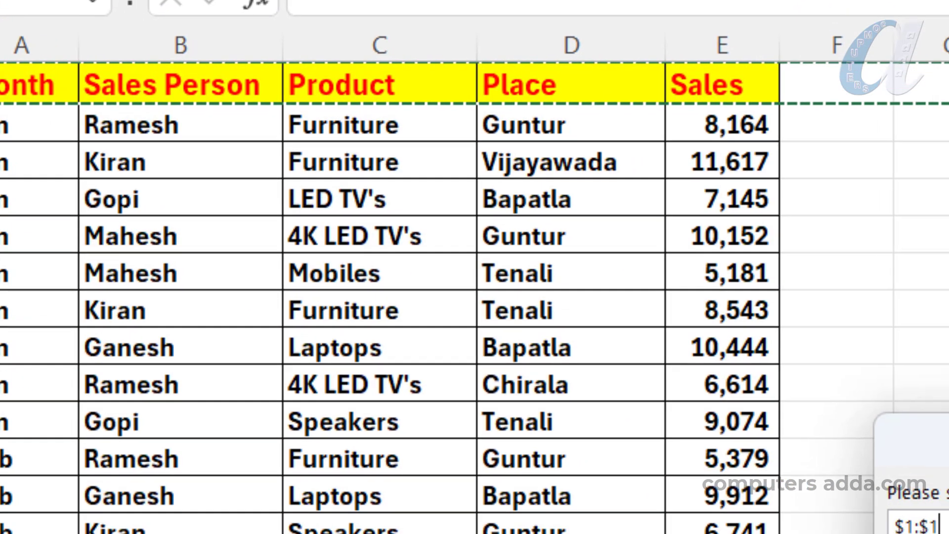
click(593, 349)
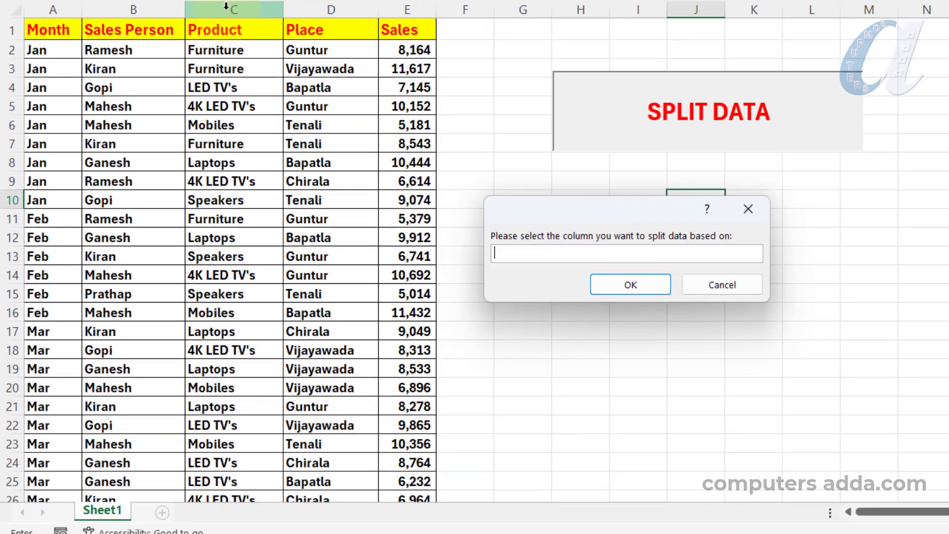
click(226, 6)
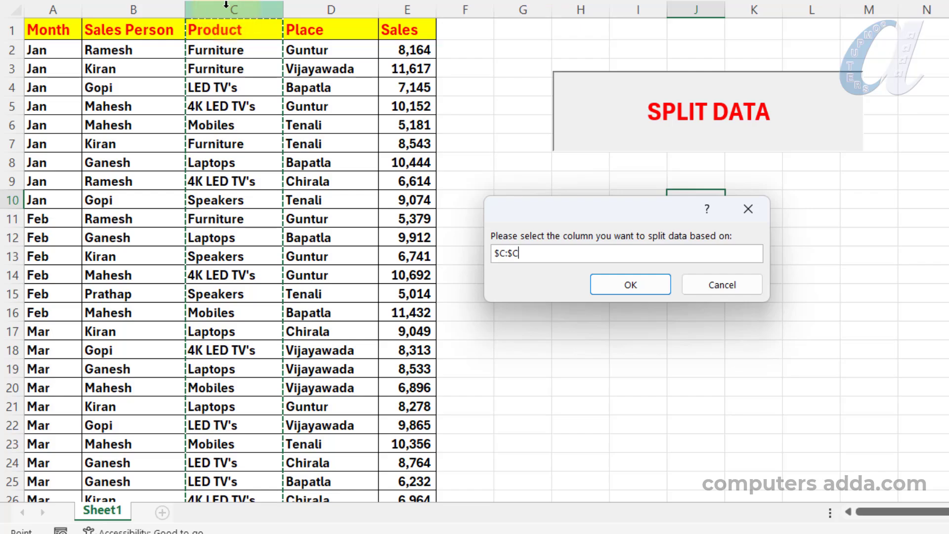
click(613, 289)
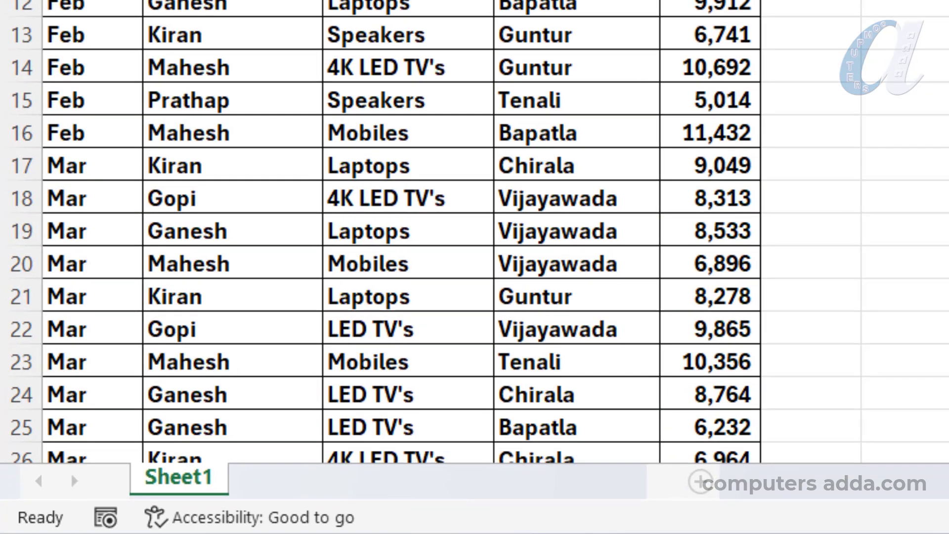
Examine the split sheets Furniture, LED TV's, 4K LED TV's, Mobiles, Laptops and Speakers.
click(281, 492)
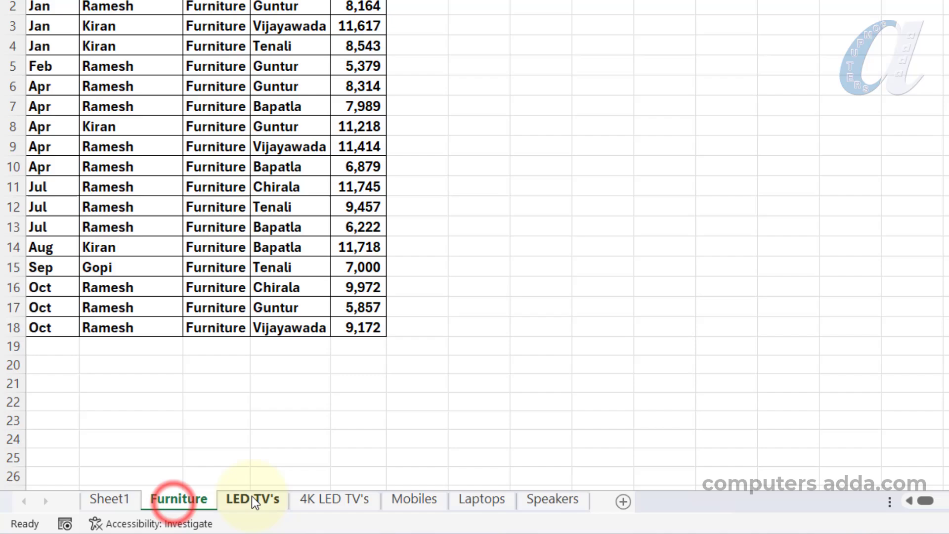
click(252, 499)
click(334, 498)
click(414, 499)
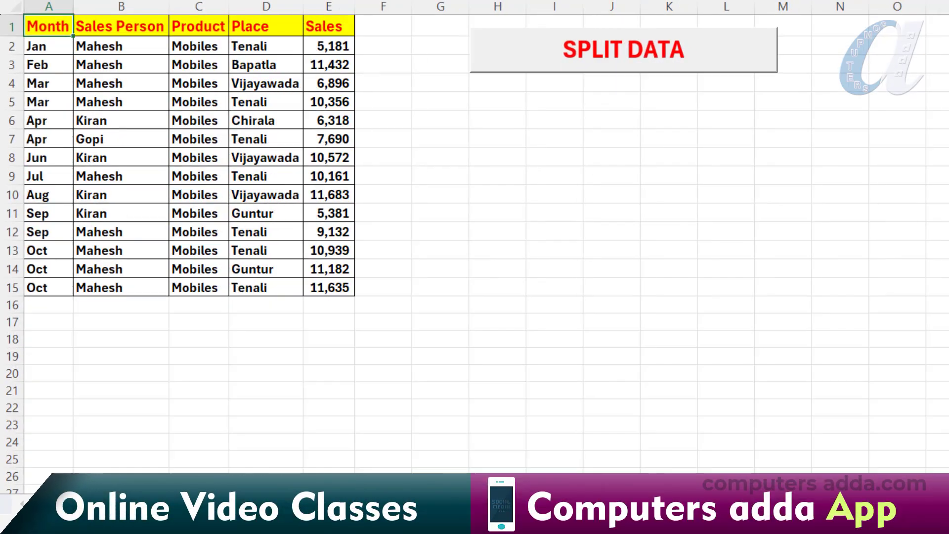
click(482, 499)
click(548, 499)
click(187, 498)
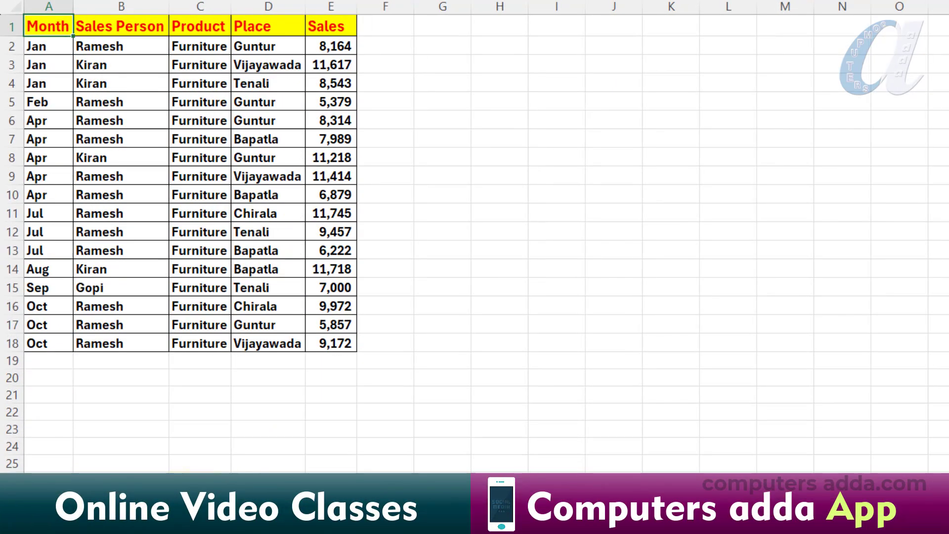
click(254, 499)
click(334, 499)
click(414, 499)
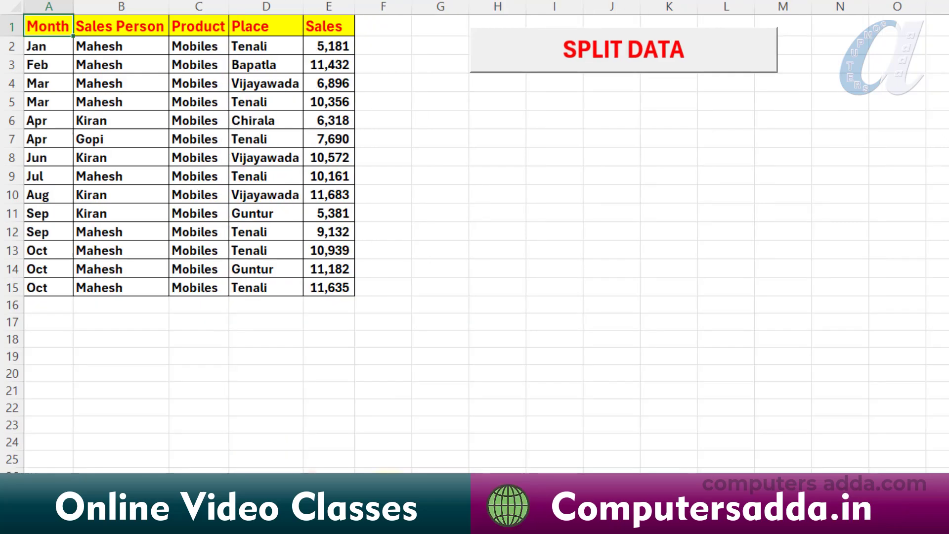
click(481, 498)
click(550, 499)
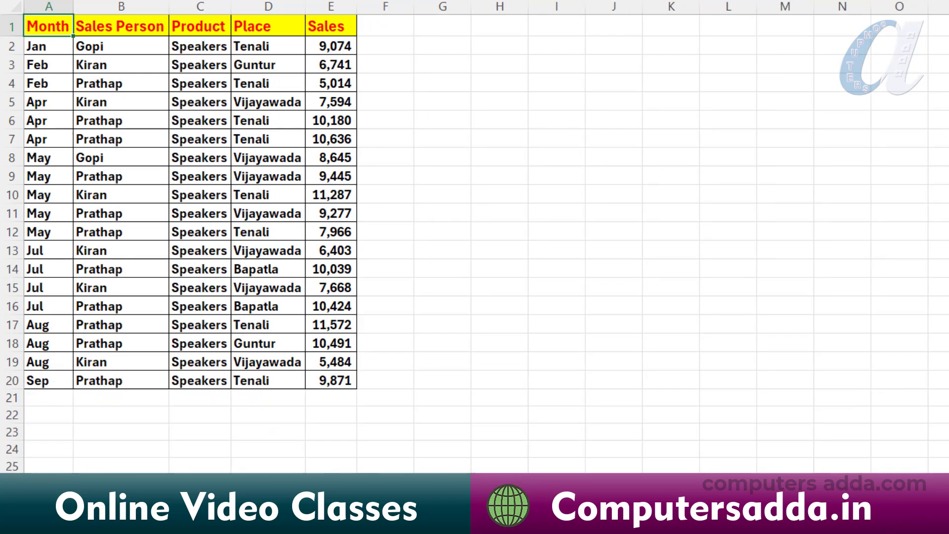